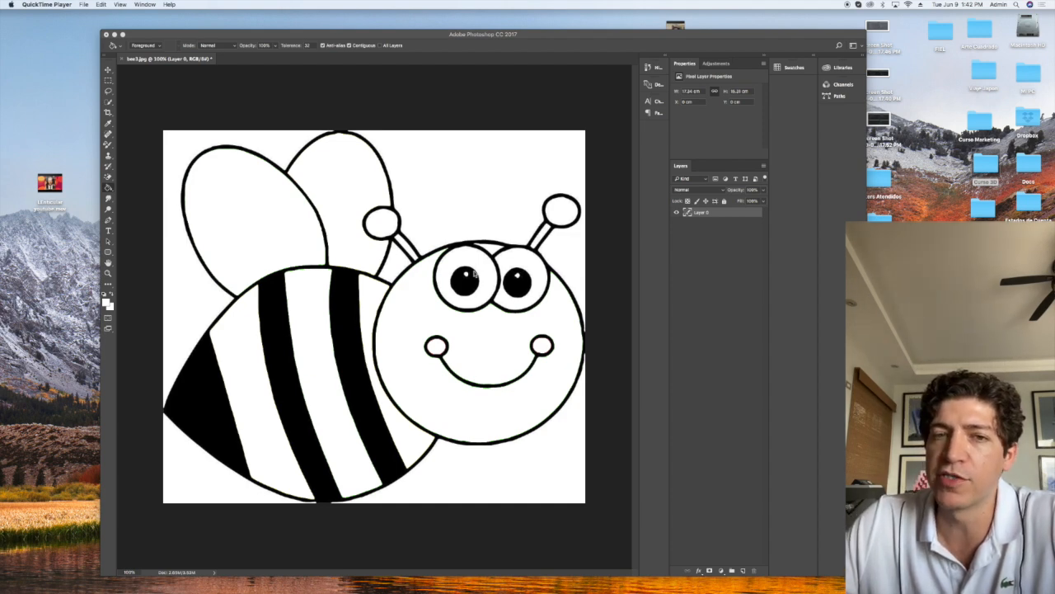
Activate the Paint Bucket tool and set the foreground color to bright red
{"action": "left_click", "coordinate": [478, 40]}
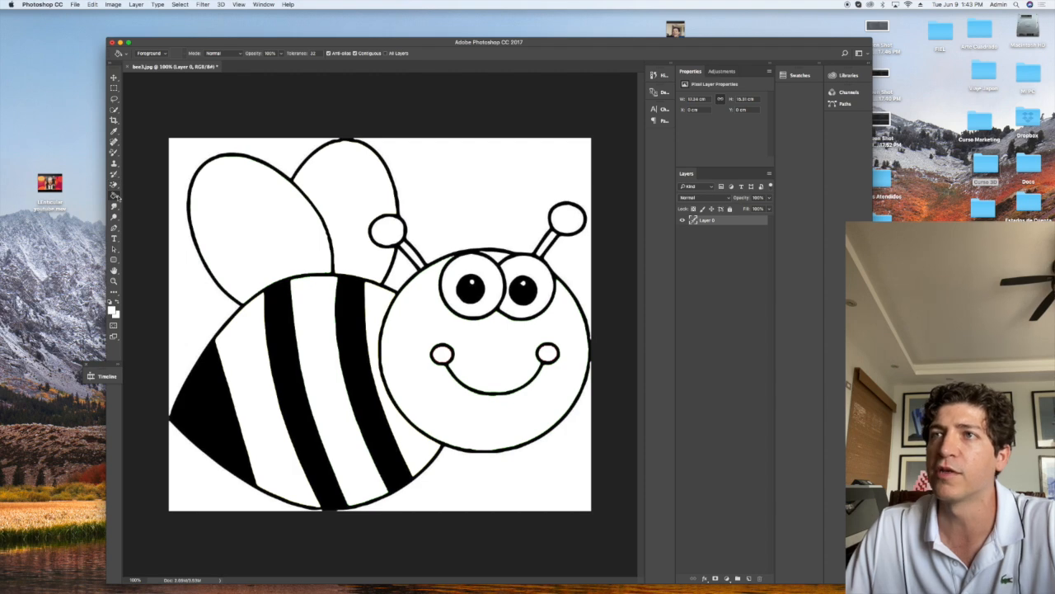
{"action": "left_click", "coordinate": [116, 194]}
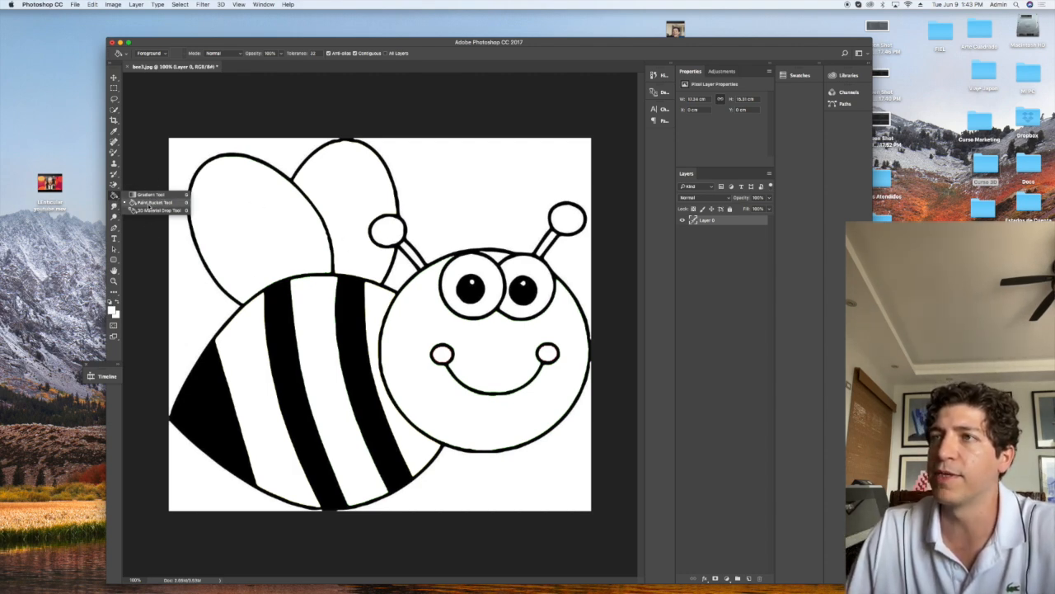
{"action": "left_click", "coordinate": [150, 202]}
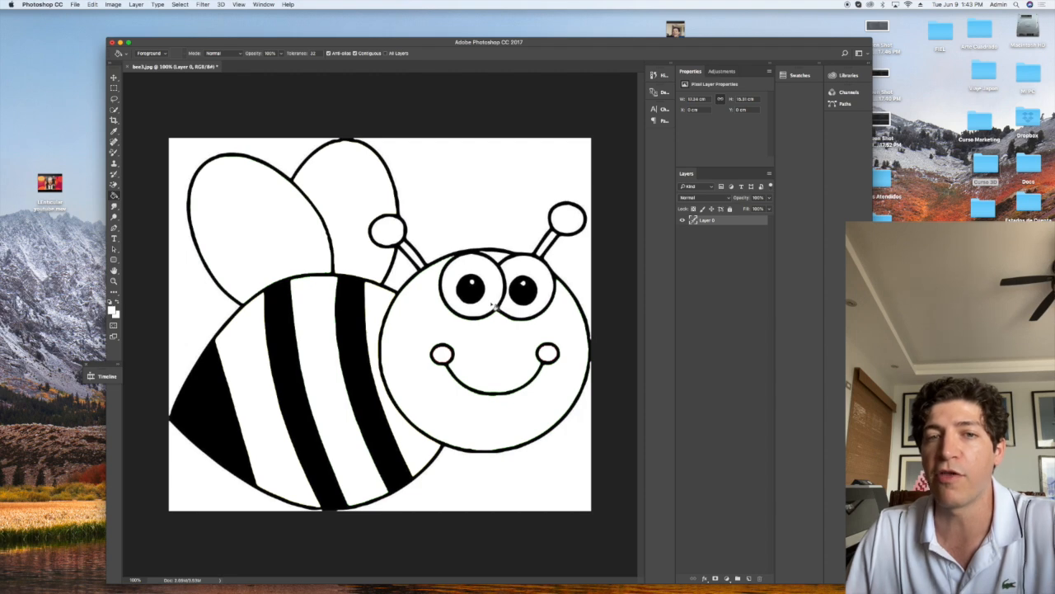
{"action": "left_click", "coordinate": [112, 309]}
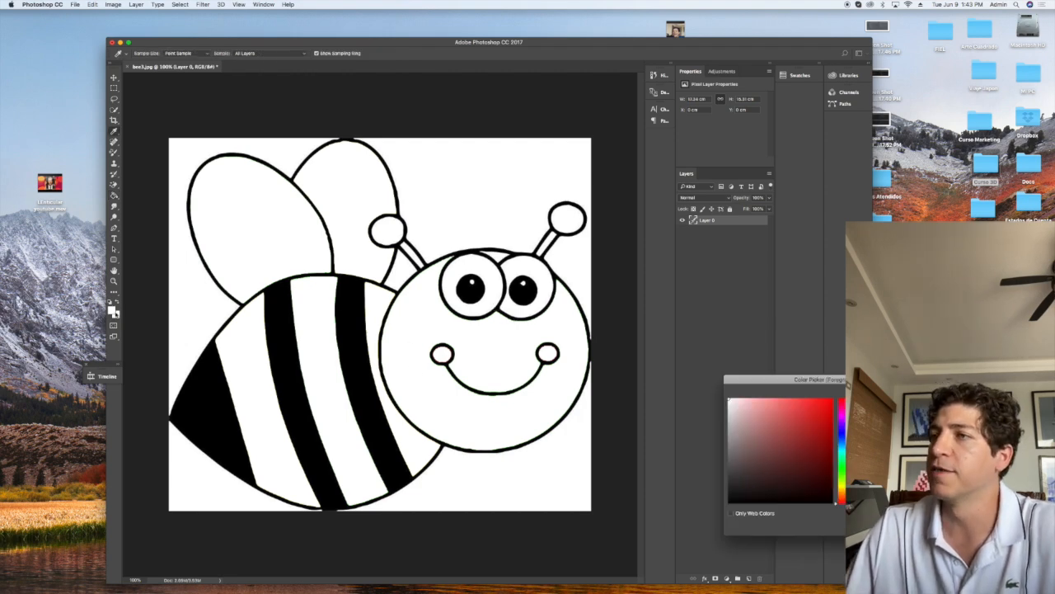
{"action": "left_click", "coordinate": [830, 402]}
{"action": "left_click", "coordinate": [921, 399]}
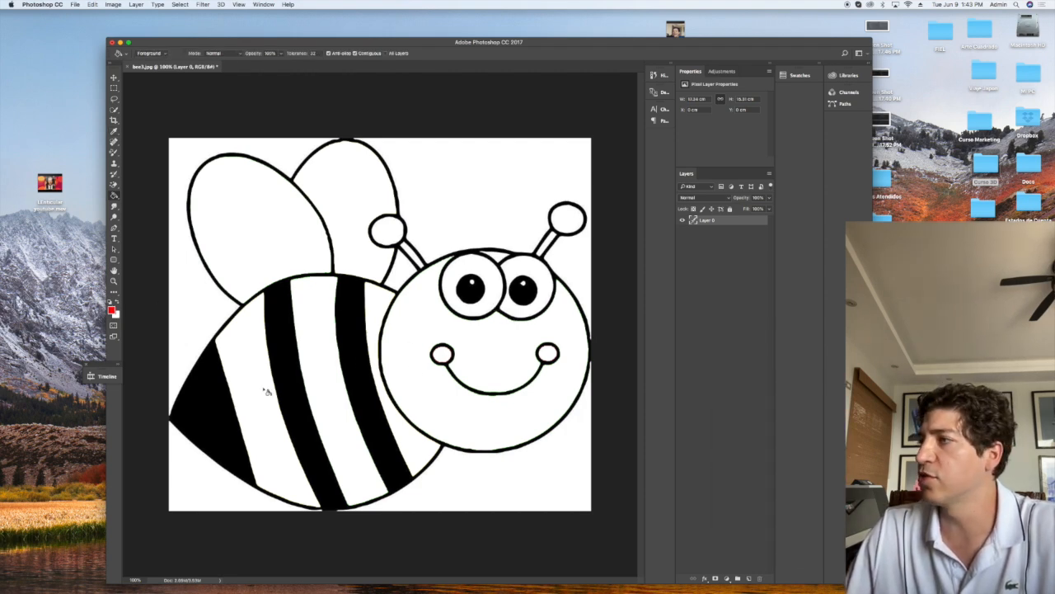
Fill the bee's middle body stripe, both cheek circles and both antenna tips with red
{"action": "left_click", "coordinate": [343, 358]}
{"action": "key", "text": "super+z"}
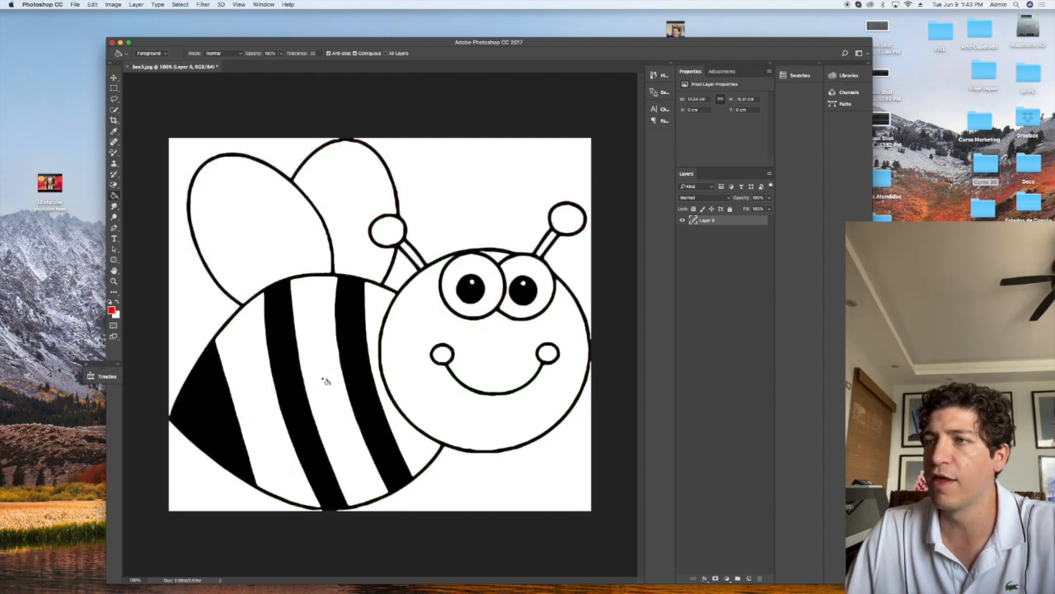
{"action": "left_click", "coordinate": [326, 380]}
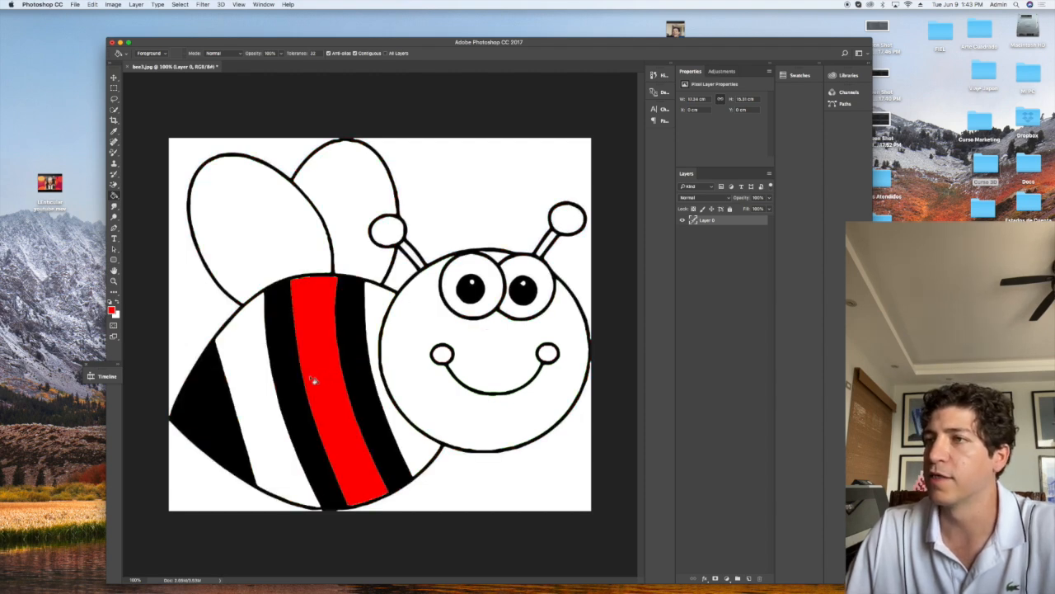
{"action": "left_click", "coordinate": [442, 355]}
{"action": "left_click", "coordinate": [548, 354]}
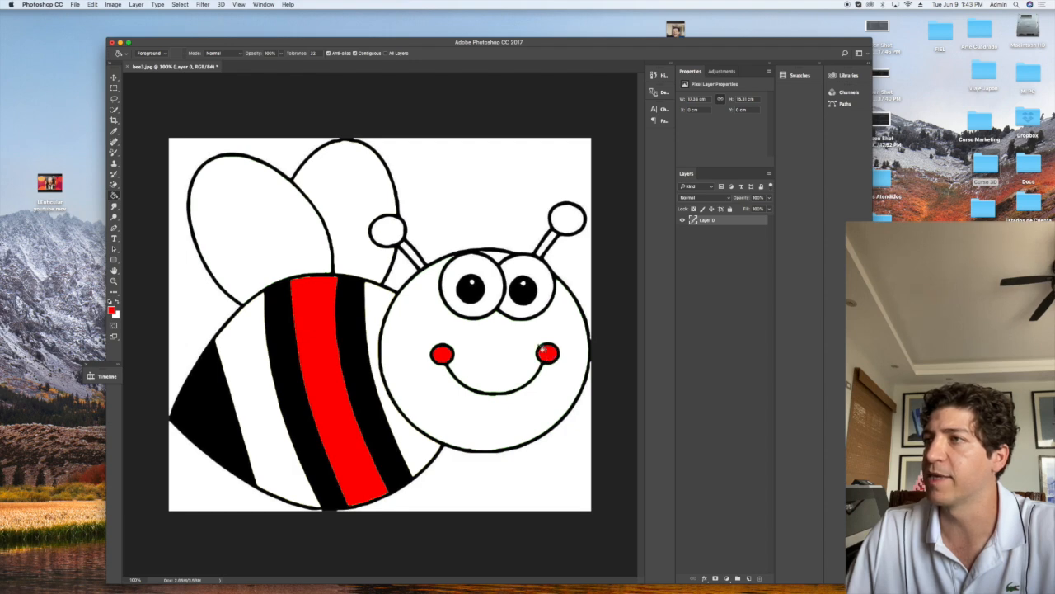
{"action": "left_click", "coordinate": [391, 237]}
{"action": "left_click", "coordinate": [560, 231]}
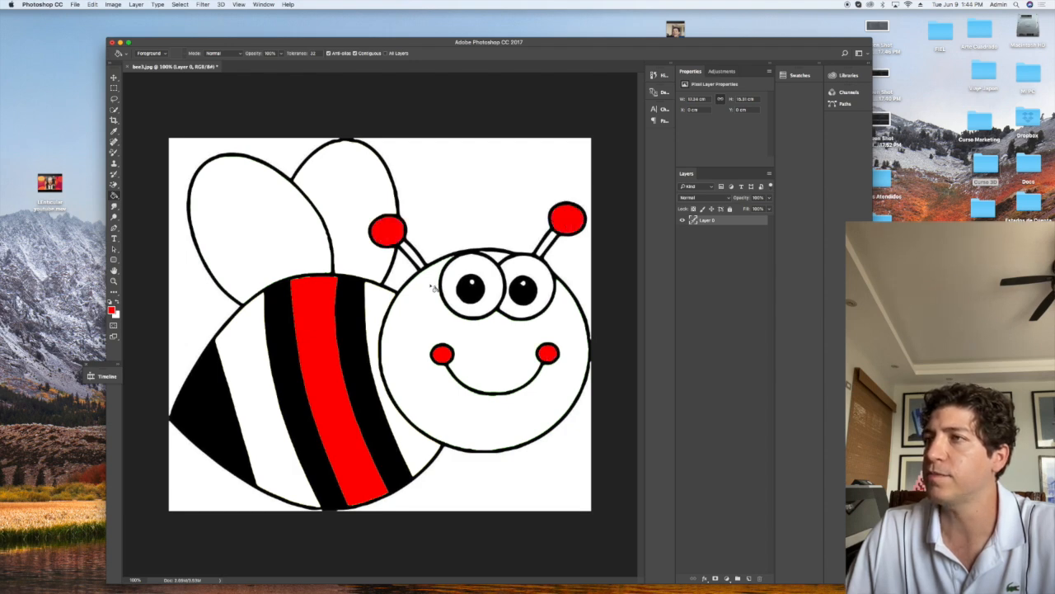
Set the foreground color to bright sky blue and fill the two outer body stripes and the face with it
{"action": "left_click", "coordinate": [112, 311]}
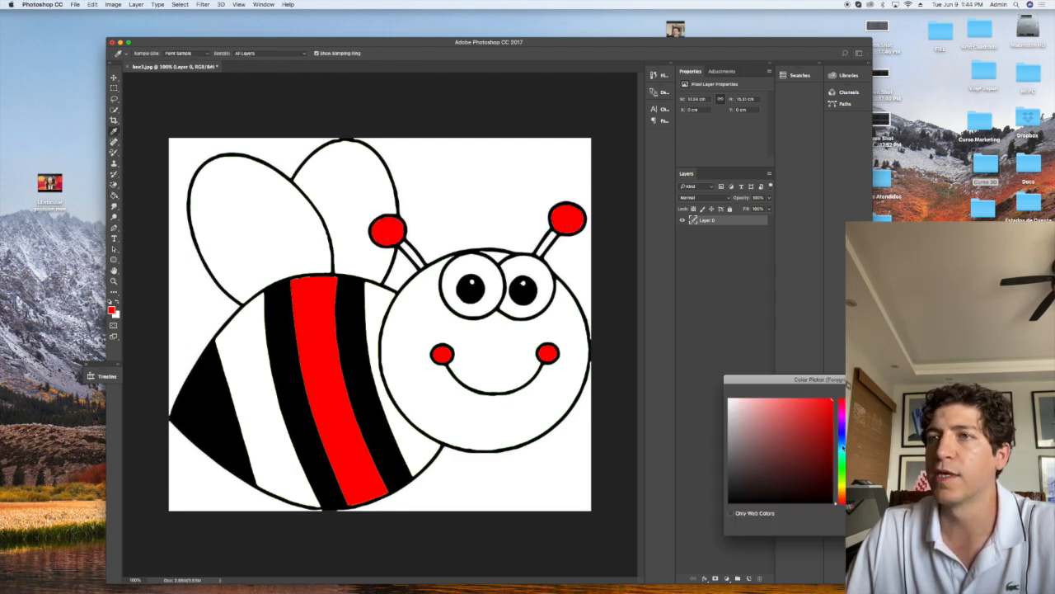
{"action": "left_click_drag", "start_coordinate": [842, 445], "coordinate": [842, 435]}
{"action": "key", "text": "Return"}
{"action": "left_click", "coordinate": [372, 326]}
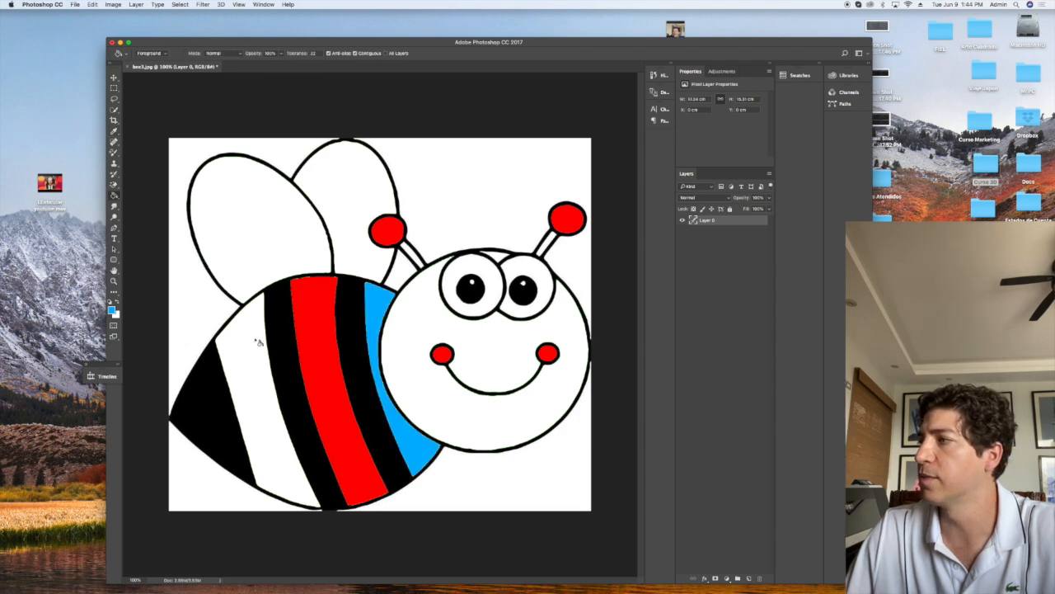
{"action": "left_click", "coordinate": [258, 341]}
{"action": "left_click", "coordinate": [409, 340]}
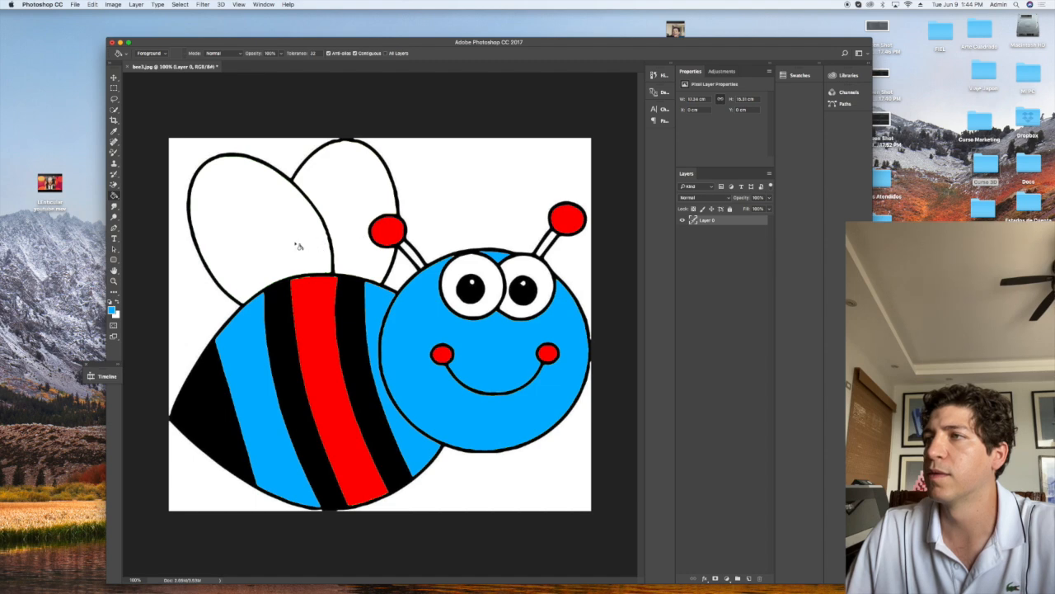
Change the foreground color to yellow and fill both wings and both antenna stalks with it
{"action": "left_click", "coordinate": [112, 309]}
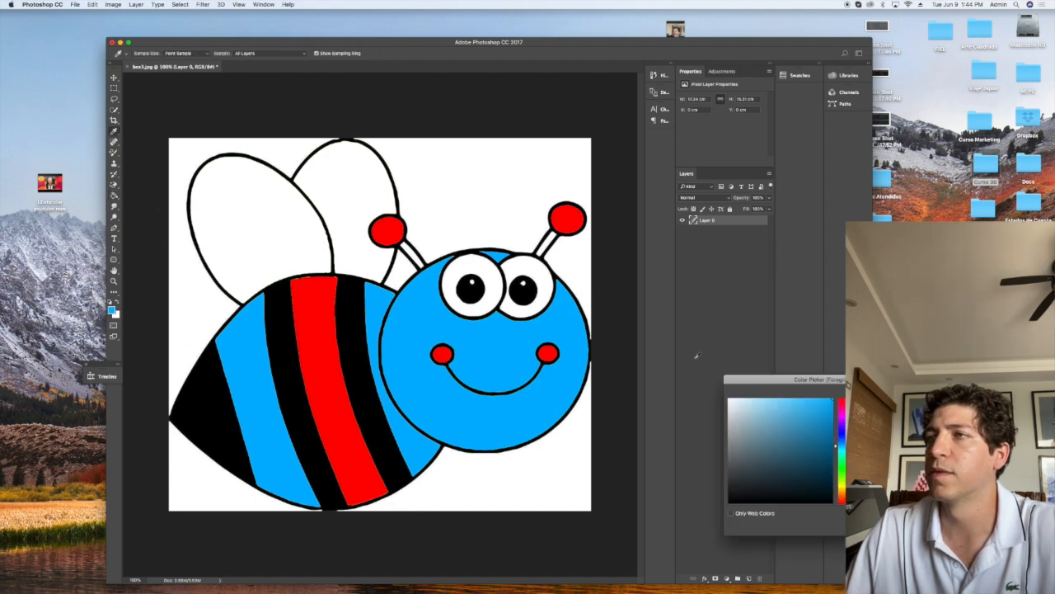
{"action": "left_click", "coordinate": [842, 485]}
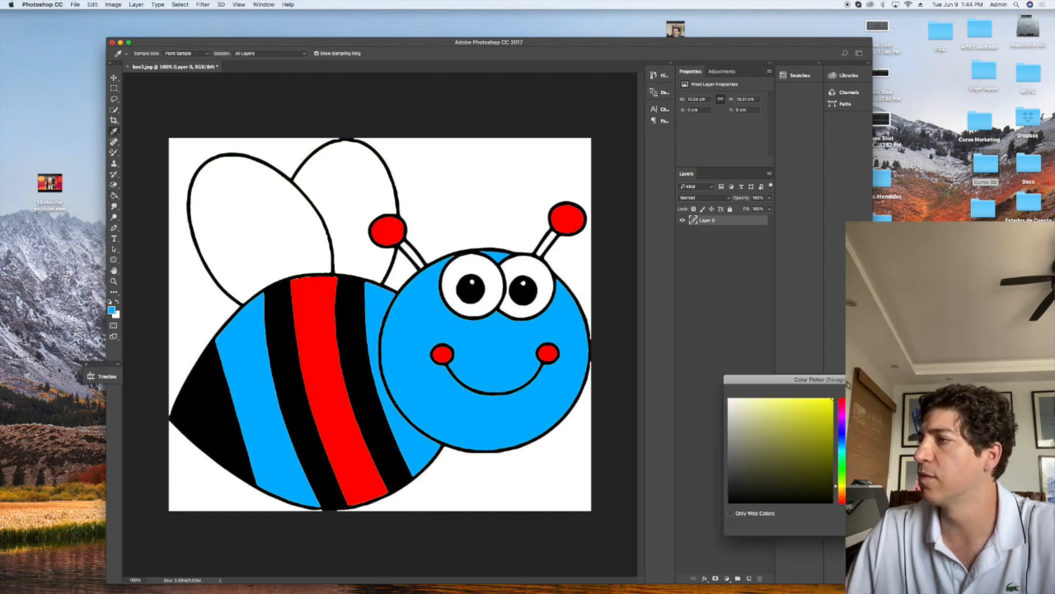
{"action": "key", "text": "Return"}
{"action": "left_click", "coordinate": [315, 252]}
{"action": "left_click", "coordinate": [369, 256]}
{"action": "left_click", "coordinate": [424, 264]}
{"action": "left_click", "coordinate": [548, 244]}
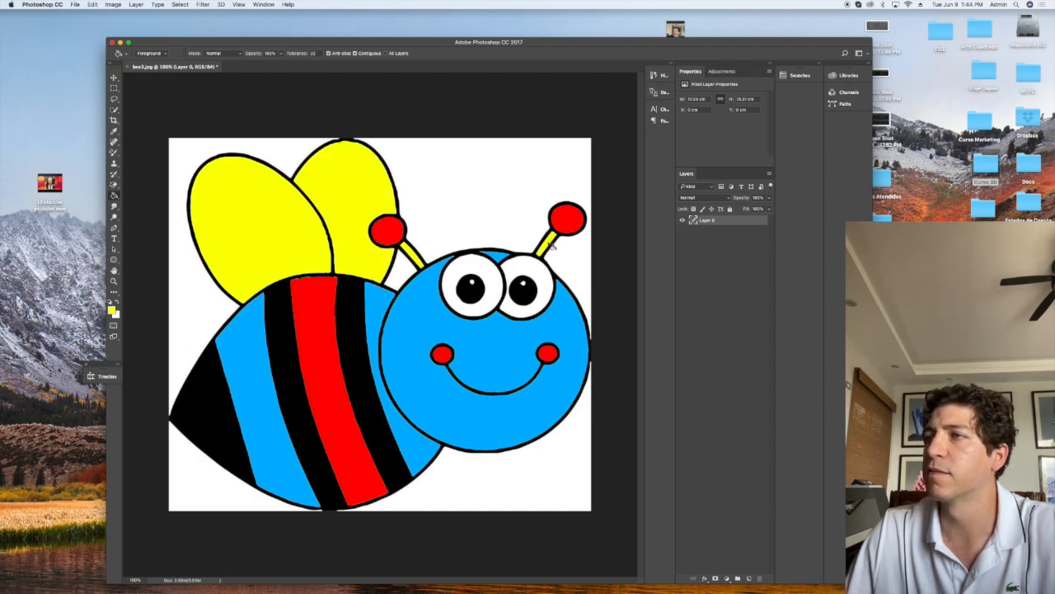
Save a JPEG copy of the drawing to the Desktop as bee1.jpg with Maximum quality 12, and check it there
{"action": "key", "text": "super+shift+s"}
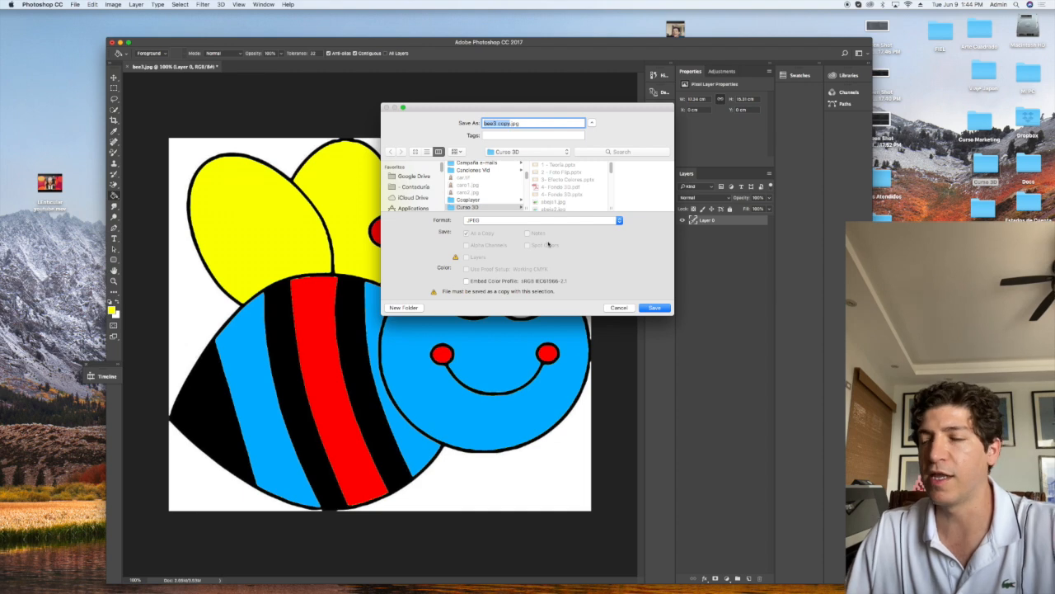
{"action": "type", "text": "bee4"}
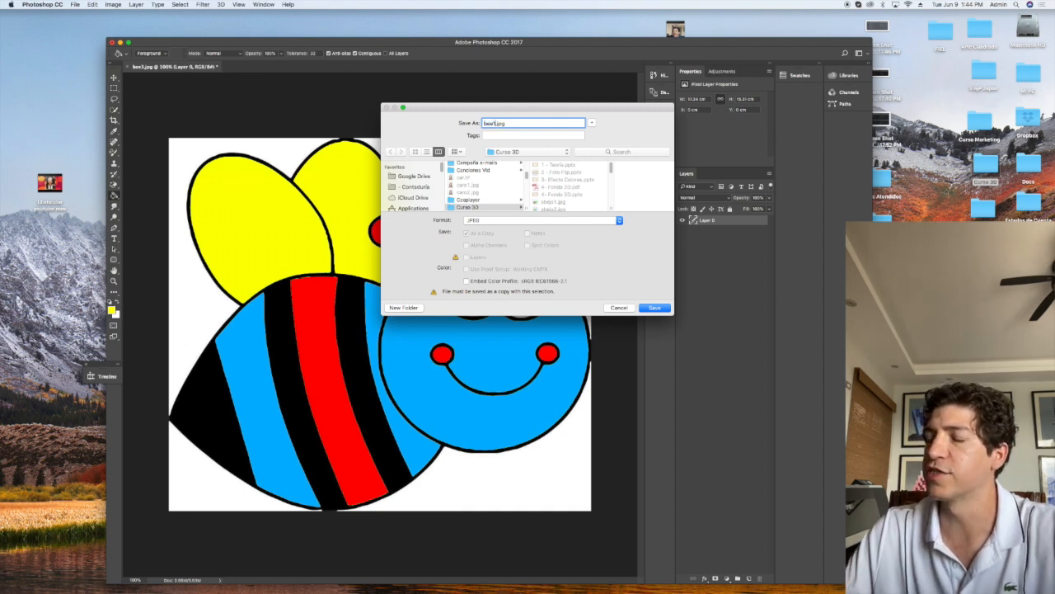
{"action": "scroll", "coordinate": [415, 191], "scroll_direction": "down", "scroll_amount": 3}
{"action": "scroll", "coordinate": [415, 190], "scroll_direction": "up", "scroll_amount": 3}
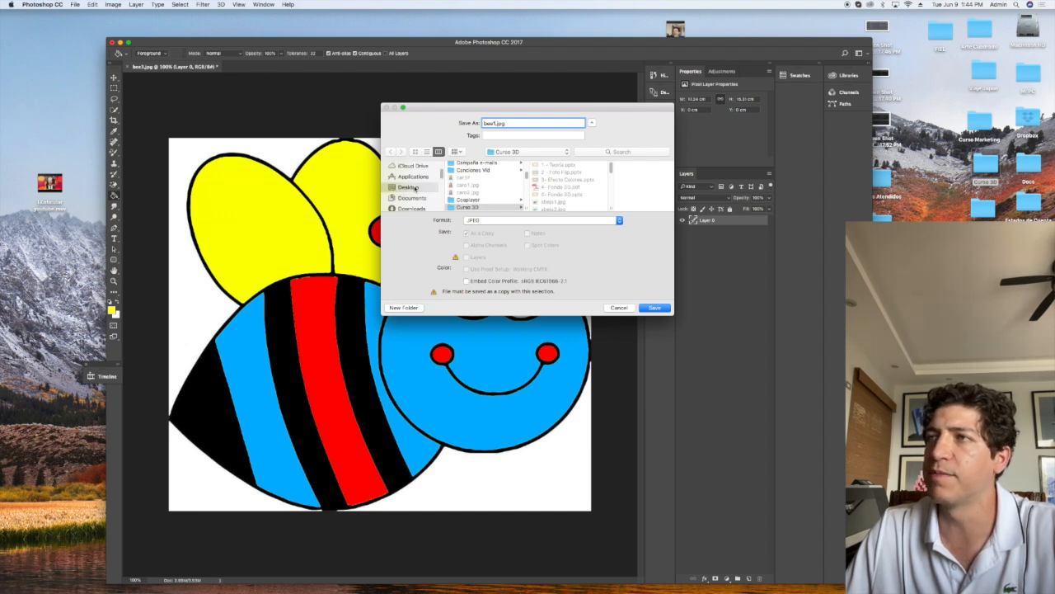
{"action": "left_click", "coordinate": [415, 187]}
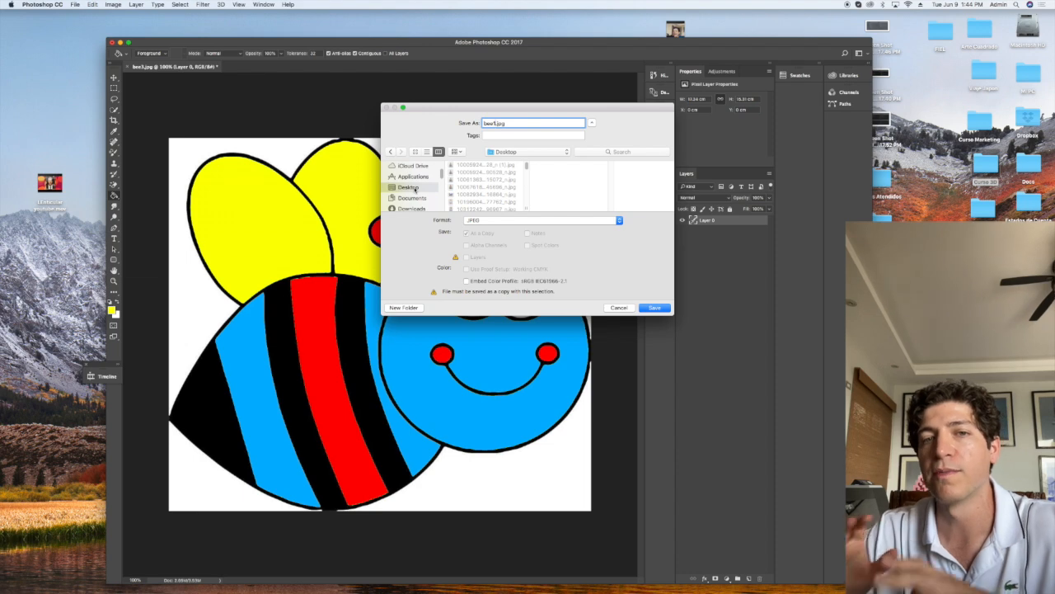
{"action": "left_click", "coordinate": [655, 308]}
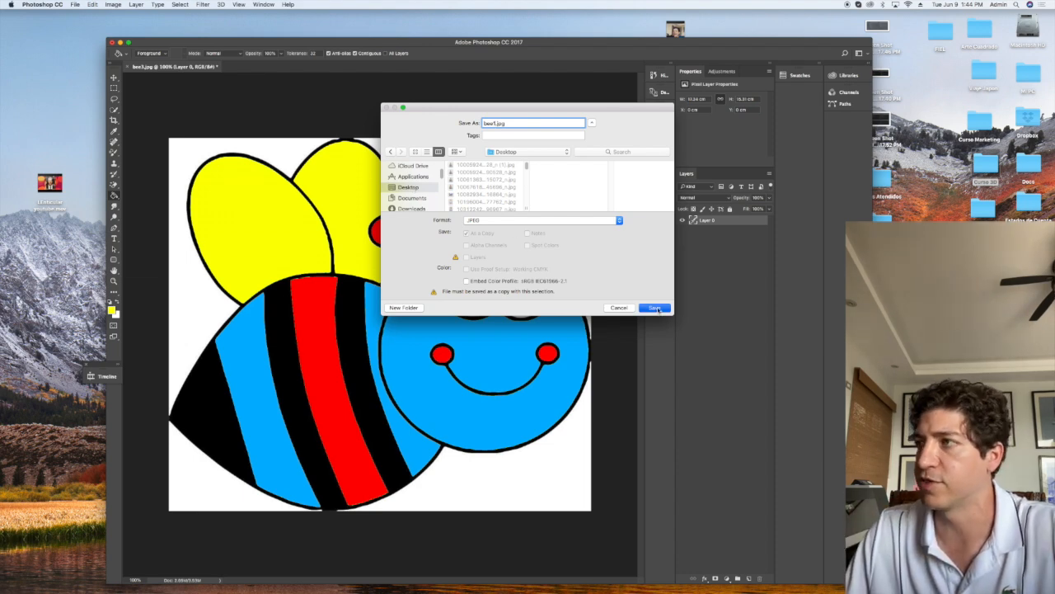
{"action": "left_click_drag", "start_coordinate": [721, 301], "coordinate": [795, 300]}
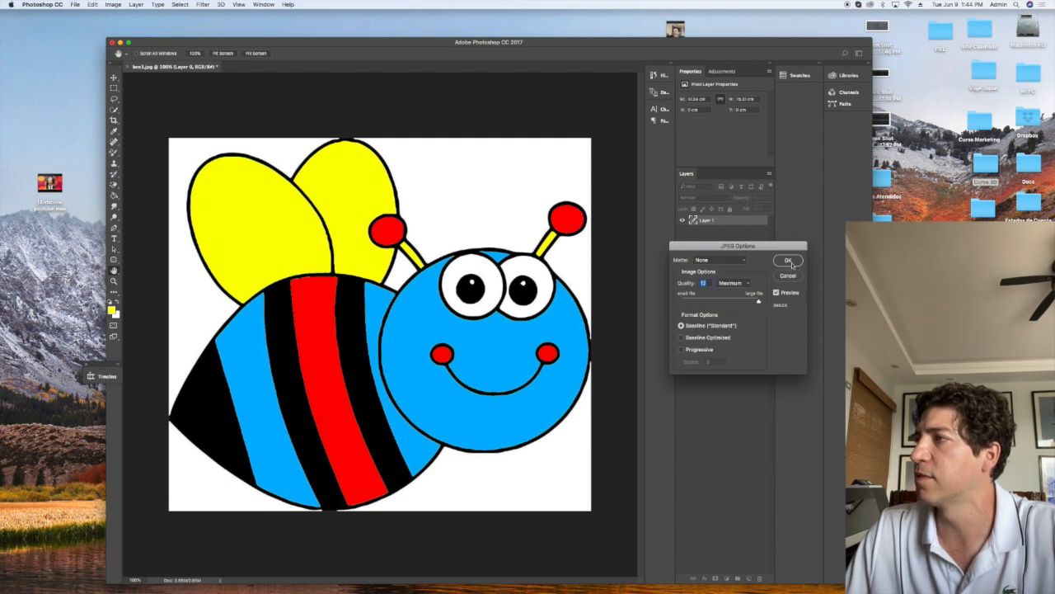
{"action": "left_click", "coordinate": [788, 260]}
{"action": "key", "text": "F11"}
{"action": "key", "text": "F11"}
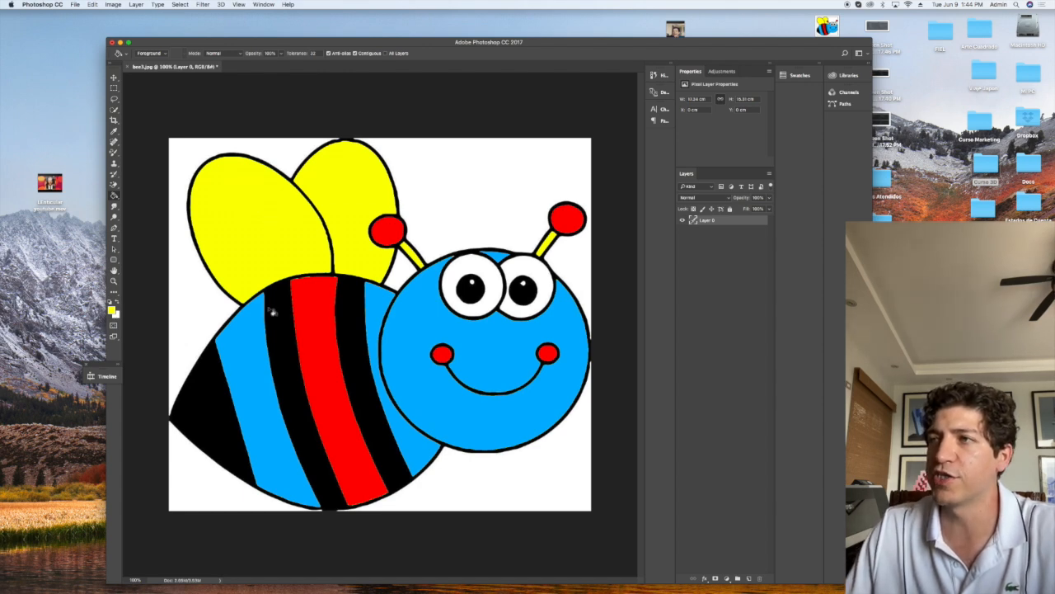
Recolor the body stripe nearest the tail and the whole face, including the area above the eyes, yellow
{"action": "left_click", "coordinate": [250, 363]}
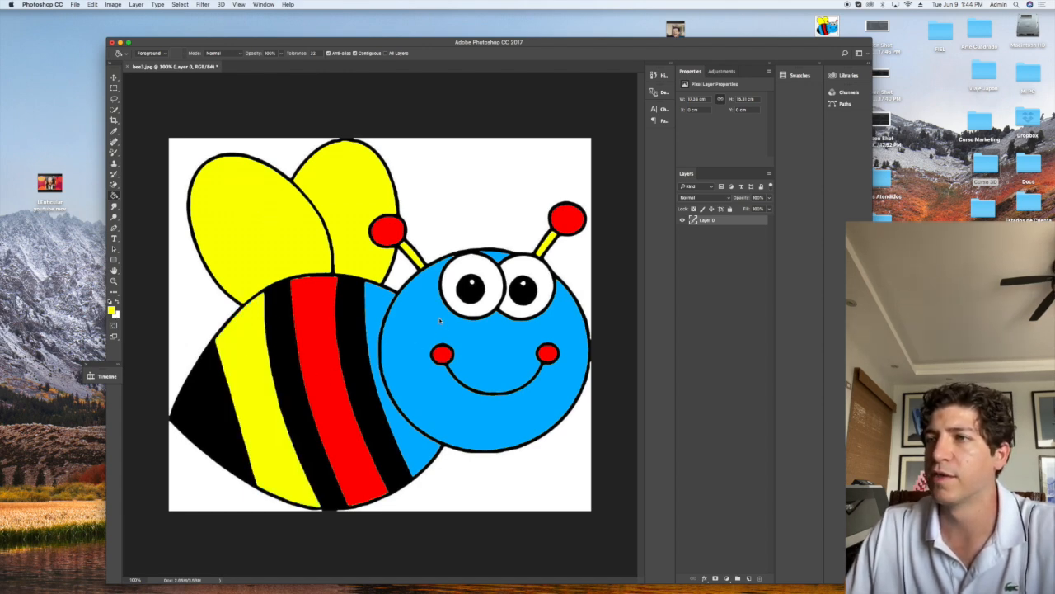
{"action": "left_click", "coordinate": [449, 346]}
{"action": "left_click", "coordinate": [498, 257]}
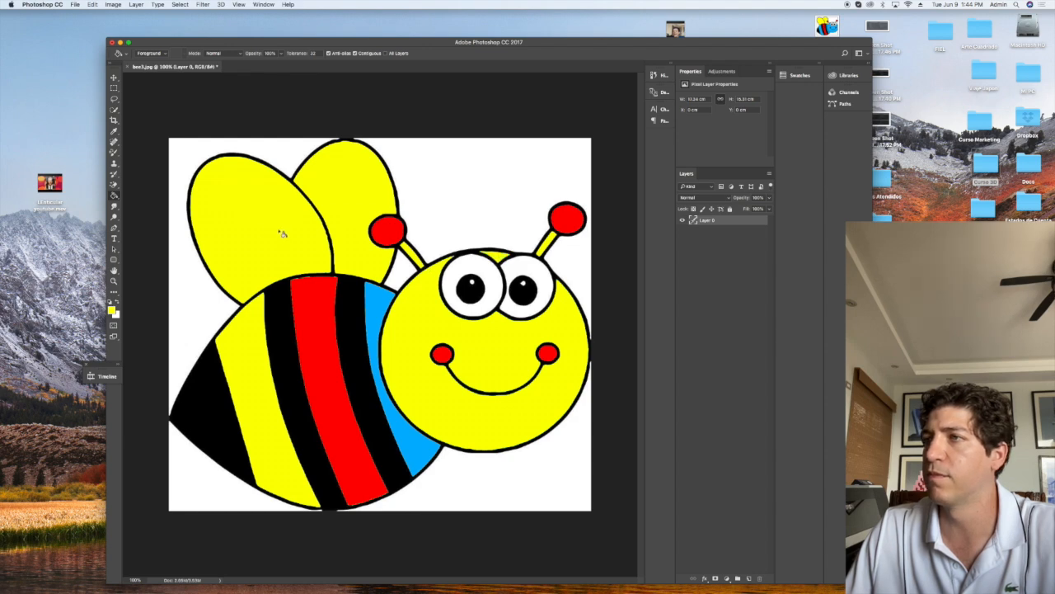
Set the foreground color to cyan and fill both antenna stalks and both wings with it
{"action": "left_click", "coordinate": [112, 310]}
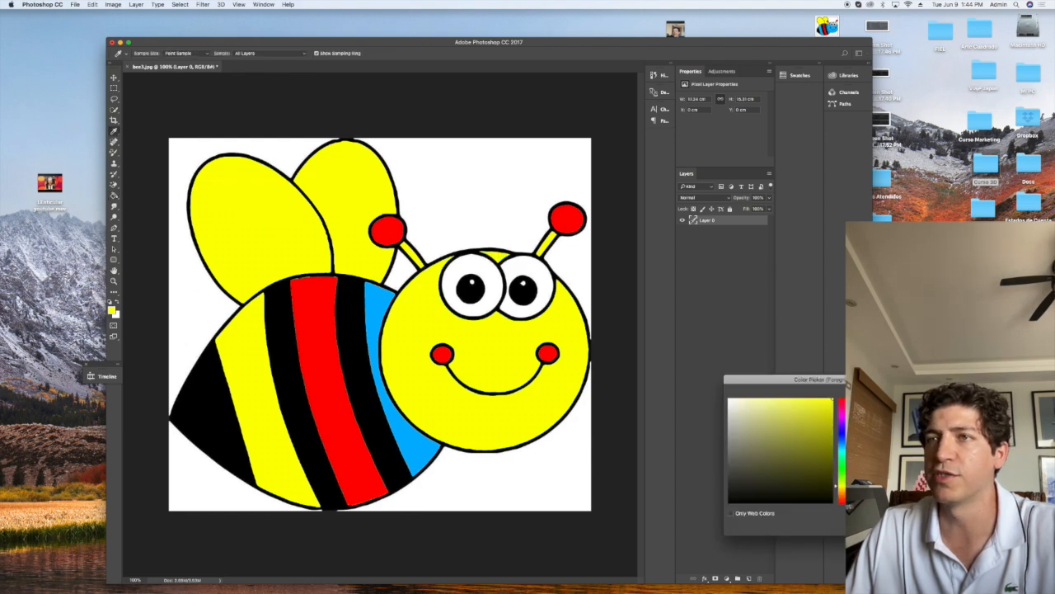
{"action": "left_click", "coordinate": [843, 449]}
{"action": "key", "text": "Return"}
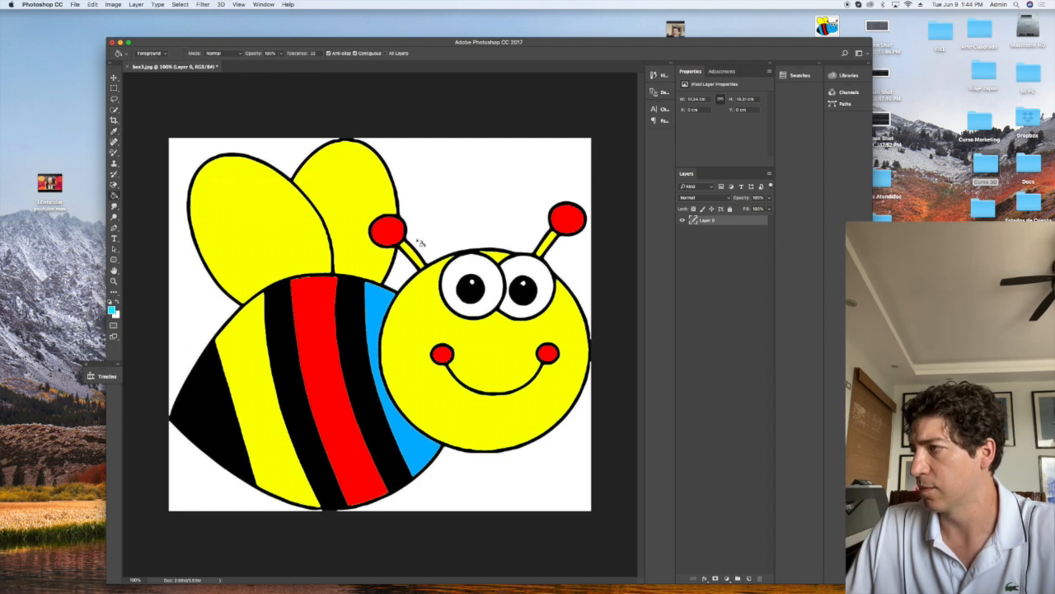
{"action": "left_click", "coordinate": [415, 254]}
{"action": "left_click", "coordinate": [548, 241]}
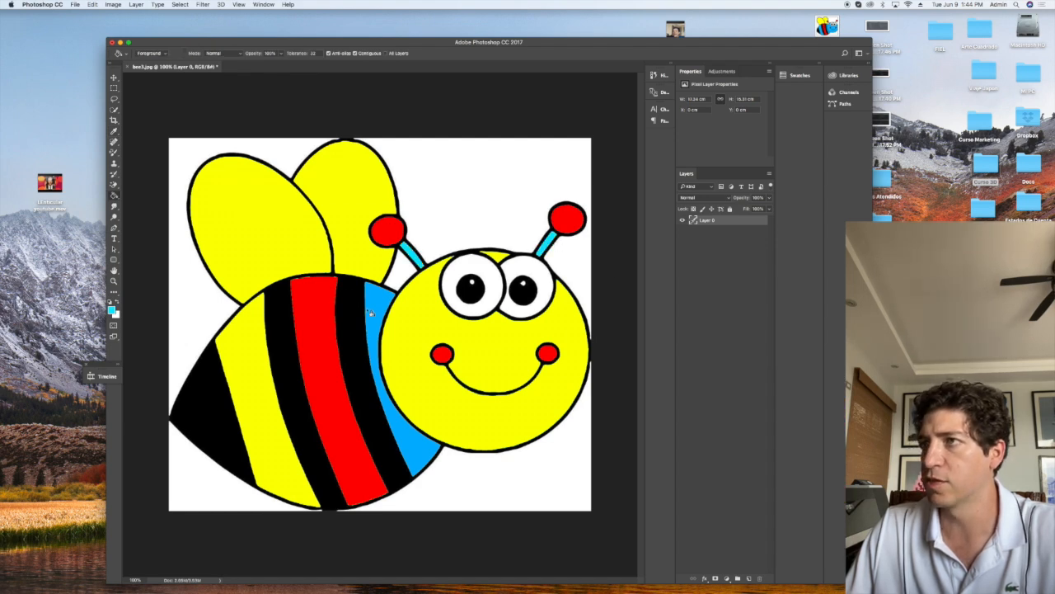
{"action": "left_click", "coordinate": [287, 237]}
{"action": "left_click", "coordinate": [351, 211]}
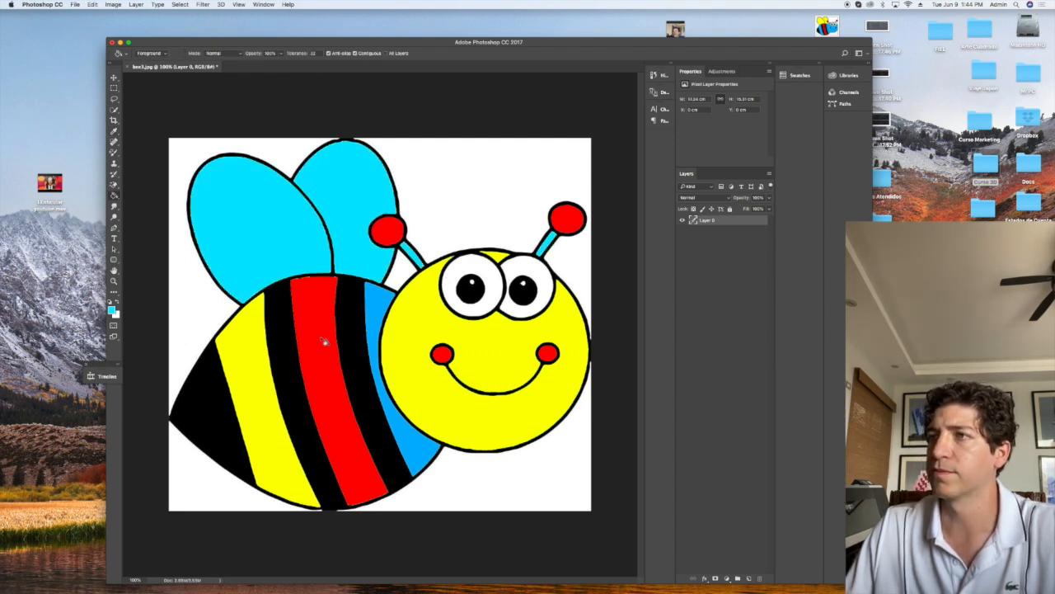
Change the foreground color to bright green and fill the cheeks, antenna tips and middle body stripe with it
{"action": "left_click", "coordinate": [112, 309]}
{"action": "left_click", "coordinate": [841, 477]}
{"action": "key", "text": "Return"}
{"action": "left_click", "coordinate": [447, 356]}
{"action": "left_click", "coordinate": [551, 355]}
{"action": "left_click", "coordinate": [565, 226]}
{"action": "left_click", "coordinate": [385, 238]}
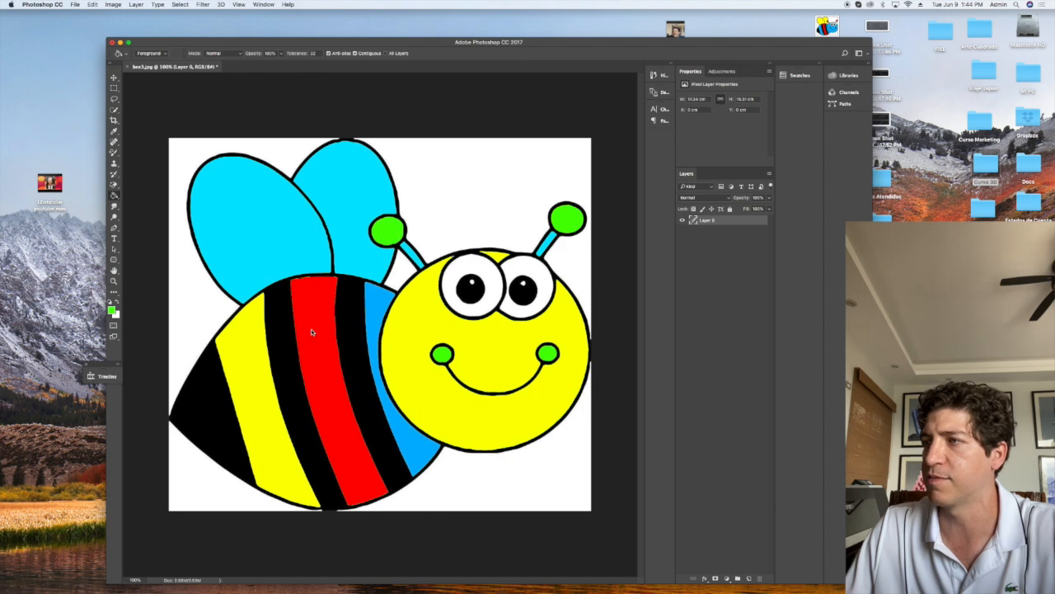
{"action": "left_click", "coordinate": [313, 333]}
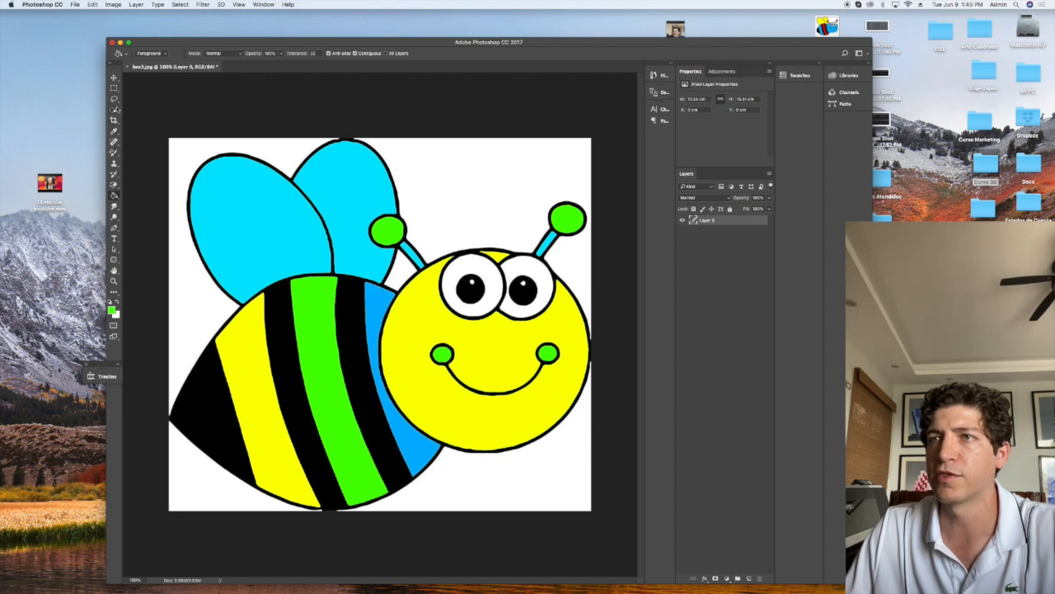
Sample the yellow from the stripe nearest the tail and fill the blue stripe next to the head with it
{"action": "left_click", "coordinate": [262, 358], "text": "alt"}
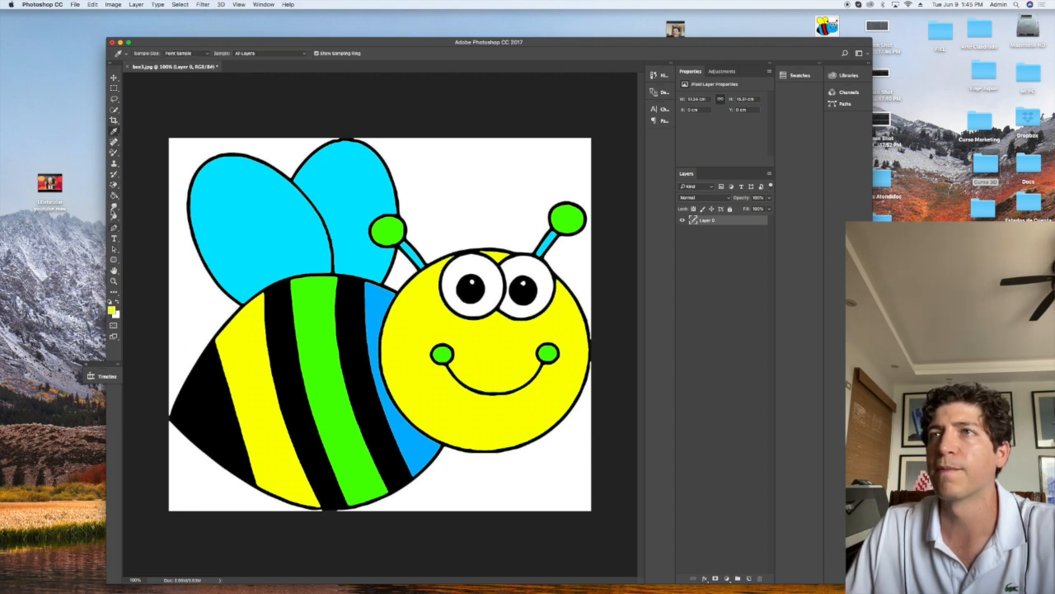
{"action": "left_click", "coordinate": [378, 306]}
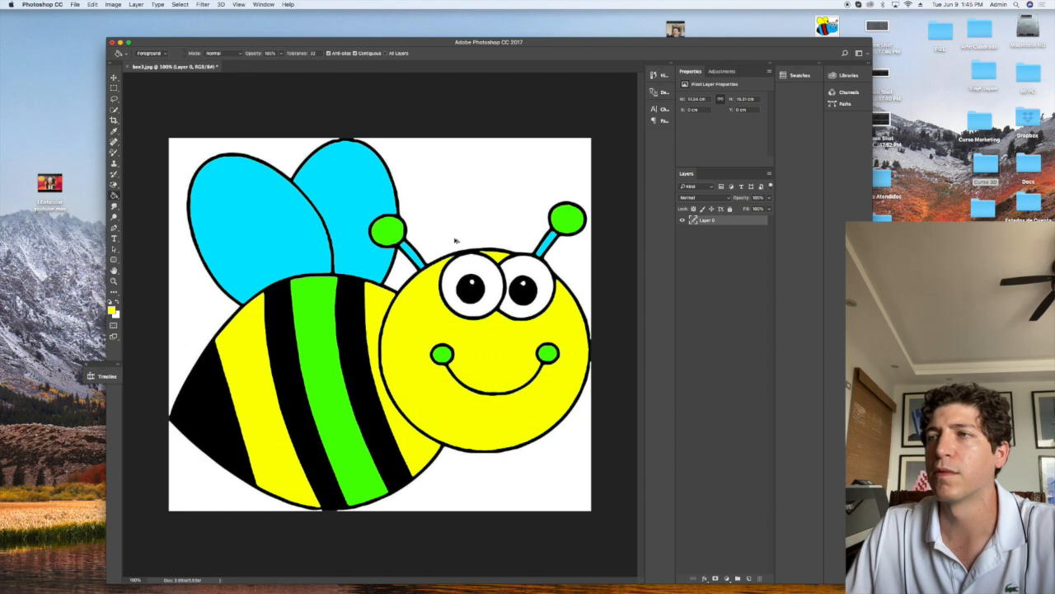
Save the yellow, cyan and green bee as a JPEG copy named bee2.jpg on the Desktop
{"action": "key", "text": "super+shift+s"}
{"action": "type", "text": "bee2"}
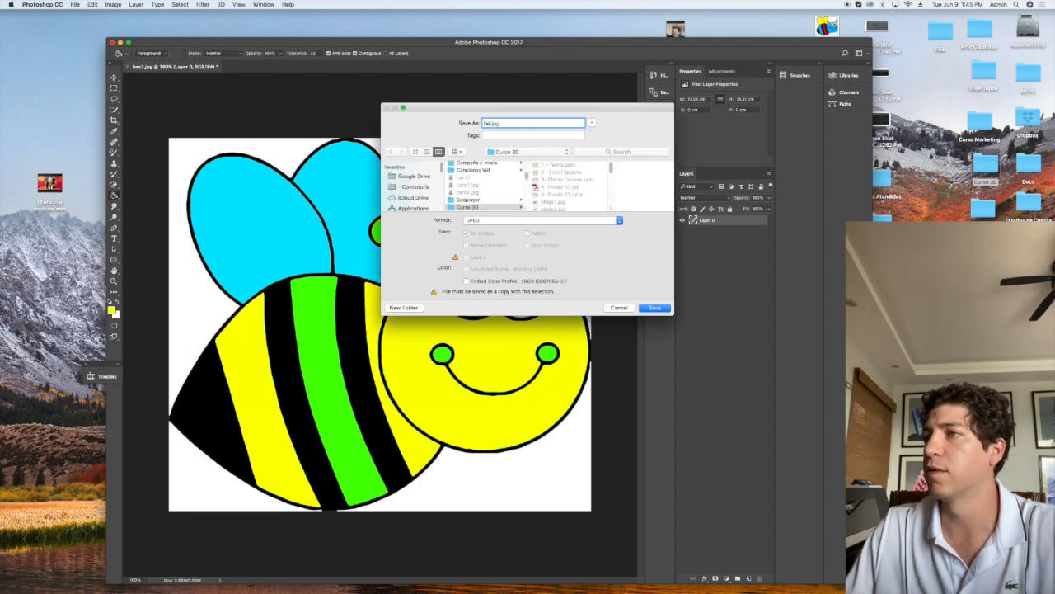
{"action": "left_click", "coordinate": [659, 310]}
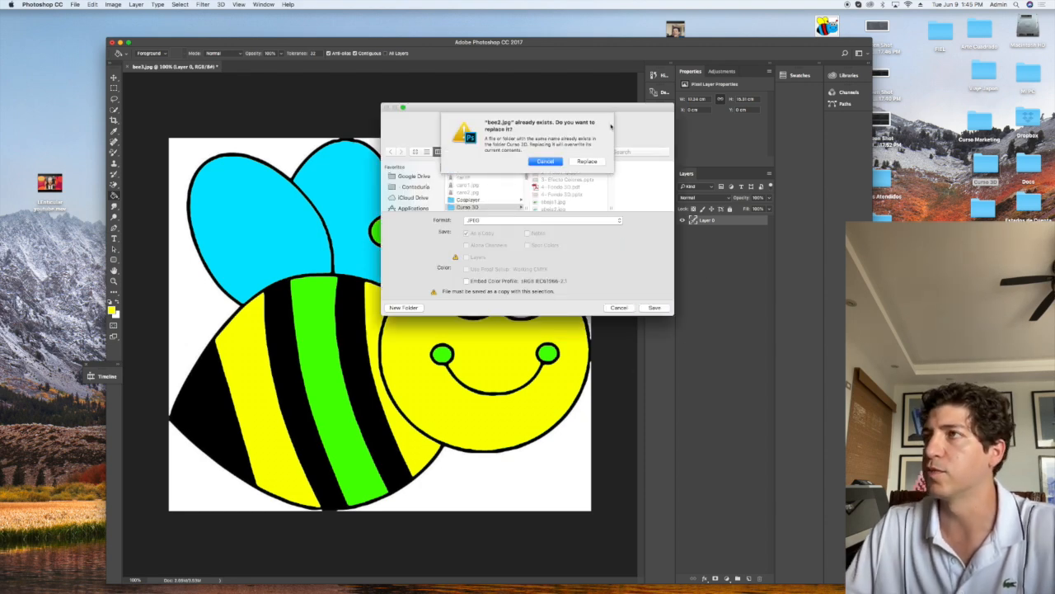
{"action": "left_click", "coordinate": [546, 163]}
{"action": "scroll", "coordinate": [409, 178], "scroll_direction": "down", "scroll_amount": 3}
{"action": "scroll", "coordinate": [410, 178], "scroll_direction": "up", "scroll_amount": 2}
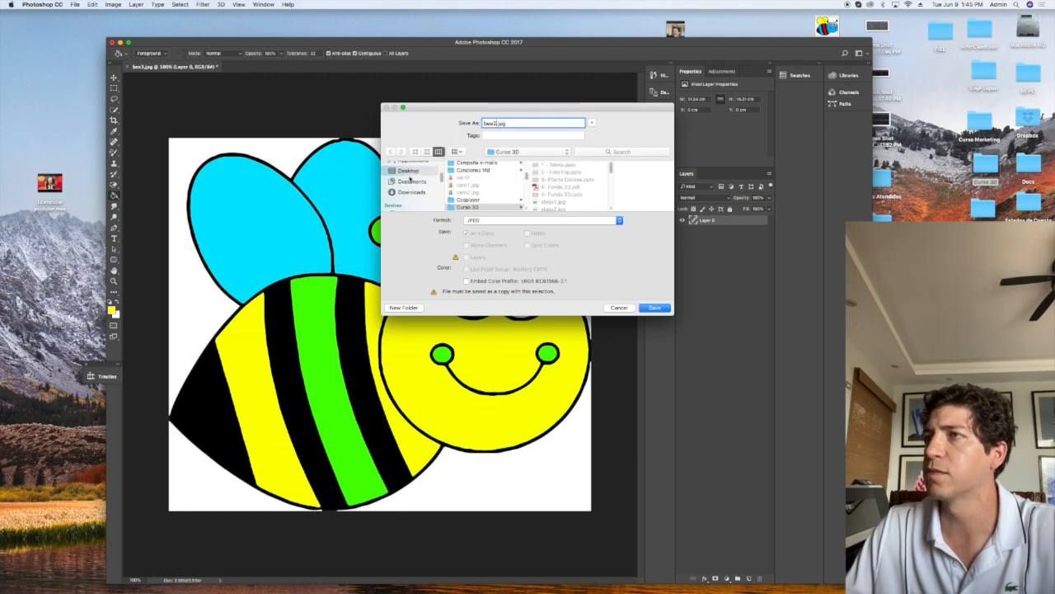
{"action": "left_click", "coordinate": [654, 307]}
{"action": "left_click", "coordinate": [792, 263]}
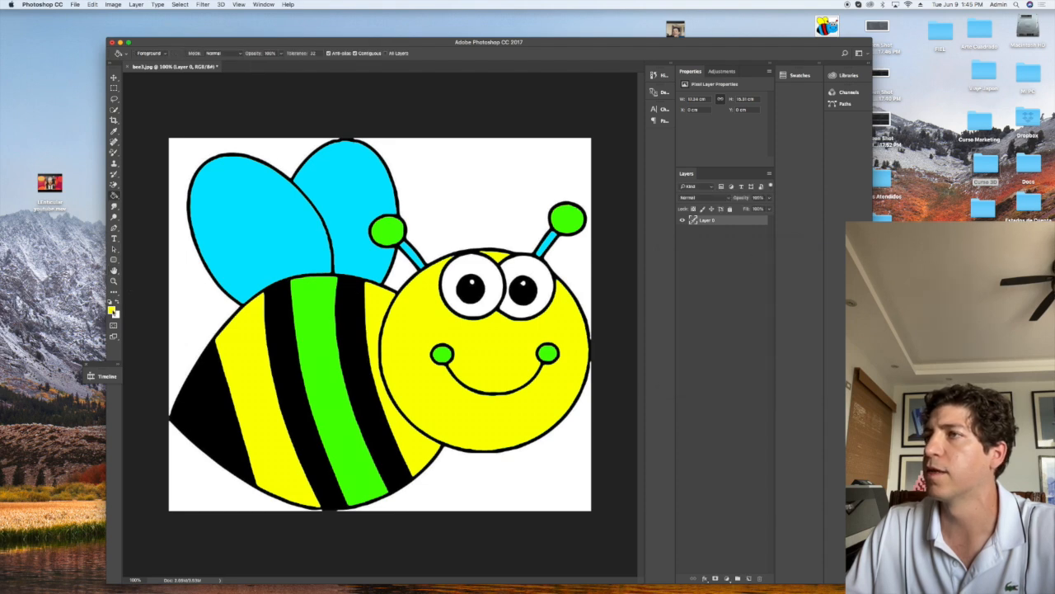
Change the foreground color to magenta and fill the face, the area above the eyes and both yellow body stripes with it
{"action": "left_click", "coordinate": [113, 310]}
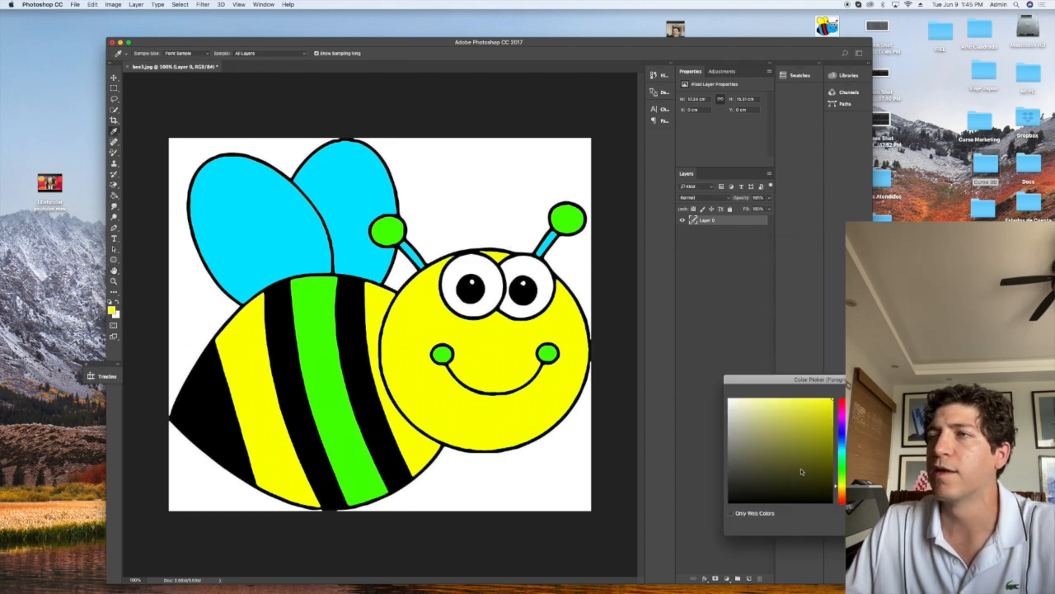
{"action": "left_click", "coordinate": [841, 416]}
{"action": "key", "text": "Return"}
{"action": "left_click", "coordinate": [408, 311]}
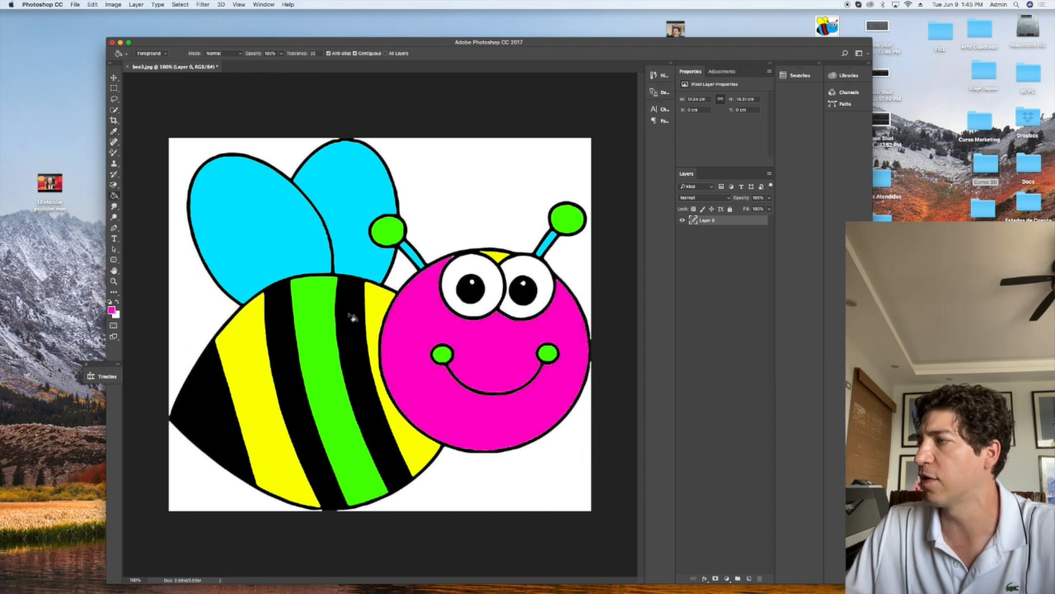
{"action": "left_click", "coordinate": [380, 303]}
{"action": "left_click", "coordinate": [495, 259]}
{"action": "left_click", "coordinate": [258, 341]}
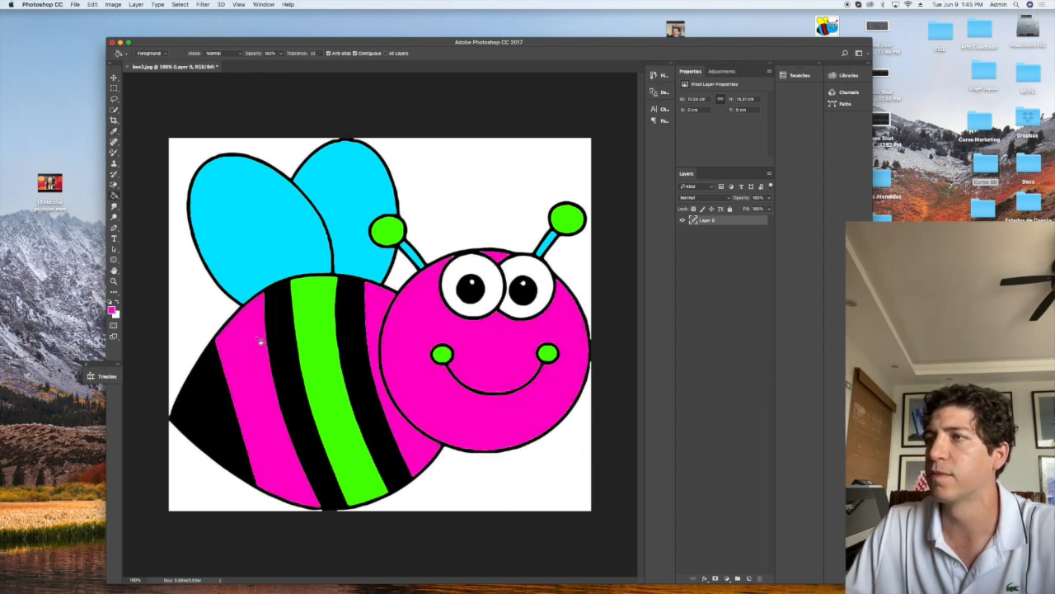
Change the foreground color to orange and fill both wings and both antenna stalks with it
{"action": "left_click", "coordinate": [112, 310]}
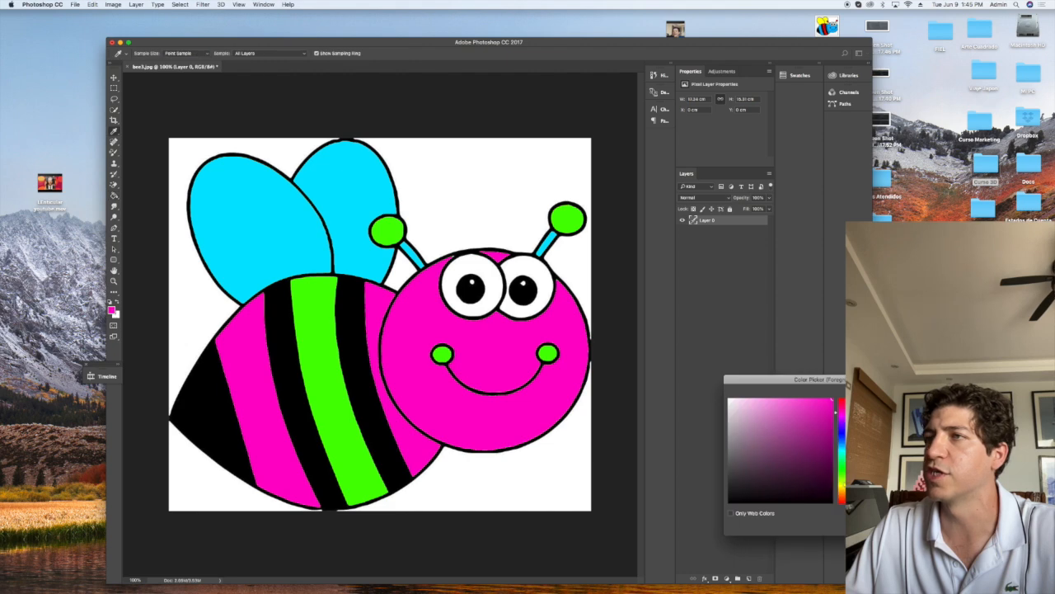
{"action": "left_click", "coordinate": [844, 492]}
{"action": "left_click", "coordinate": [923, 399]}
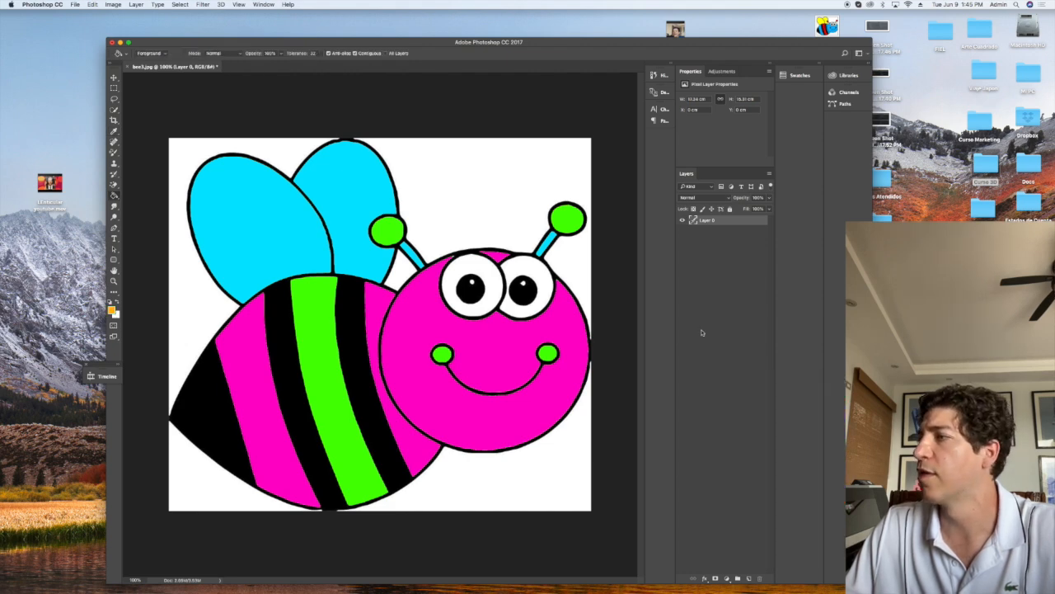
{"action": "left_click", "coordinate": [283, 236]}
{"action": "left_click", "coordinate": [369, 204]}
{"action": "left_click", "coordinate": [408, 245]}
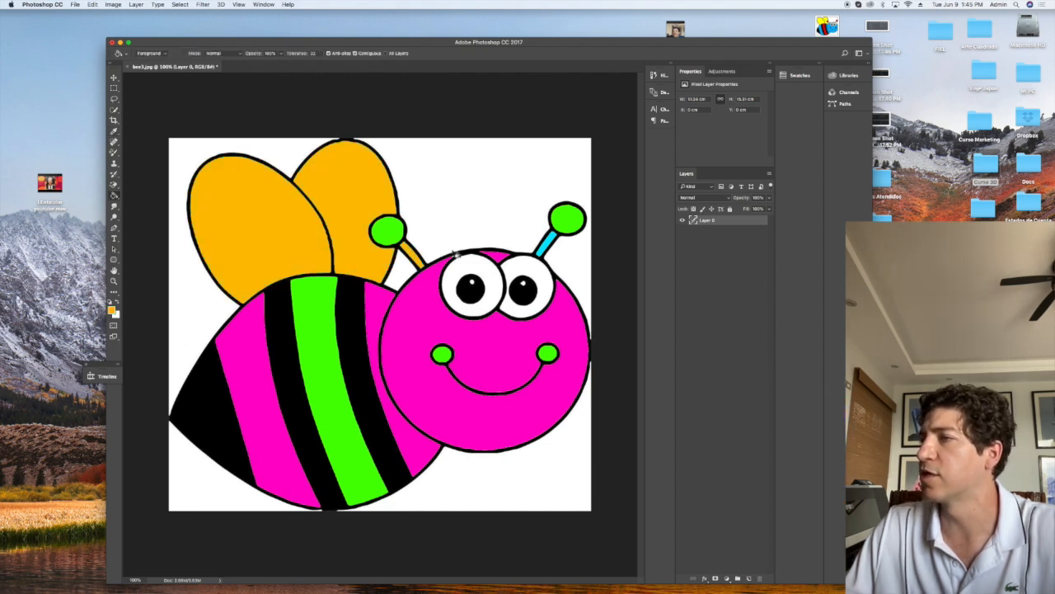
{"action": "left_click", "coordinate": [545, 242]}
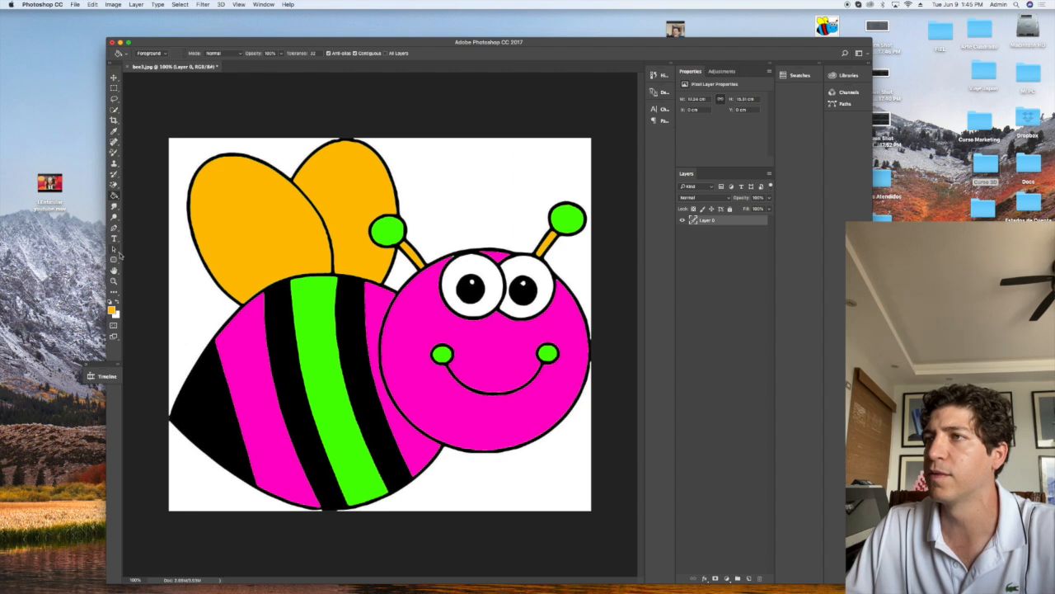
Set the foreground color to red
{"action": "left_click", "coordinate": [112, 310]}
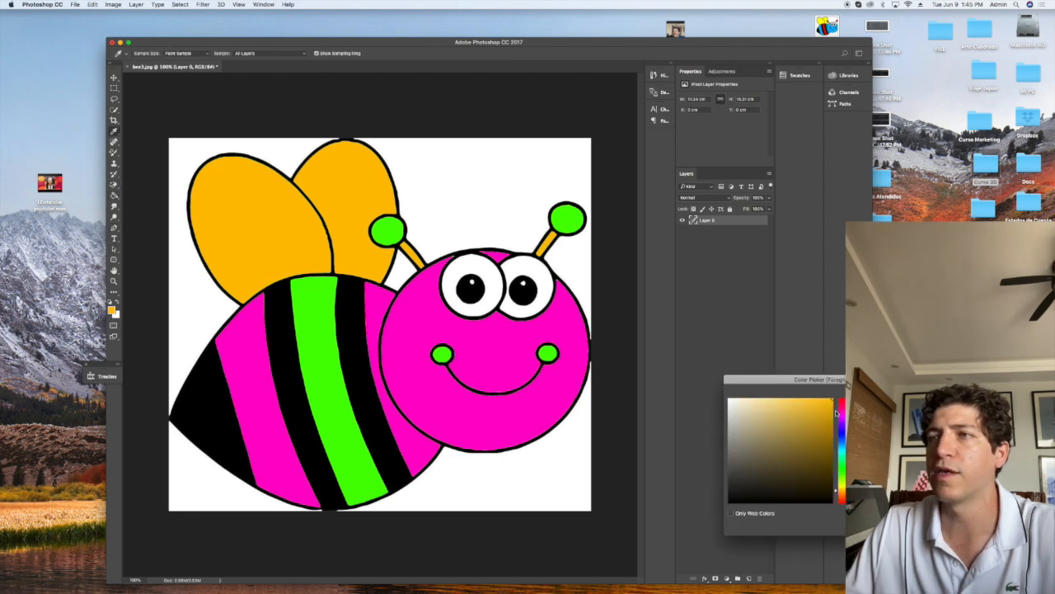
{"action": "left_click_drag", "start_coordinate": [836, 421], "coordinate": [834, 400]}
{"action": "left_click", "coordinate": [920, 397]}
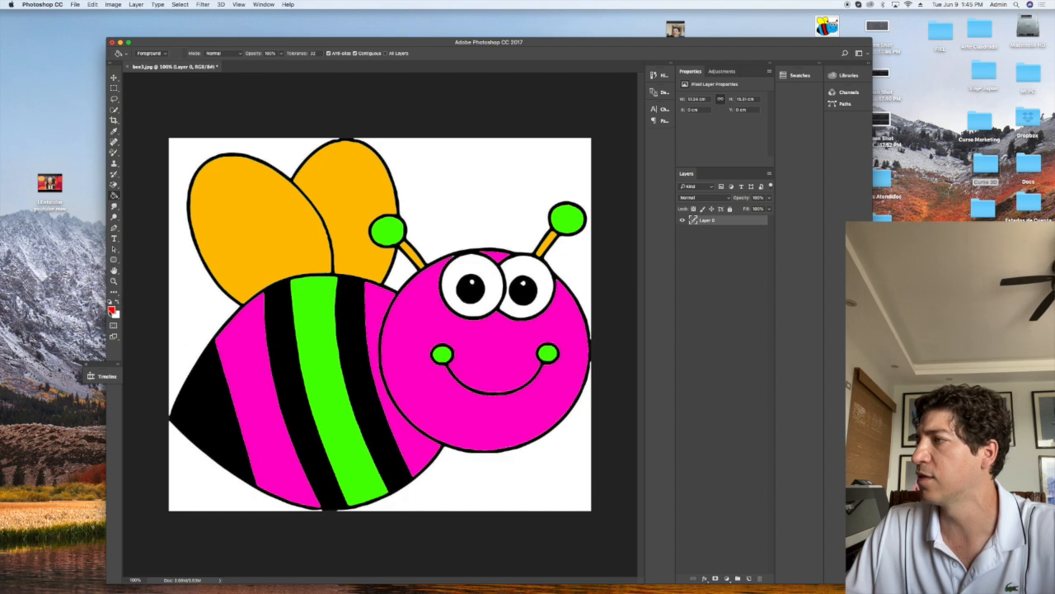
Change the foreground color to cyan and fill the middle body stripe and both antenna tips with it
{"action": "left_click", "coordinate": [112, 310]}
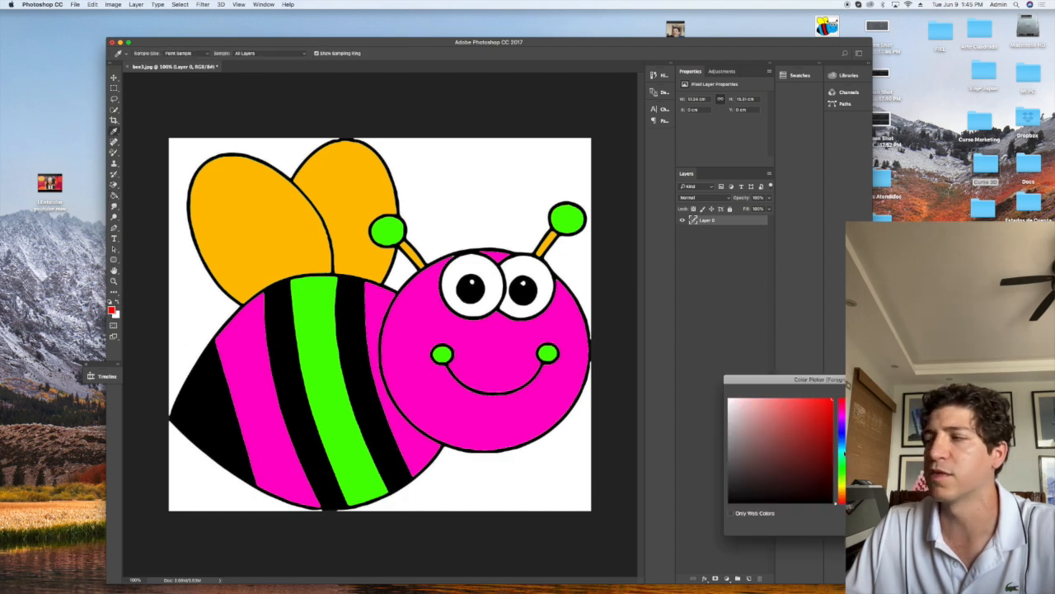
{"action": "left_click", "coordinate": [844, 451]}
{"action": "left_click", "coordinate": [919, 397]}
{"action": "key", "text": "g"}
{"action": "left_click", "coordinate": [342, 335]}
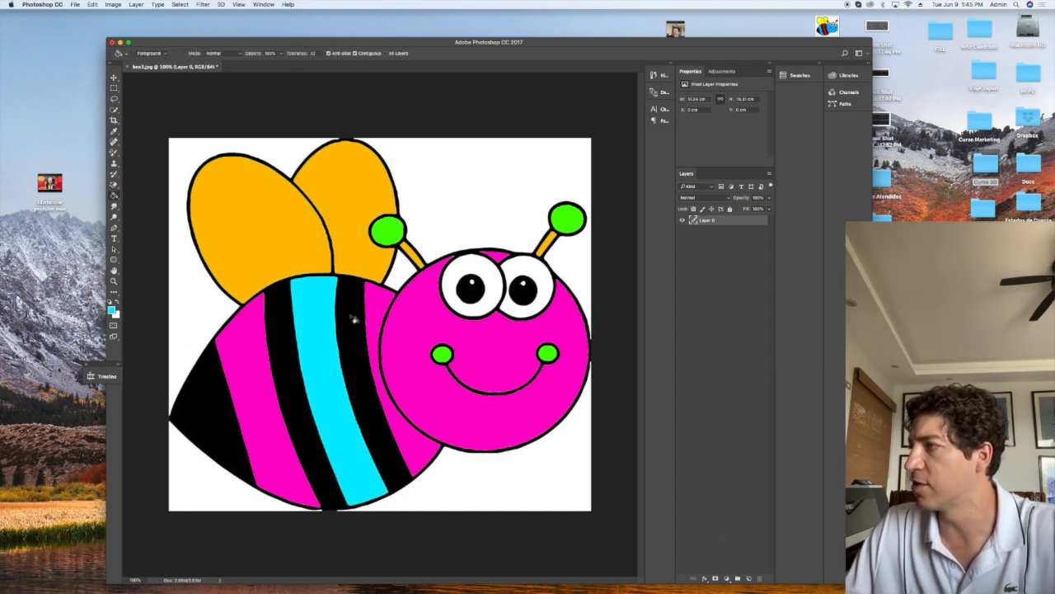
{"action": "left_click", "coordinate": [383, 232]}
{"action": "left_click", "coordinate": [567, 226]}
Open the saved bee1.jpg and bee2.jpg from the desktop in Preview, compare them beside the current bee, and close both
{"action": "key", "text": "F11"}
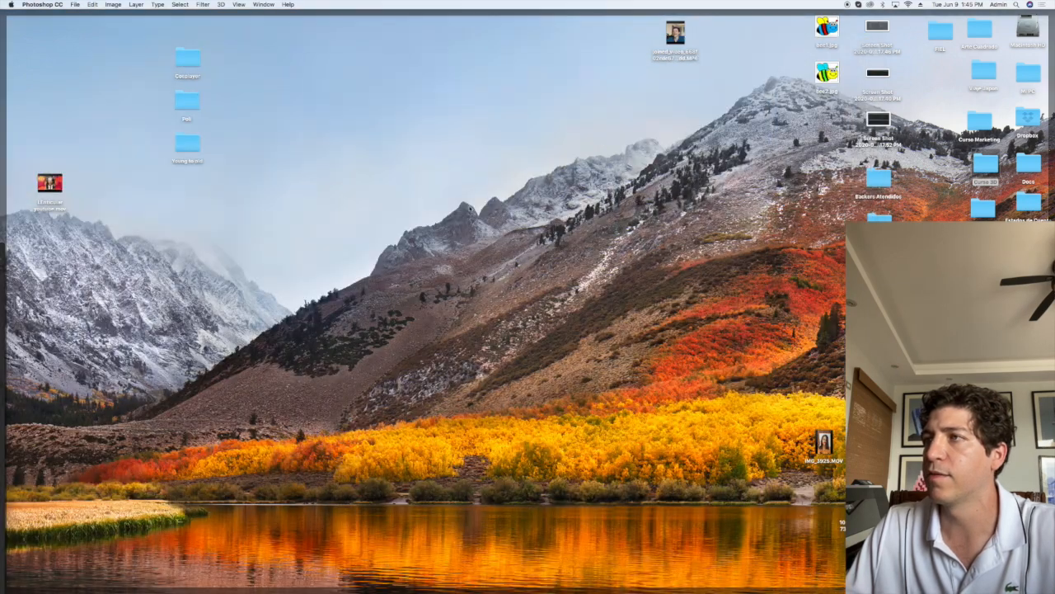
{"action": "left_click", "coordinate": [831, 33]}
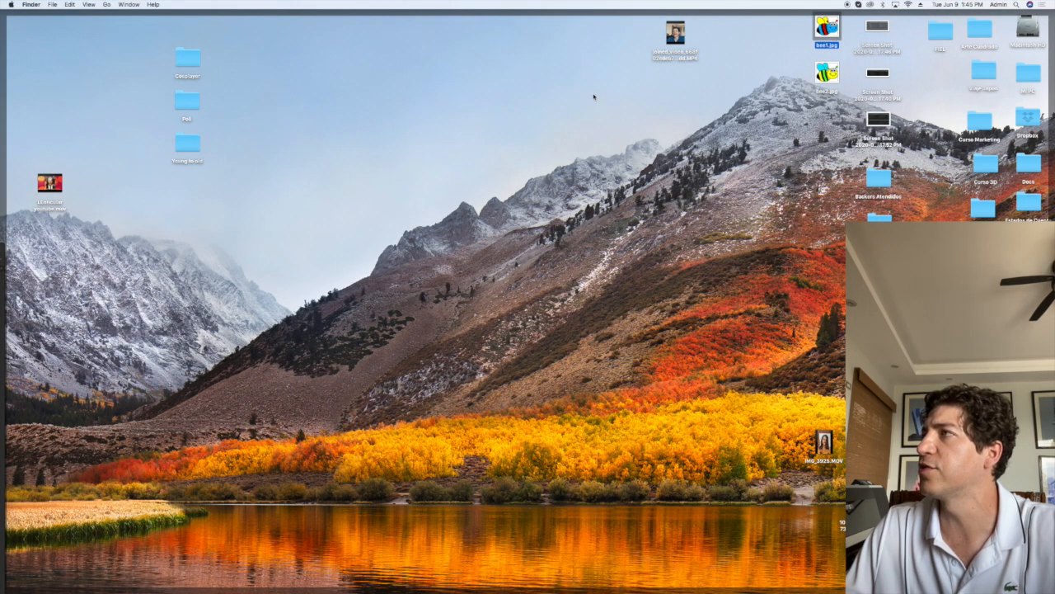
{"action": "key", "text": "F11"}
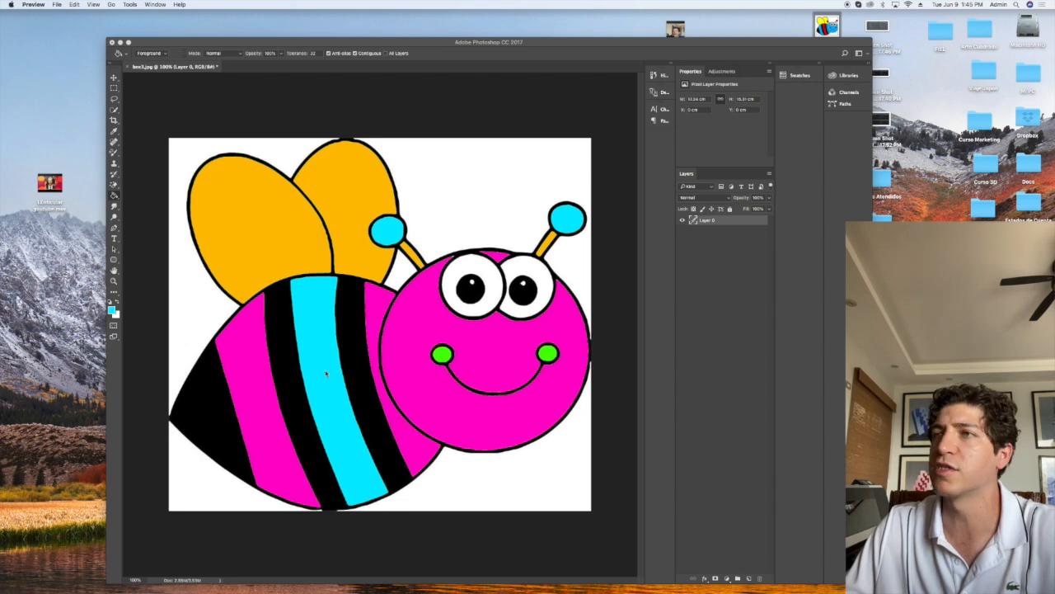
{"action": "left_click_drag", "start_coordinate": [186, 26], "coordinate": [600, 133]}
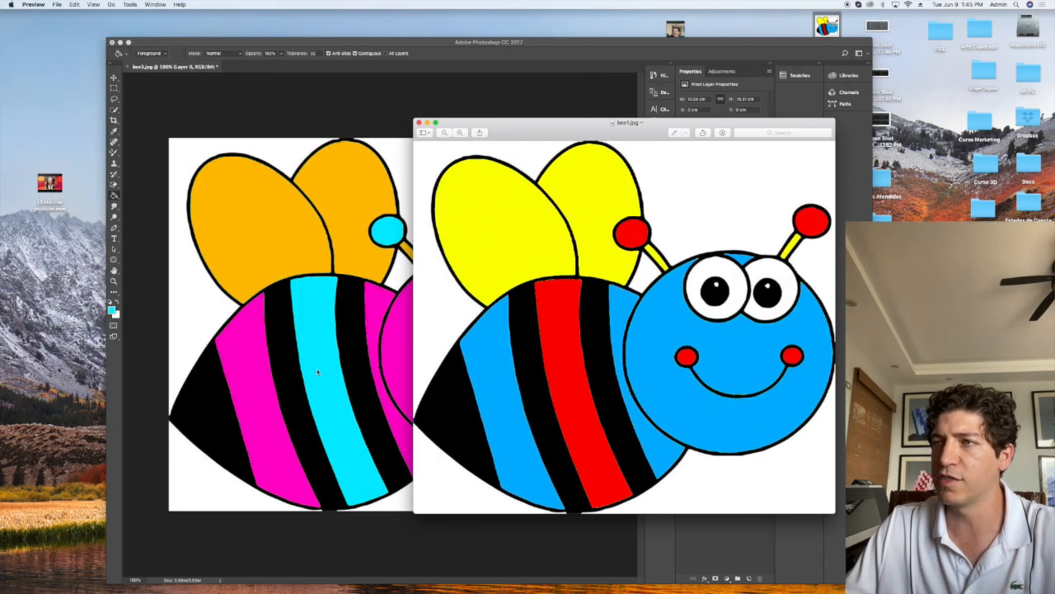
{"action": "key", "text": "F11"}
{"action": "double_click", "coordinate": [827, 74]}
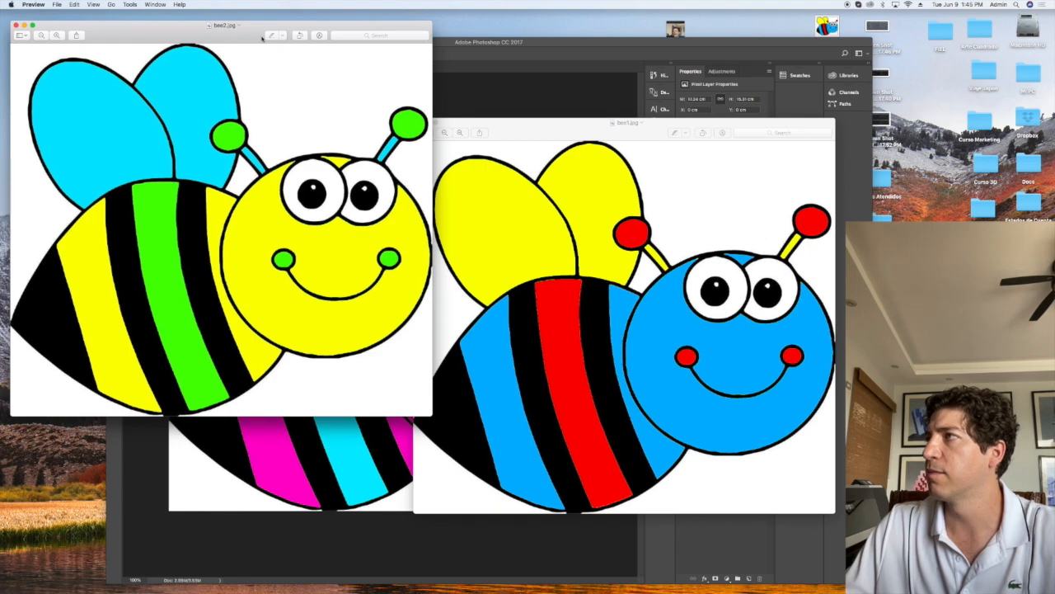
{"action": "left_click_drag", "start_coordinate": [265, 29], "coordinate": [844, 135]}
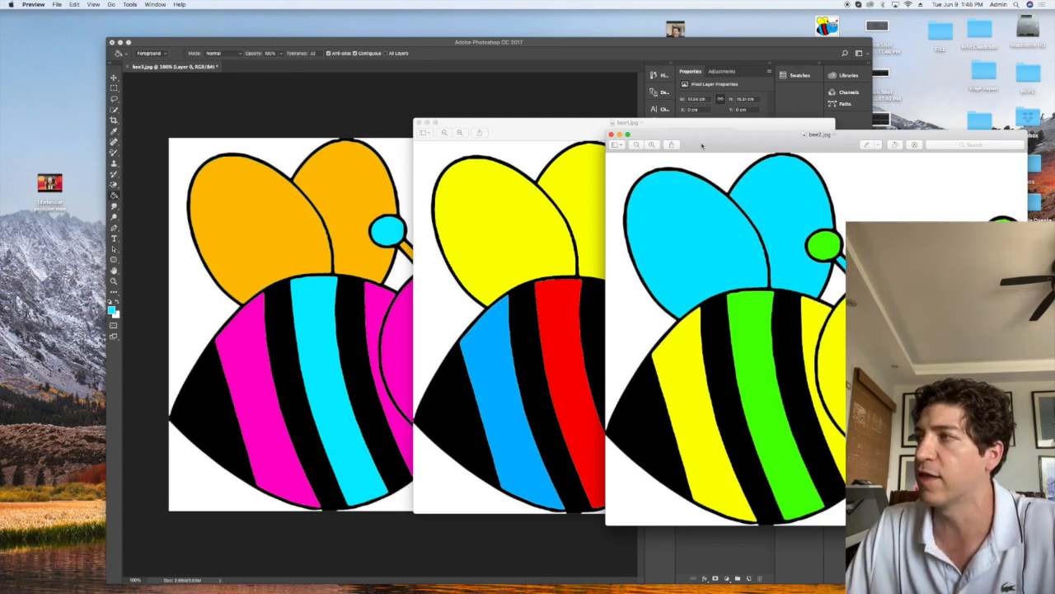
{"action": "left_click", "coordinate": [611, 135]}
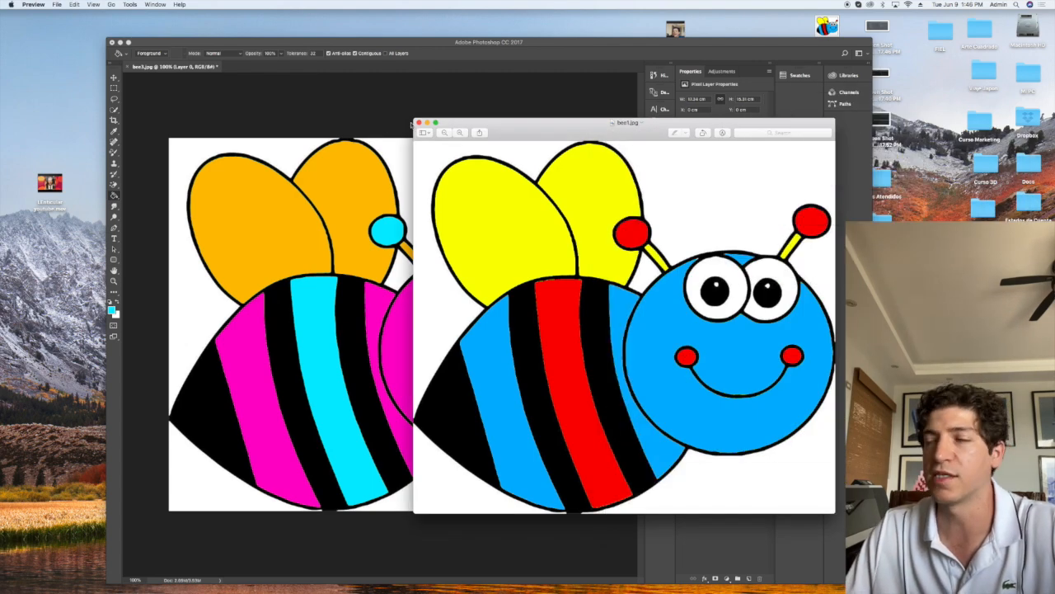
{"action": "left_click", "coordinate": [418, 122]}
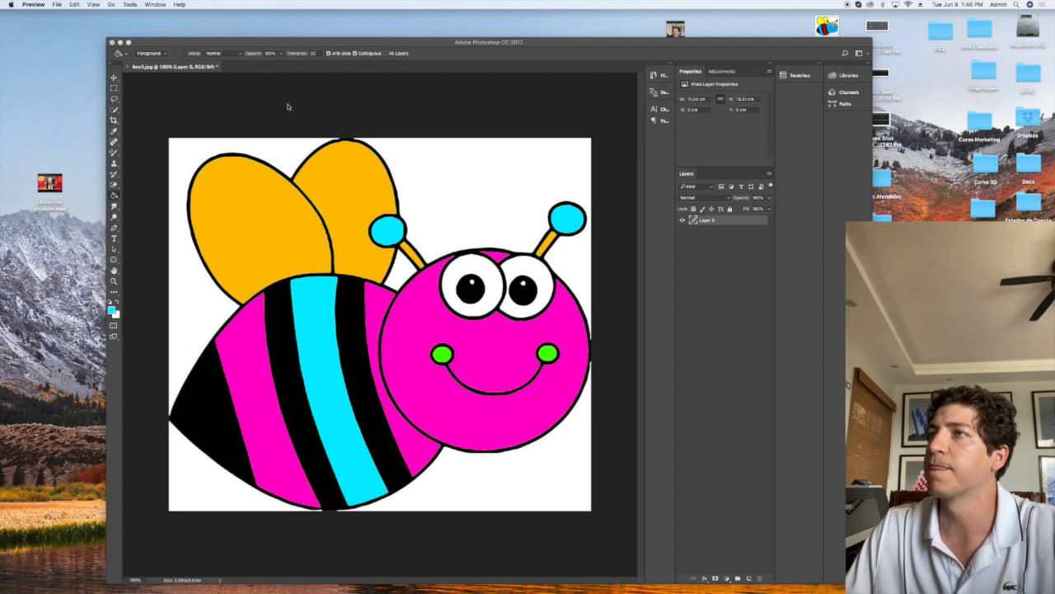
Return to Photoshop, save the magenta bee as a JPEG copy named bee3.jpg on the Desktop, and close the document
{"action": "left_click", "coordinate": [373, 101]}
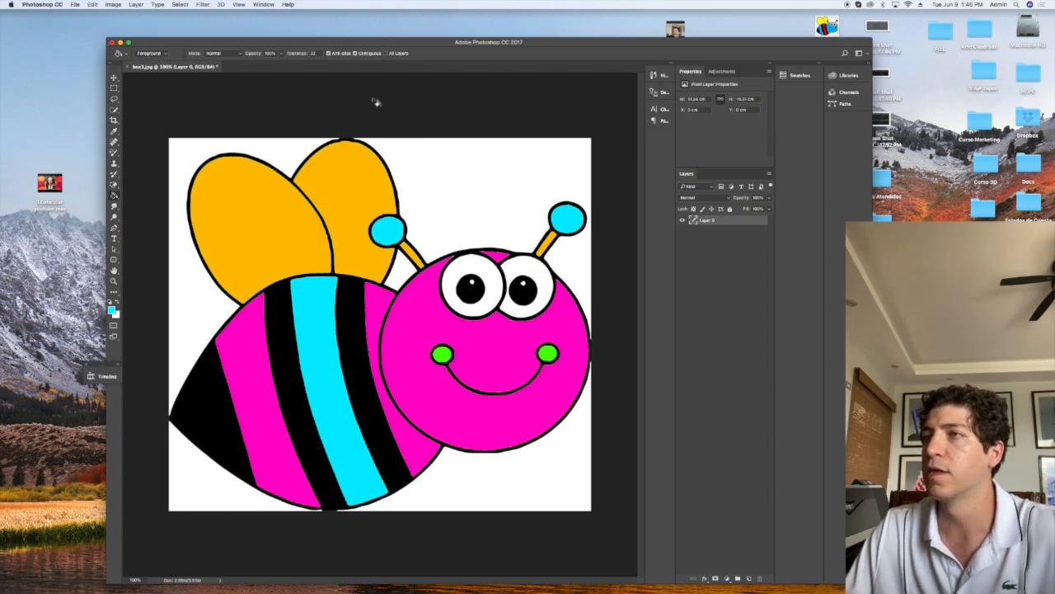
{"action": "type", "text": "bee"}
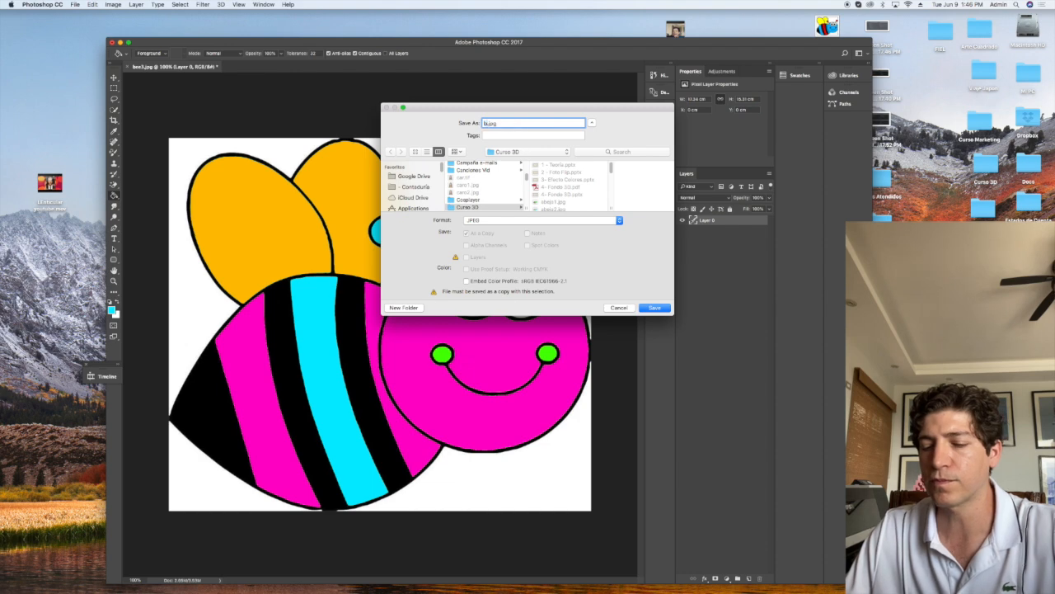
{"action": "type", "text": "3"}
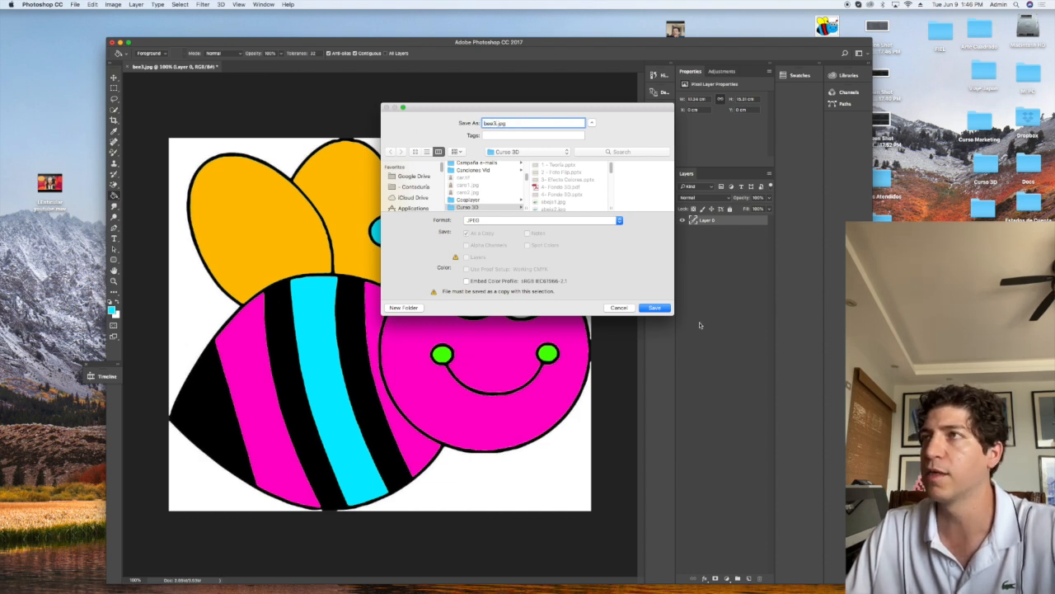
{"action": "scroll", "coordinate": [412, 188], "scroll_direction": "down", "scroll_amount": 2}
{"action": "left_click", "coordinate": [408, 189]}
{"action": "left_click", "coordinate": [657, 307]}
{"action": "left_click", "coordinate": [786, 262]}
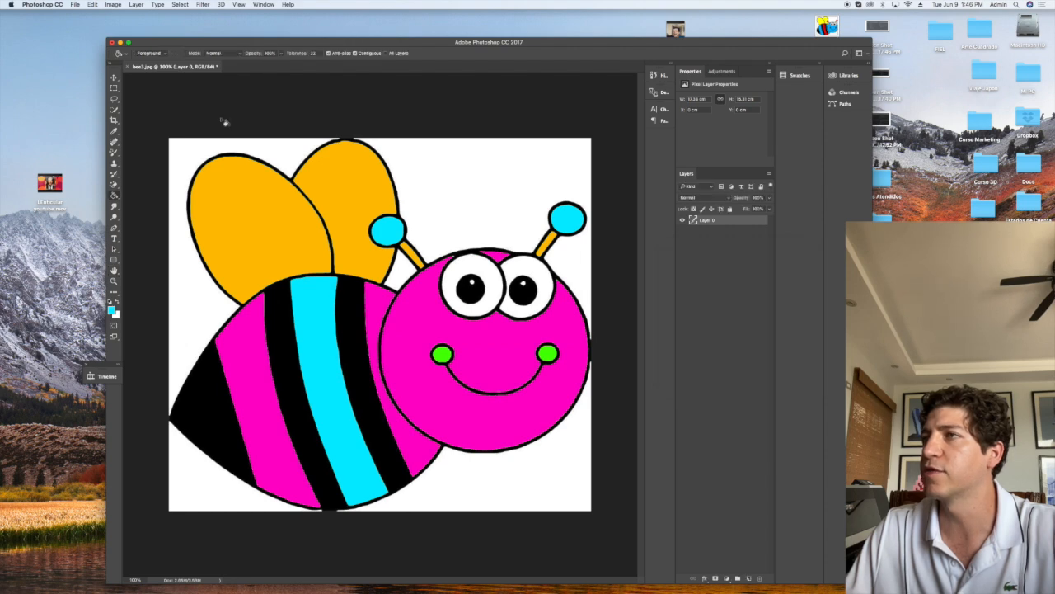
{"action": "left_click", "coordinate": [128, 67]}
{"action": "left_click", "coordinate": [496, 191]}
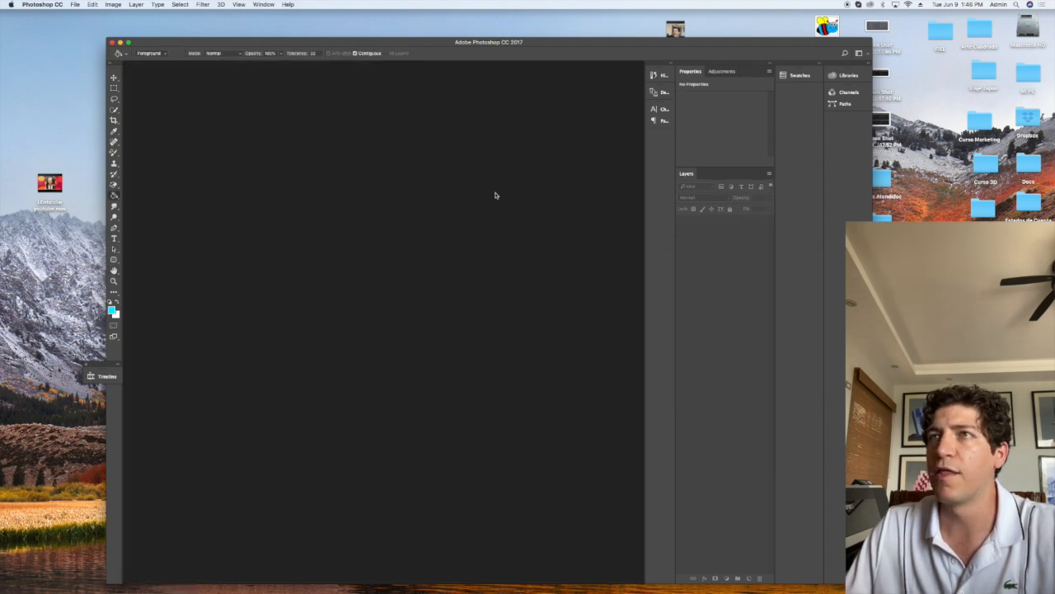
Open 49.515.tif from the Calibre individual folder inside 720DPI in Photoshop and unlock its background layer
{"action": "double_click", "coordinate": [983, 169]}
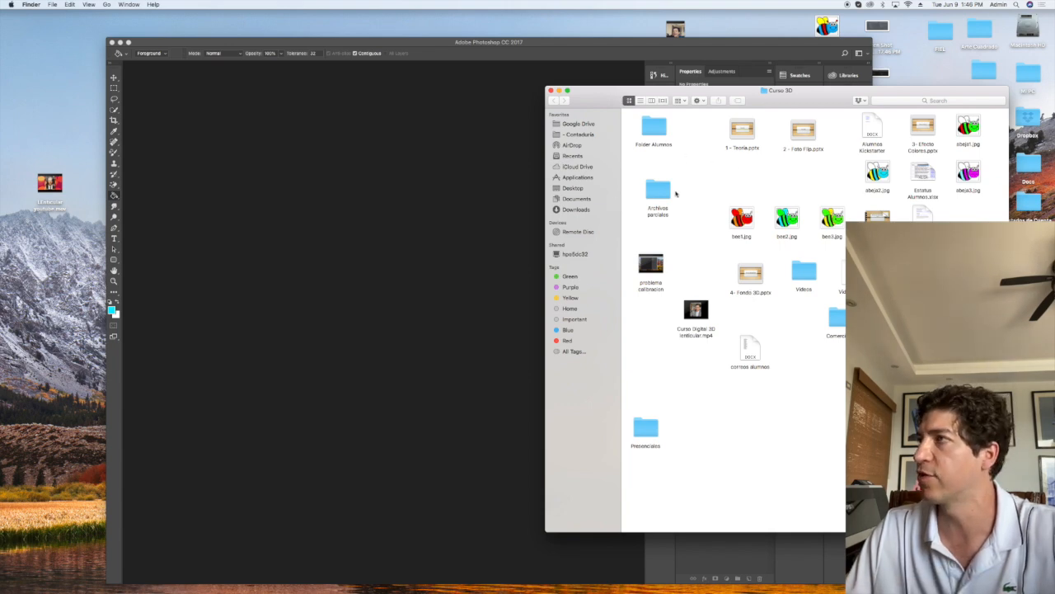
{"action": "double_click", "coordinate": [659, 132]}
{"action": "double_click", "coordinate": [746, 132]}
{"action": "double_click", "coordinate": [689, 137]}
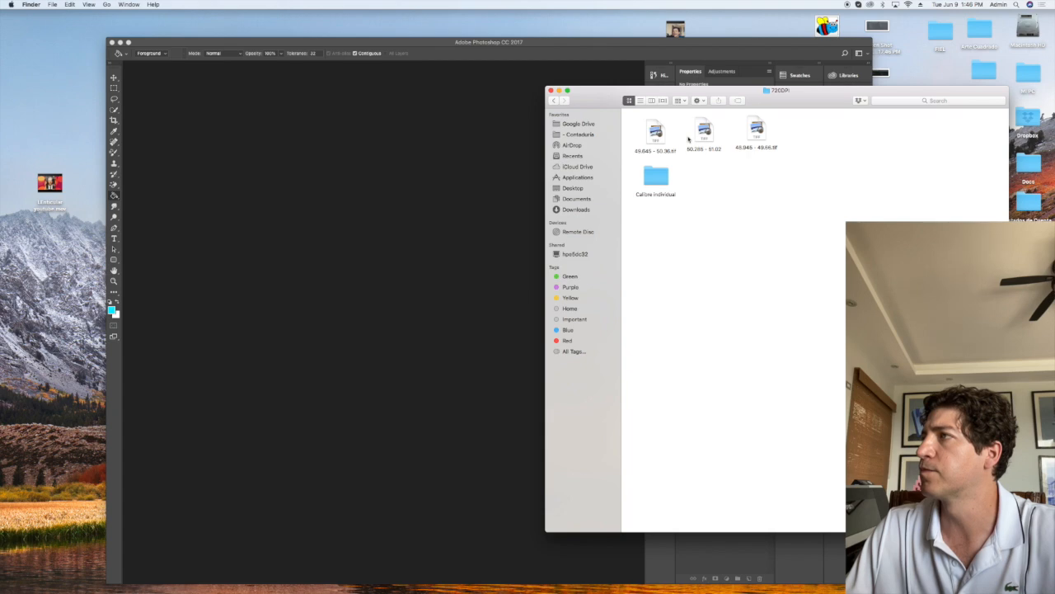
{"action": "double_click", "coordinate": [662, 176]}
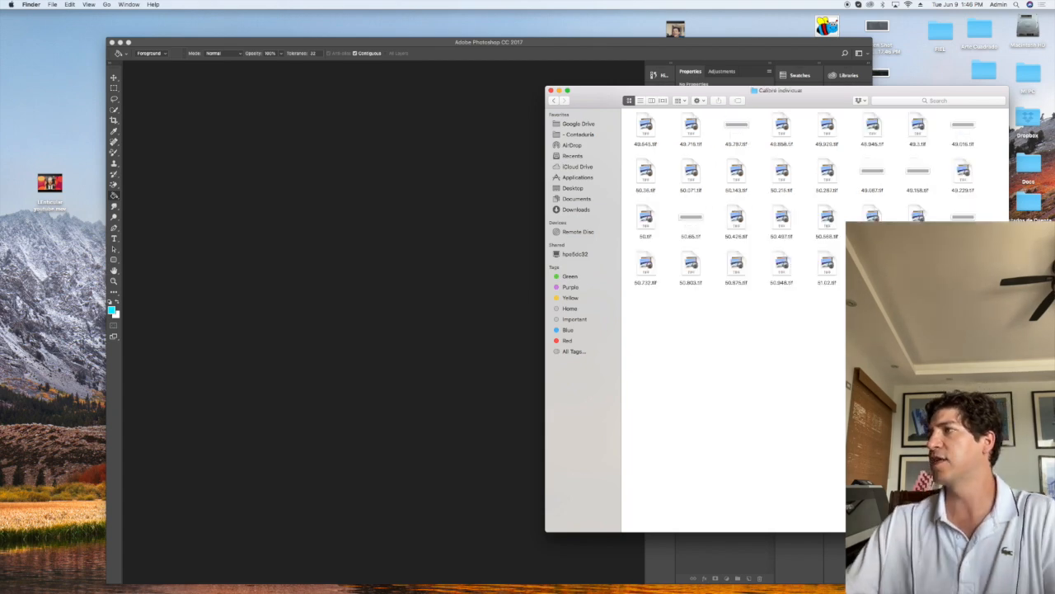
{"action": "left_click_drag", "start_coordinate": [962, 219], "coordinate": [394, 278]}
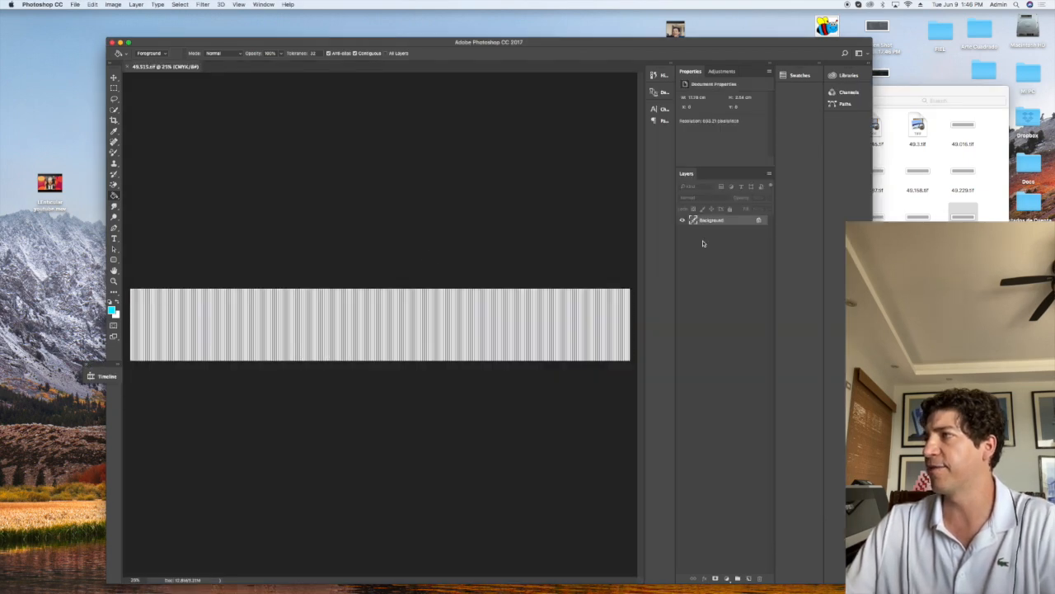
{"action": "left_click", "coordinate": [759, 222]}
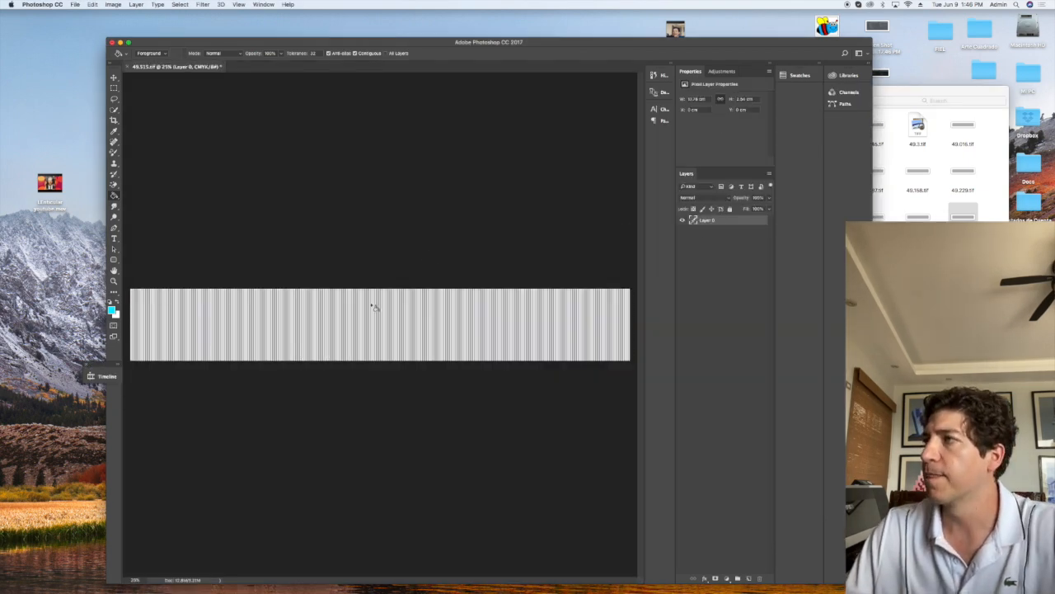
Sample the white between the black lines as the foreground color with the Eyedropper tool
{"action": "key", "text": "super+plus"}
{"action": "key", "text": "super+plus"}
{"action": "key", "text": "super+plus"}
{"action": "key", "text": "super+plus"}
{"action": "key", "text": "super+plus"}
{"action": "key", "text": "super+plus"}
{"action": "key", "text": "super+plus"}
{"action": "key", "text": "super+plus"}
{"action": "key", "text": "super+plus"}
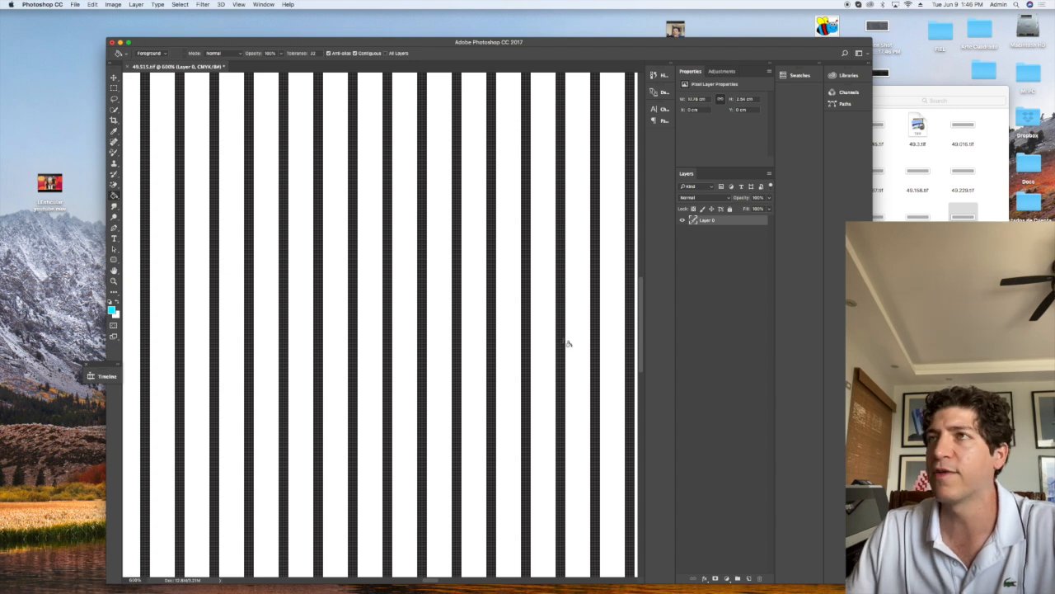
{"action": "left_click", "coordinate": [179, 5]}
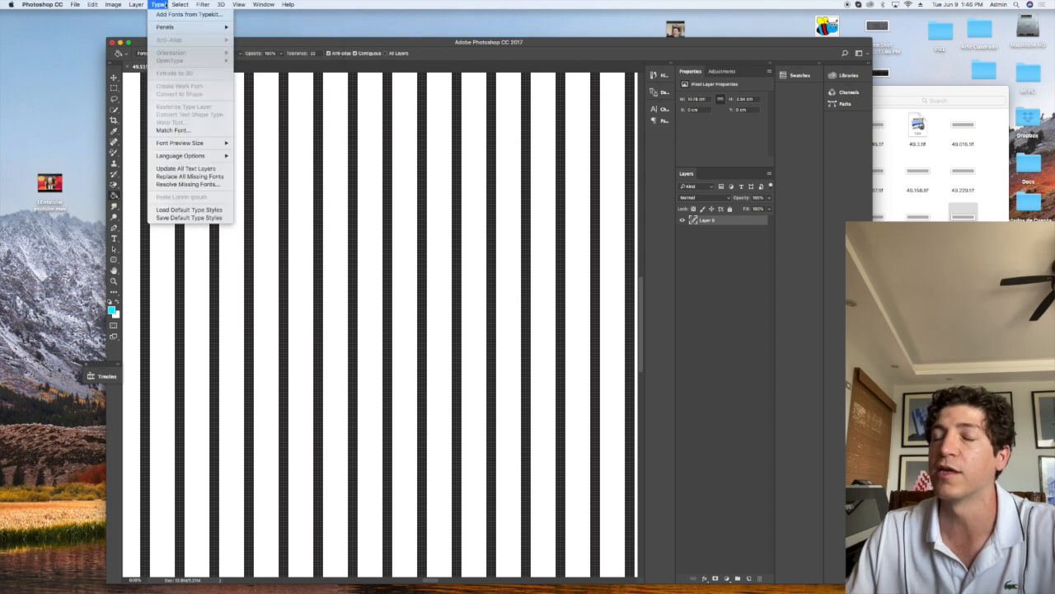
{"action": "left_click", "coordinate": [140, 5]}
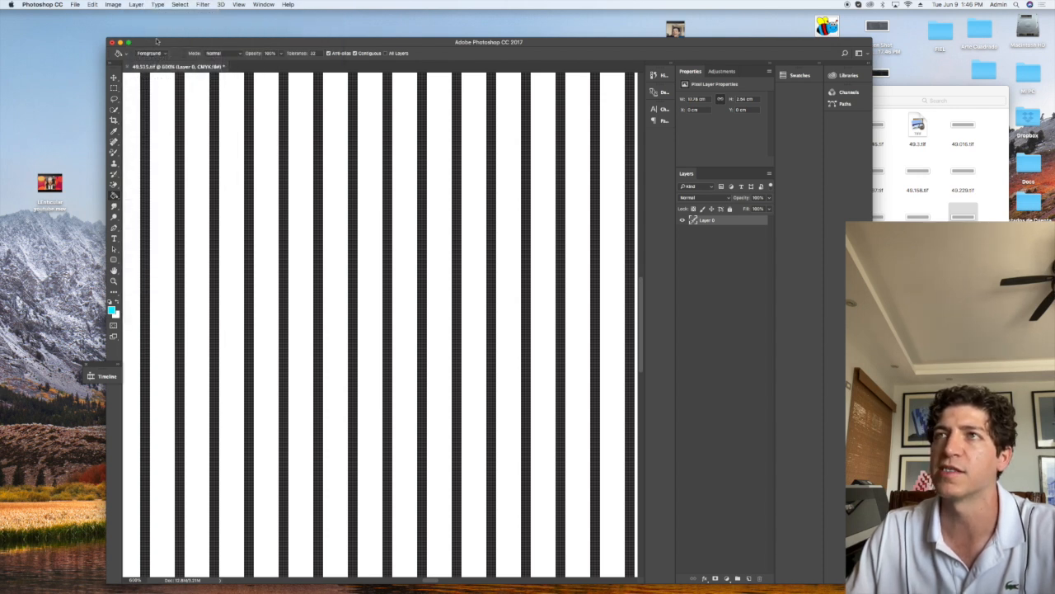
{"action": "left_click", "coordinate": [115, 132]}
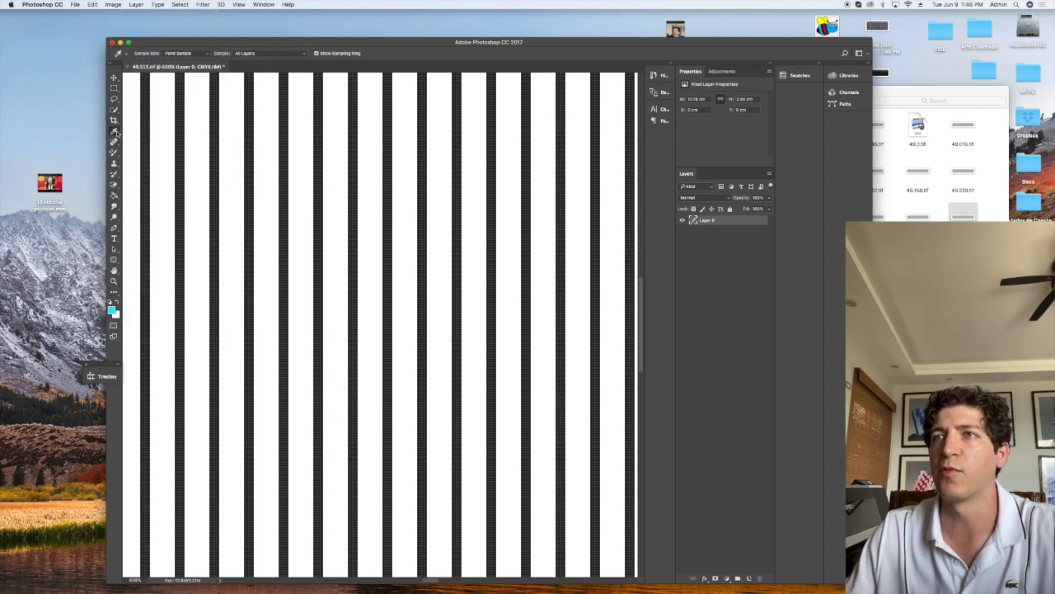
{"action": "left_click", "coordinate": [169, 153]}
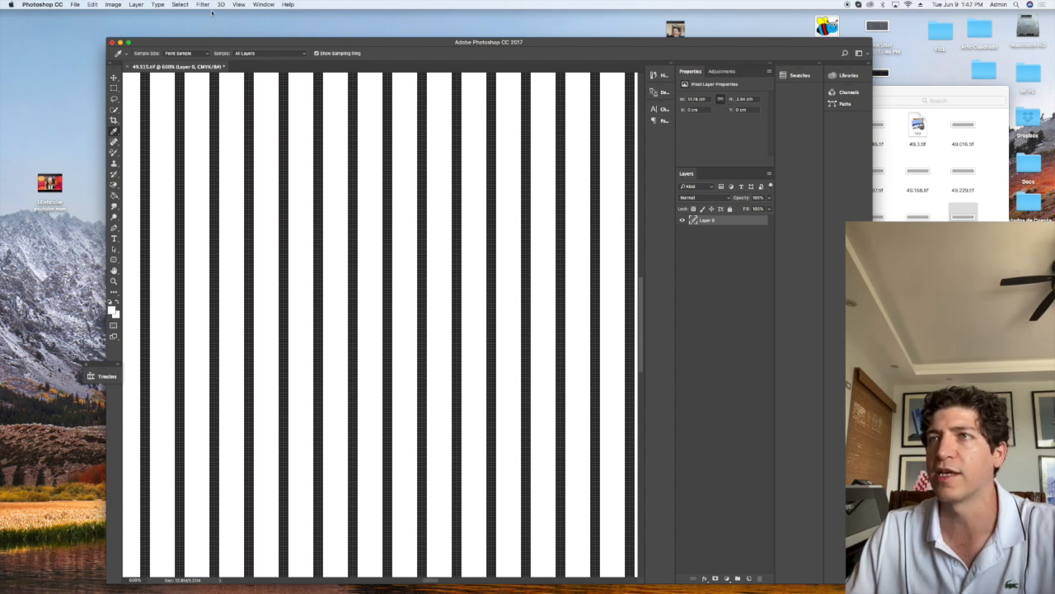
Select all the white areas of the pattern with Color Range and delete them, leaving only the black lines
{"action": "left_click", "coordinate": [179, 5]}
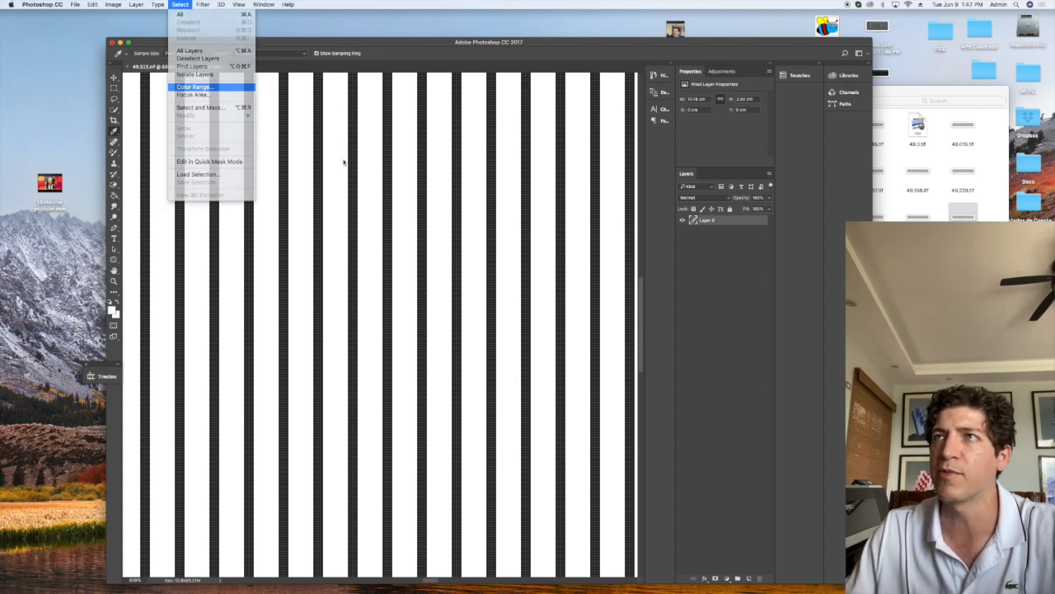
{"action": "key", "text": "Return"}
{"action": "key", "text": "Return"}
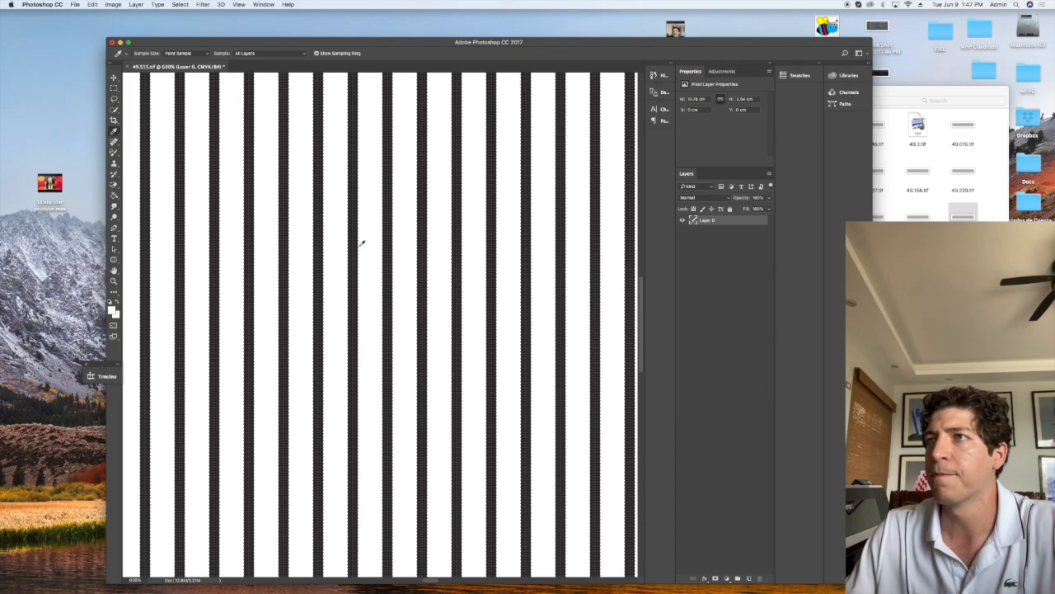
{"action": "key", "text": "BackSpace"}
Extend the canvas upward with the Crop tool to a height of about 9 cm
{"action": "key", "text": "super+minus"}
{"action": "key", "text": "super+minus"}
{"action": "key", "text": "super+minus"}
{"action": "key", "text": "super+minus"}
{"action": "key", "text": "super+minus"}
{"action": "key", "text": "super+minus"}
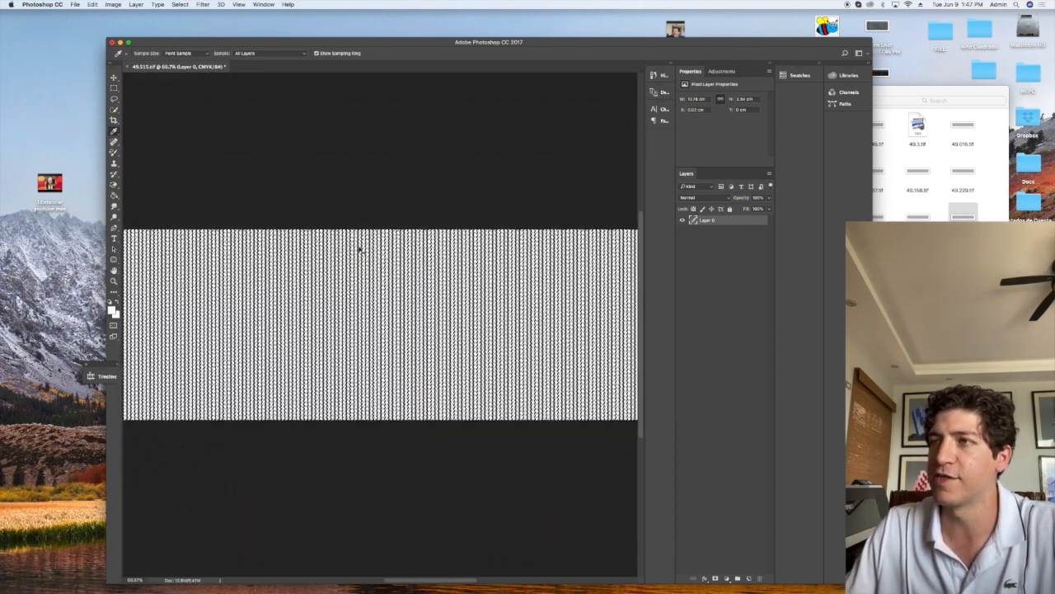
{"action": "key", "text": "super+minus"}
{"action": "key", "text": "super+minus"}
{"action": "key", "text": "super+minus"}
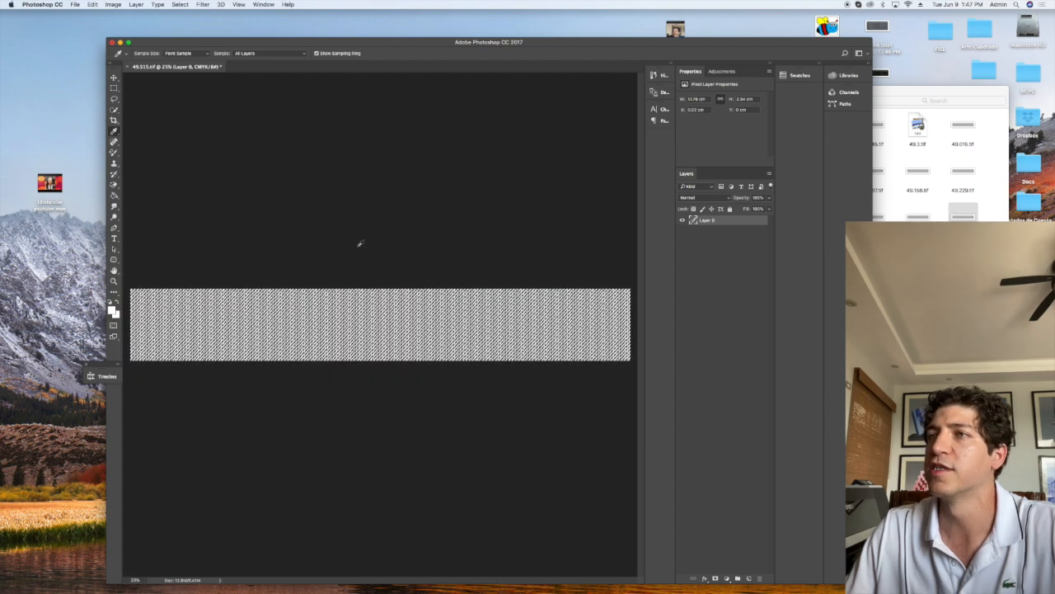
{"action": "left_click", "coordinate": [114, 87]}
{"action": "left_click", "coordinate": [114, 120]}
{"action": "left_click_drag", "start_coordinate": [363, 288], "coordinate": [385, 194]}
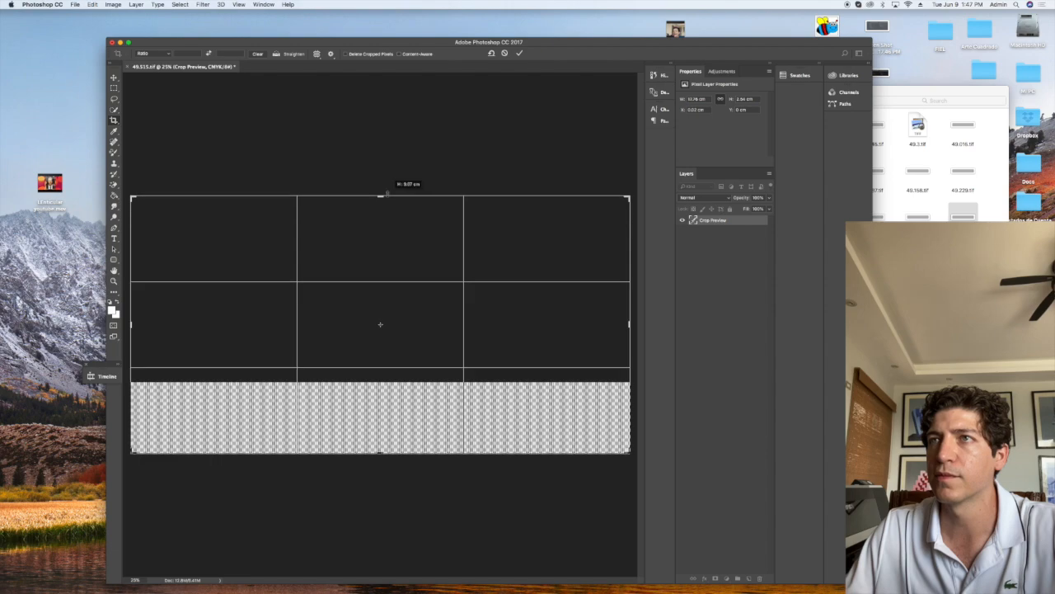
{"action": "key", "text": "Return"}
{"action": "key", "text": "super+minus"}
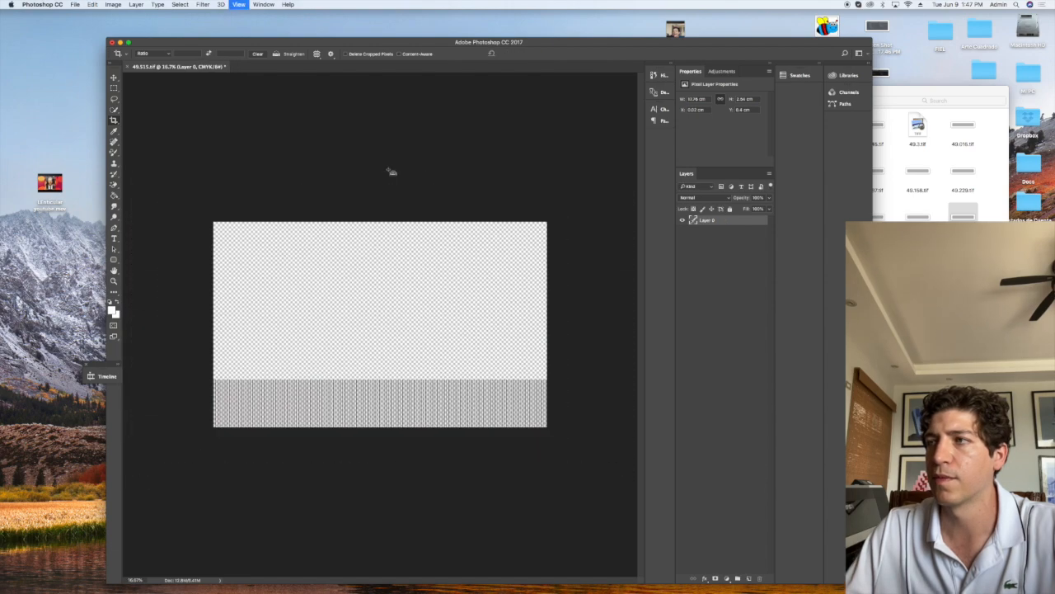
Stretch the line layer upward with Free Transform to about 12.2 cm high, past the upper edge of the canvas
{"action": "left_click", "coordinate": [114, 88]}
{"action": "right_click", "coordinate": [410, 402]}
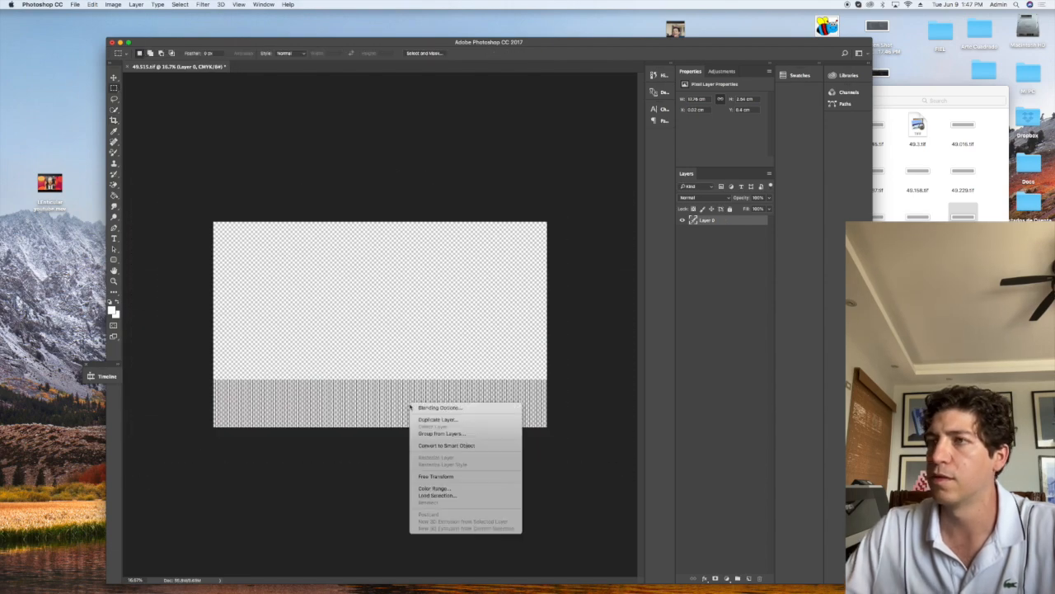
{"action": "left_click", "coordinate": [445, 476]}
{"action": "left_click_drag", "start_coordinate": [380, 379], "coordinate": [393, 195]}
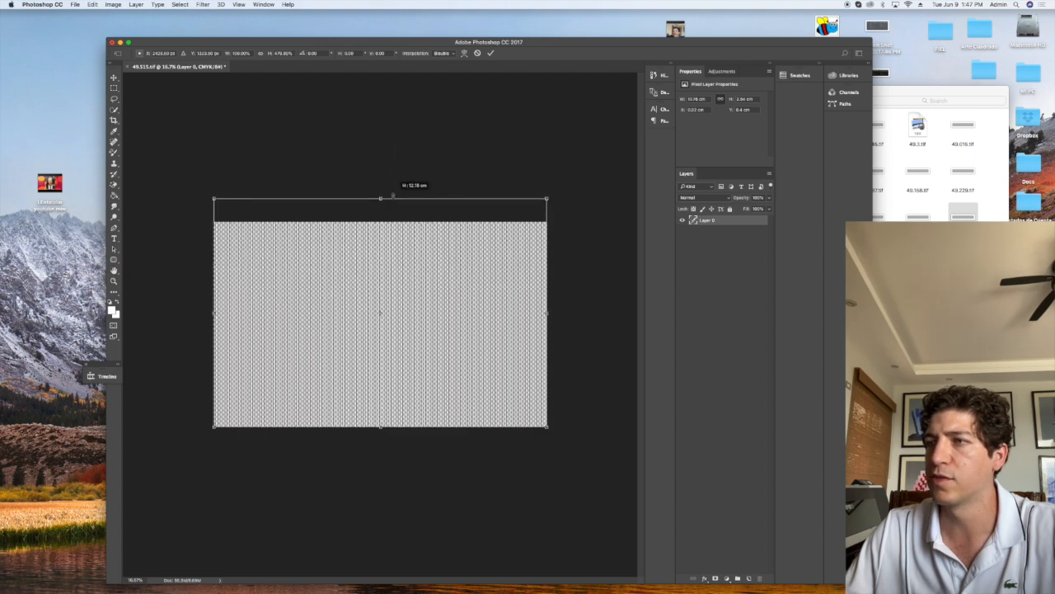
{"action": "key", "text": "Return"}
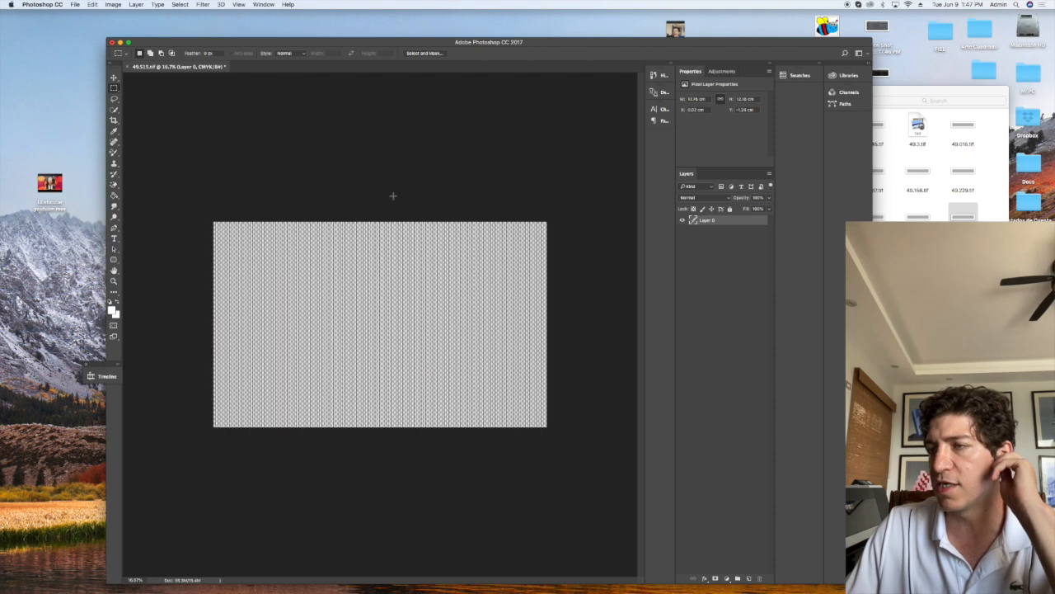
Duplicate the line layer twice, keeping the default copy names
{"action": "right_click", "coordinate": [709, 223]}
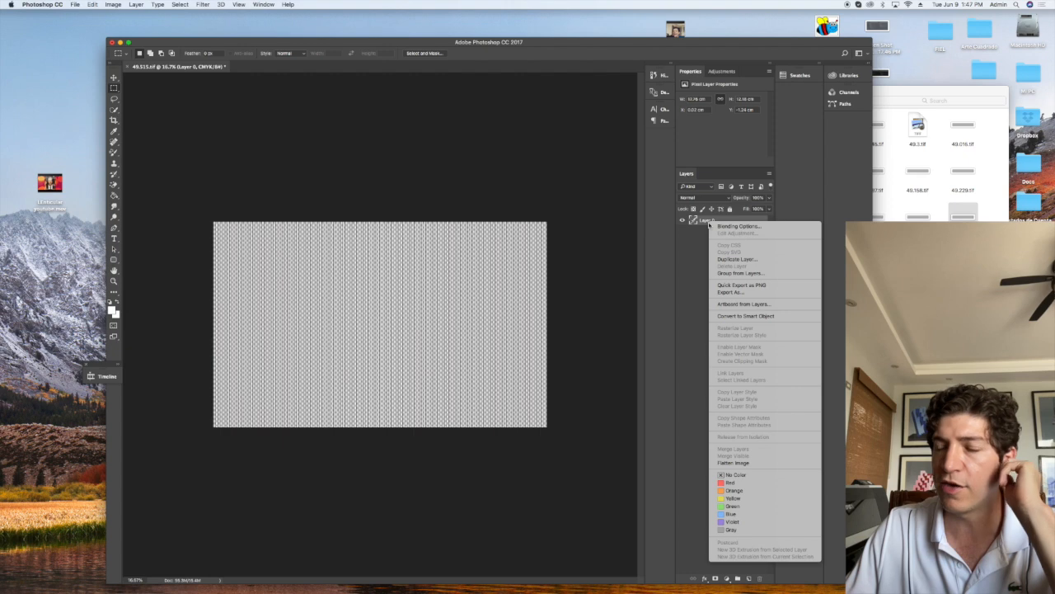
{"action": "left_click", "coordinate": [736, 259]}
{"action": "left_click", "coordinate": [608, 263]}
{"action": "right_click", "coordinate": [715, 233]}
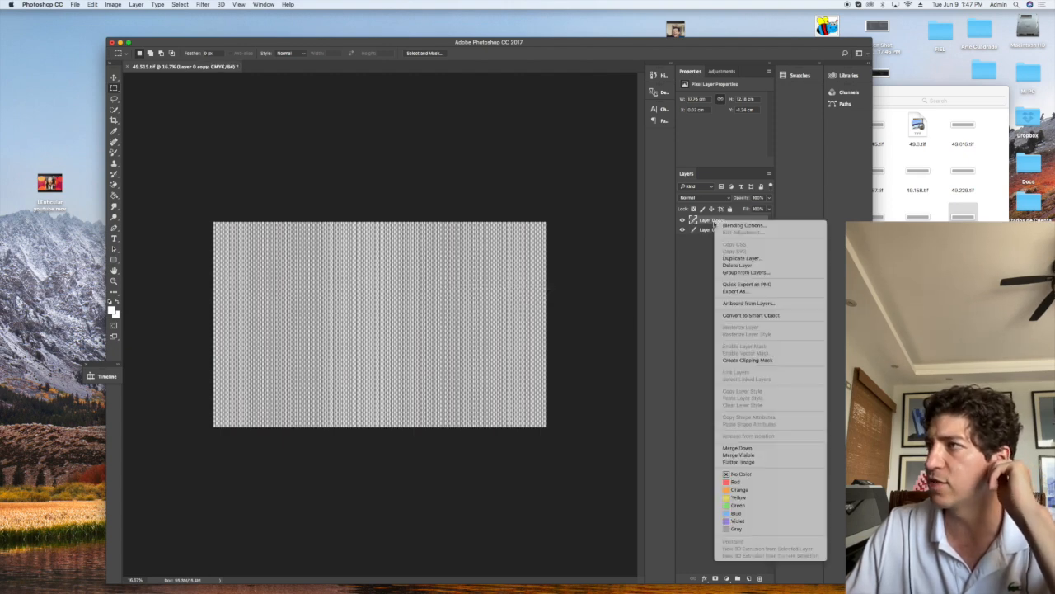
{"action": "left_click", "coordinate": [632, 305]}
{"action": "key", "text": "Return"}
Rename the three line layers, from the lowest to the highest, as layer1, layer2 and layer3
{"action": "double_click", "coordinate": [706, 239]}
{"action": "type", "text": "layer1"}
{"action": "key", "text": "Return"}
{"action": "double_click", "coordinate": [710, 230]}
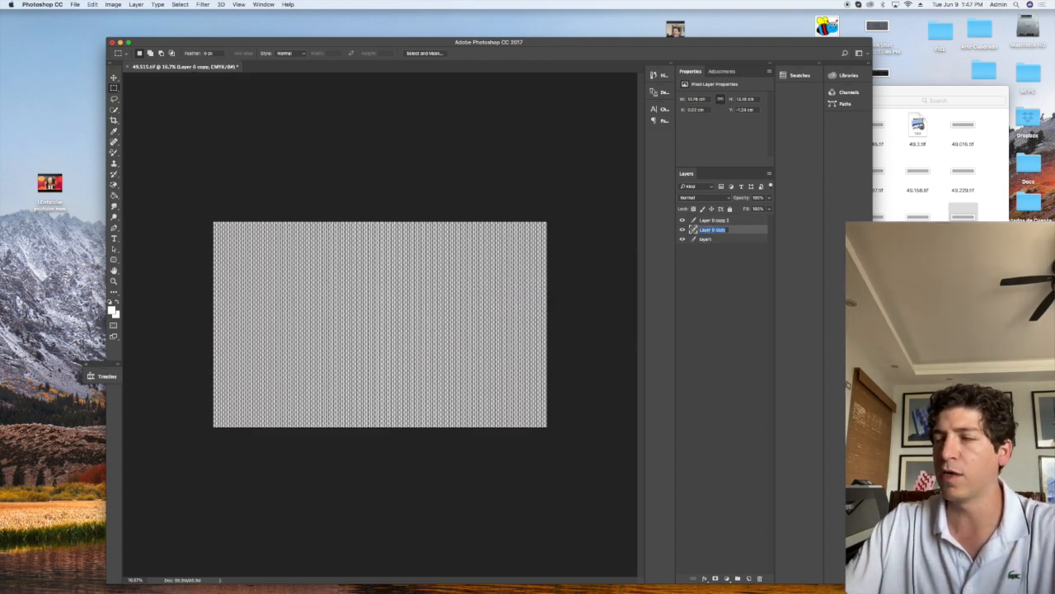
{"action": "type", "text": "layer2"}
{"action": "key", "text": "Return"}
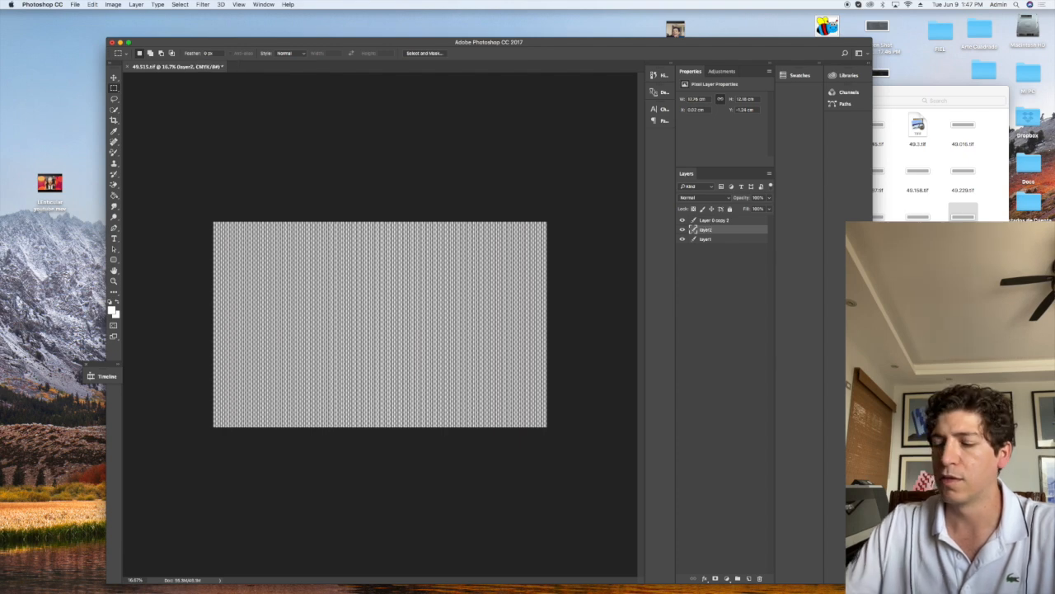
{"action": "double_click", "coordinate": [714, 221]}
{"action": "type", "text": "layer"}
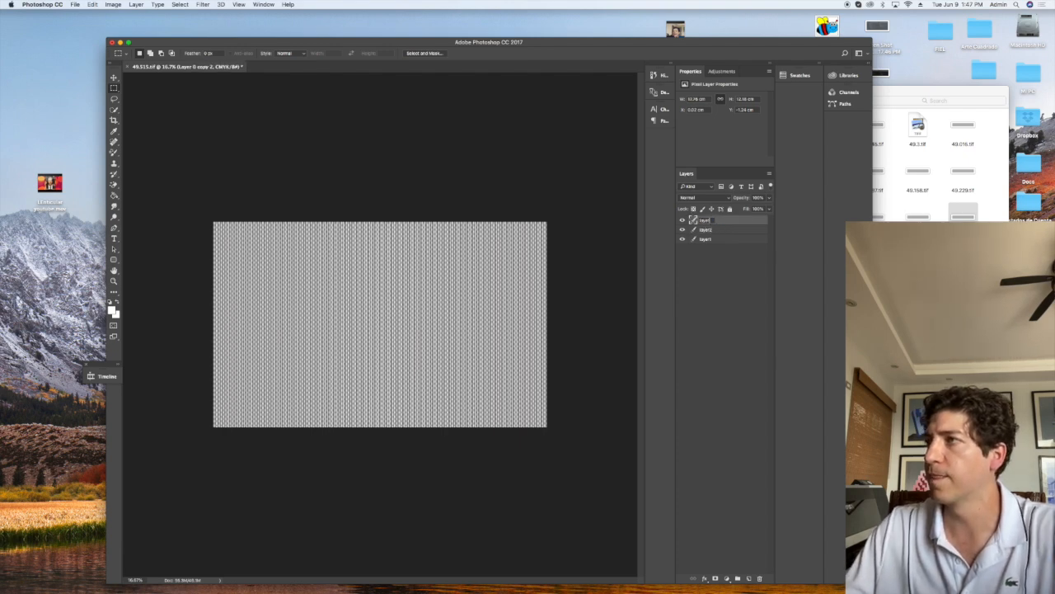
{"action": "type", "text": "3"}
{"action": "key", "text": "Return"}
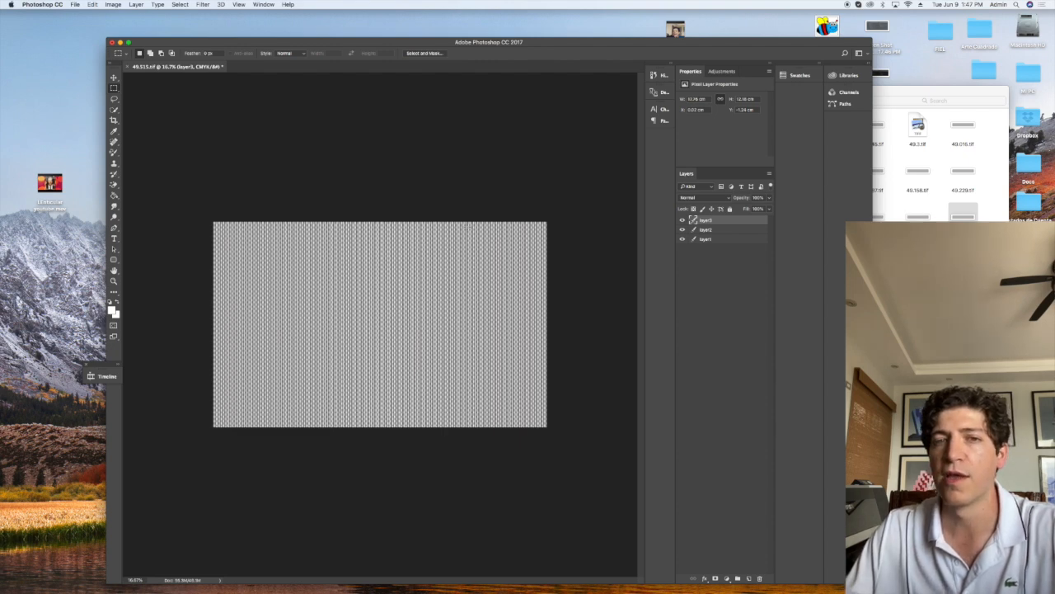
Duplicate layer3 as a layer named guide and place it below layer1 in the stack
{"action": "right_click", "coordinate": [711, 221]}
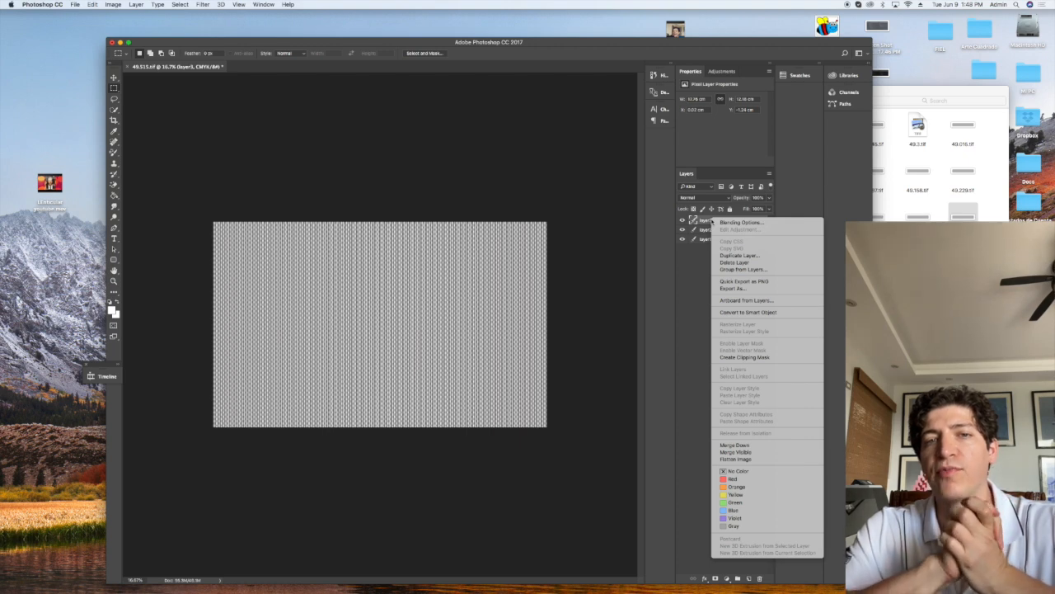
{"action": "right_click", "coordinate": [706, 221]}
{"action": "right_click", "coordinate": [707, 219]}
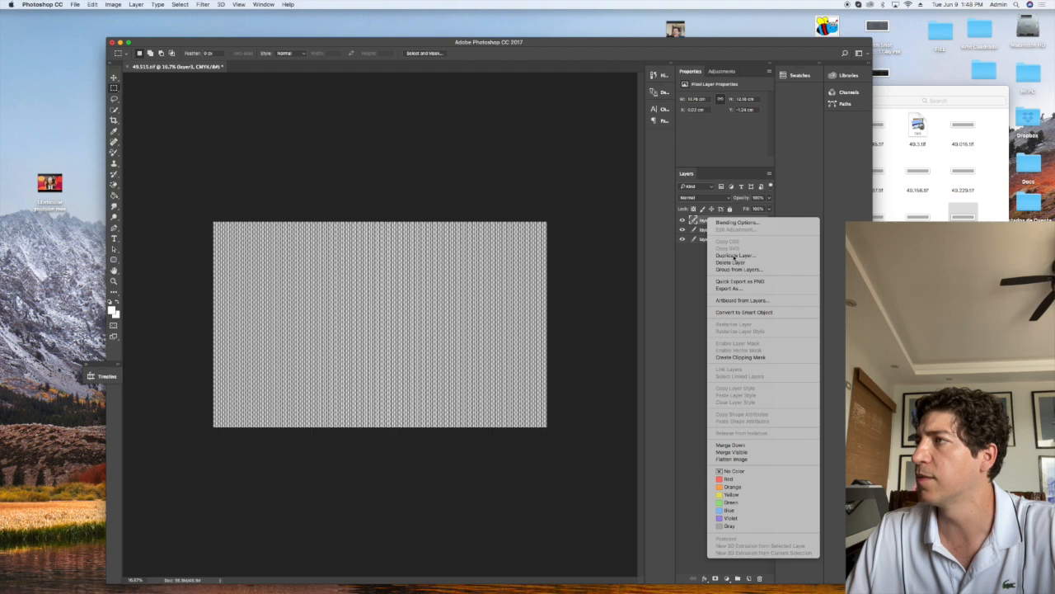
{"action": "left_click", "coordinate": [730, 255]}
{"action": "left_click", "coordinate": [603, 264]}
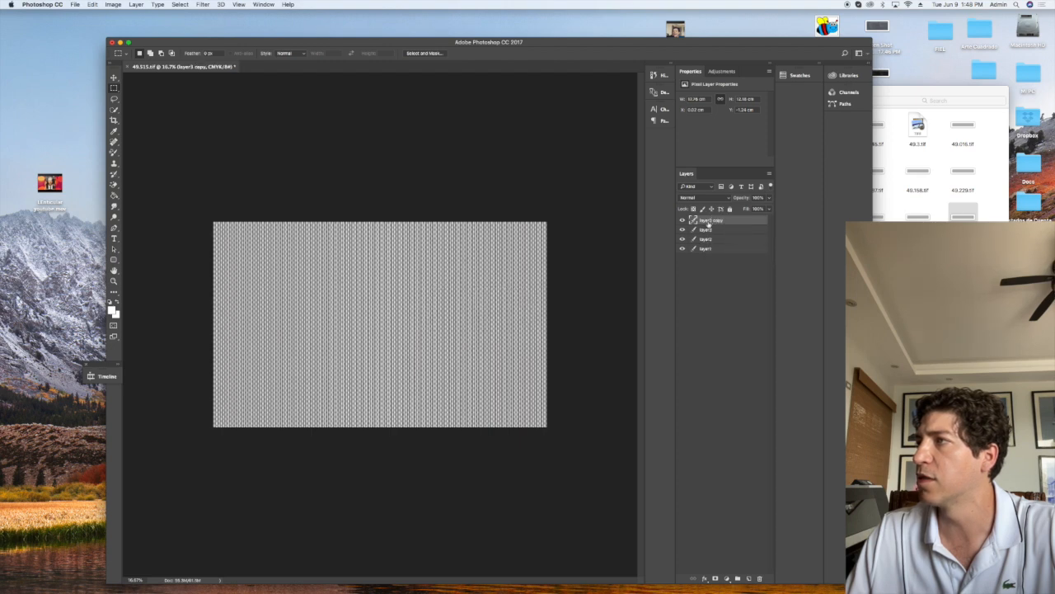
{"action": "double_click", "coordinate": [708, 221]}
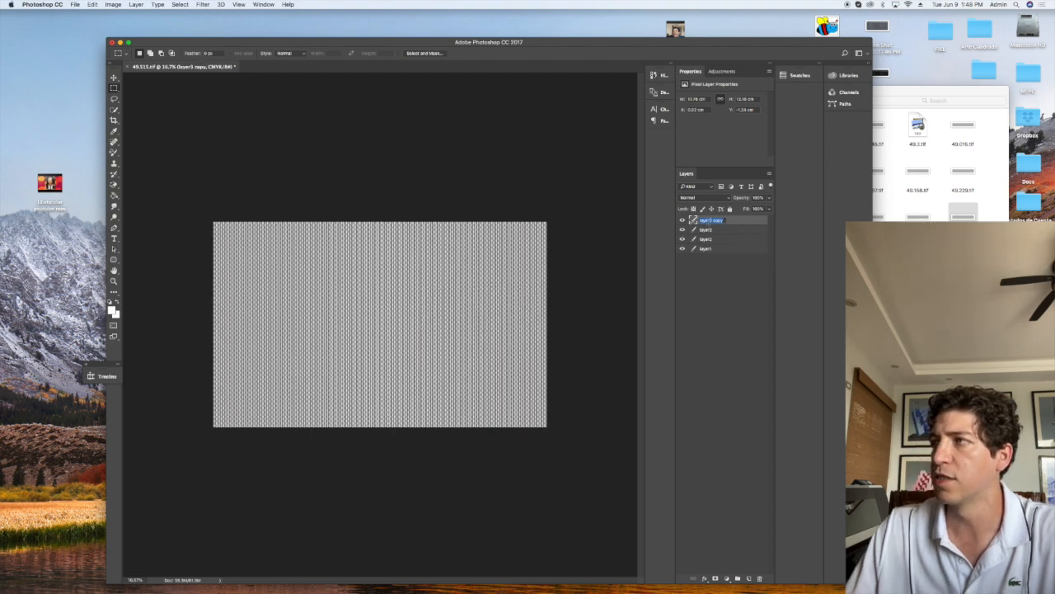
{"action": "type", "text": "guide"}
{"action": "key", "text": "Return"}
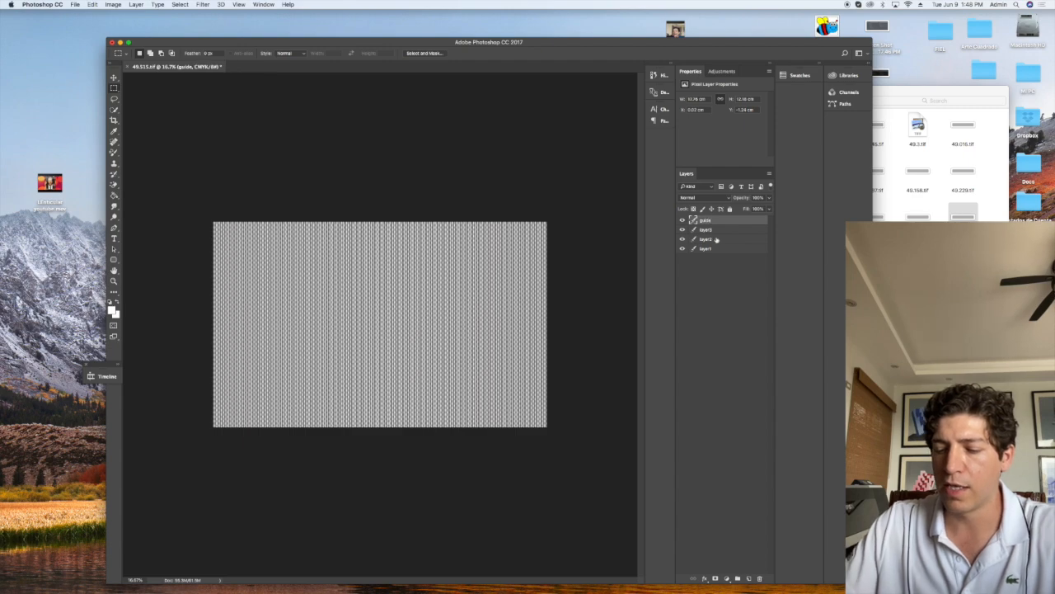
{"action": "left_click_drag", "start_coordinate": [708, 221], "coordinate": [713, 249]}
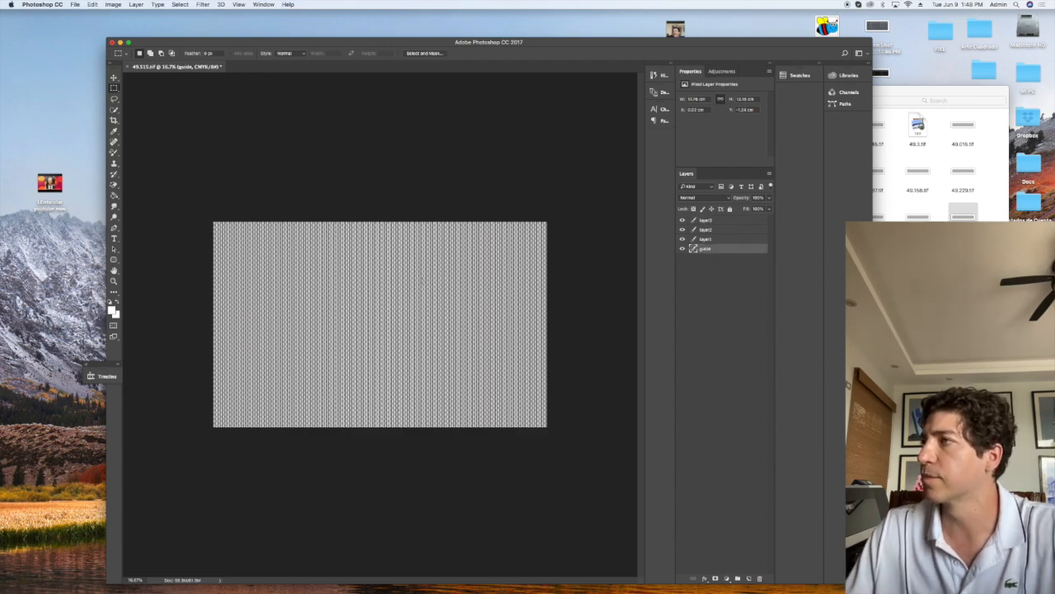
Measure the gap between two adjacent black lines at 3200% zoom with a one-pixel-high rectangular marquee
{"action": "key", "text": "super+equal"}
{"action": "key", "text": "super+equal"}
{"action": "key", "text": "super+equal"}
{"action": "key", "text": "super+equal"}
{"action": "key", "text": "super+equal"}
{"action": "key", "text": "super+equal"}
{"action": "key", "text": "super+equal"}
{"action": "key", "text": "super+equal"}
{"action": "key", "text": "super+equal"}
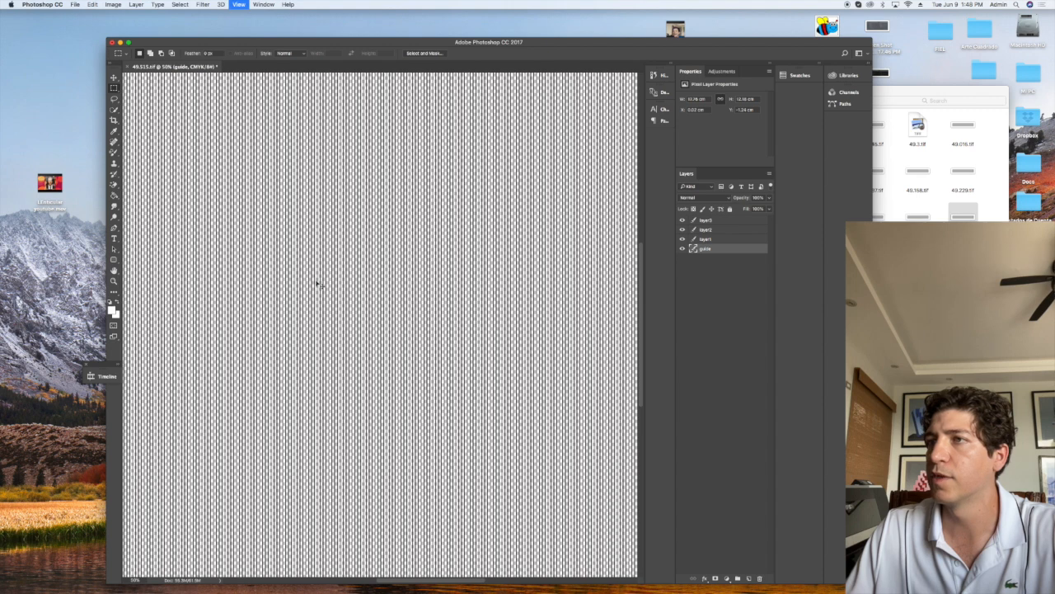
{"action": "key", "text": "super+equal"}
{"action": "key", "text": "super+equal"}
{"action": "key", "text": "super+equal"}
{"action": "key", "text": "super+equal"}
{"action": "key", "text": "super+equal"}
{"action": "key", "text": "super+equal"}
{"action": "key", "text": "super+equal"}
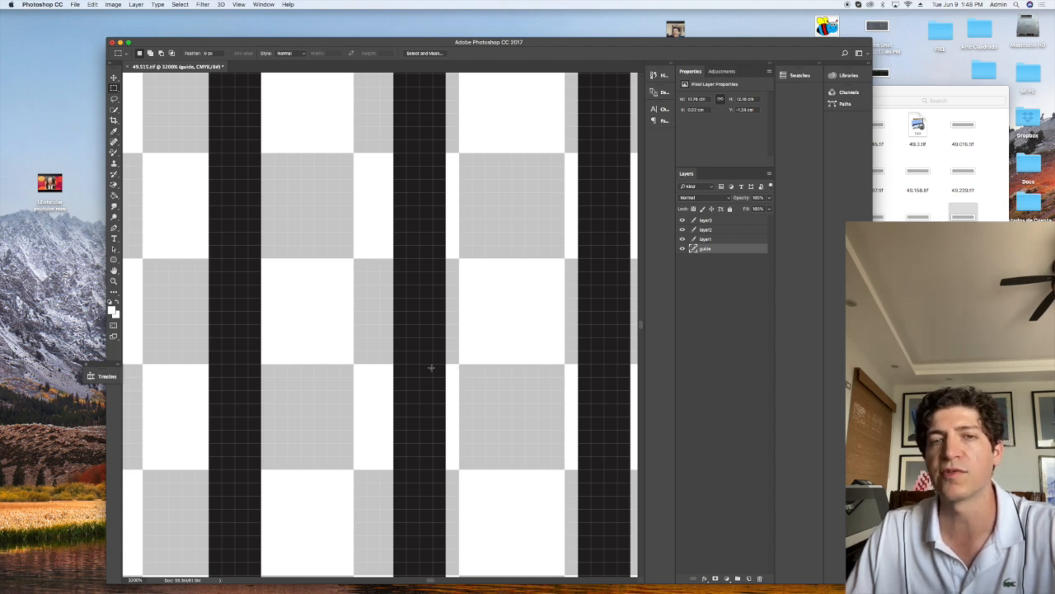
{"action": "left_click_drag", "start_coordinate": [404, 369], "coordinate": [577, 373]}
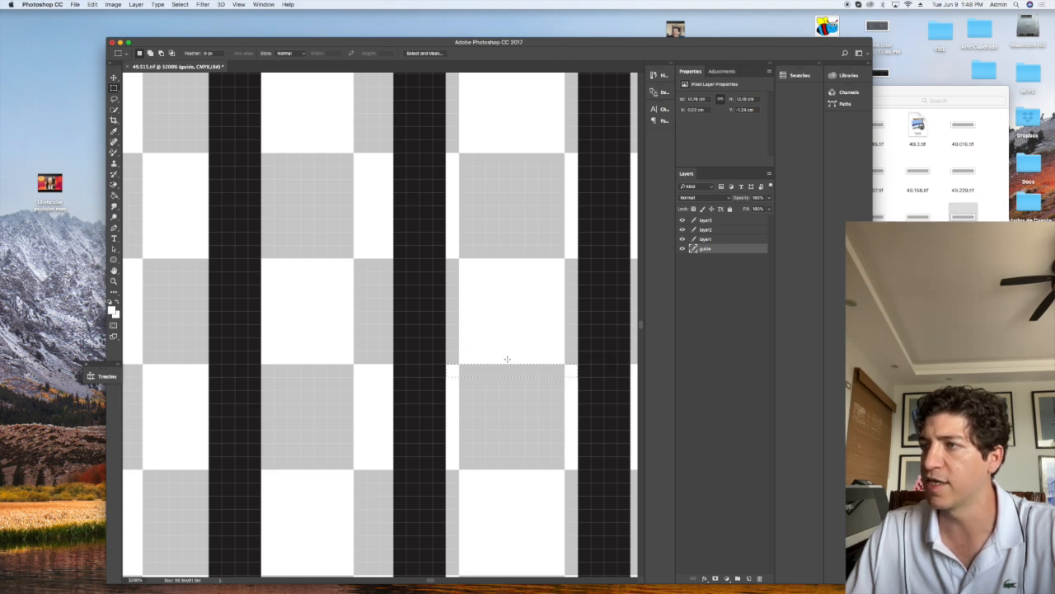
Move layer3 to the right and layer2 to the left by one line width each, flush against the lines of layer1
{"action": "left_click", "coordinate": [715, 221]}
{"action": "left_click", "coordinate": [115, 78]}
{"action": "left_click_drag", "start_coordinate": [448, 414], "coordinate": [495, 414]}
{"action": "left_click_drag", "start_coordinate": [404, 414], "coordinate": [358, 413]}
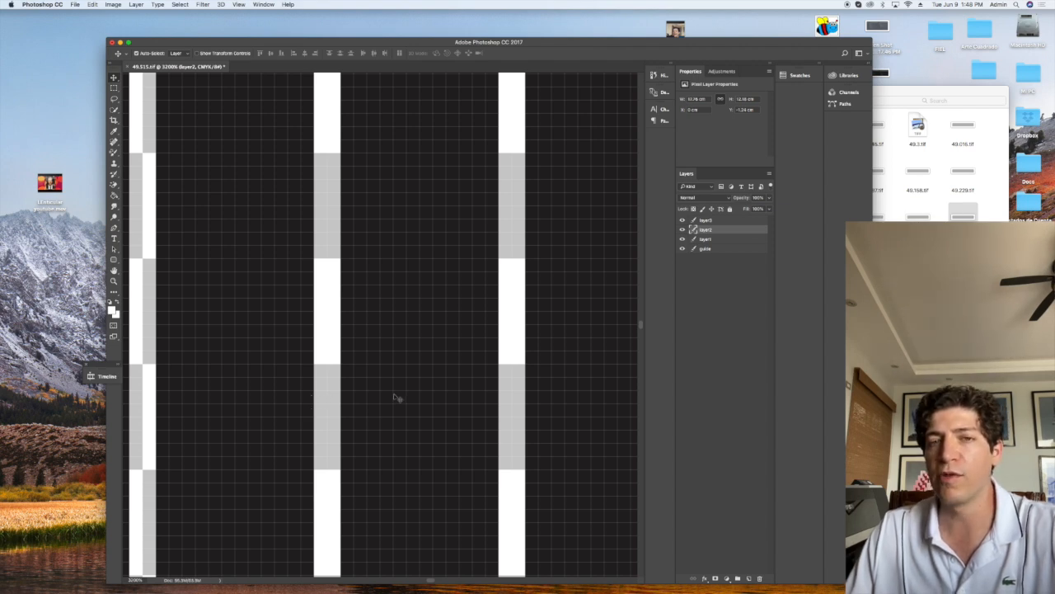
{"action": "left_click", "coordinate": [683, 226]}
{"action": "left_click", "coordinate": [683, 227]}
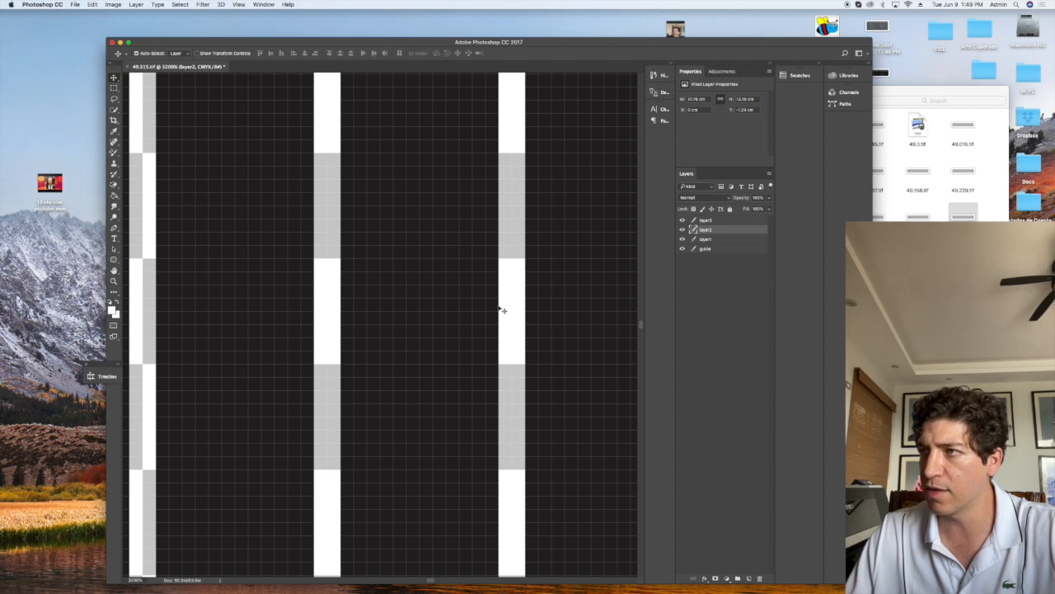
{"action": "left_click_drag", "start_coordinate": [503, 310], "coordinate": [503, 309]}
{"action": "left_click", "coordinate": [682, 221]}
{"action": "left_click", "coordinate": [682, 221]}
Duplicate layer3 and shift the copy one pixel to the right to narrow the remaining gap
{"action": "right_click", "coordinate": [706, 220]}
{"action": "left_click", "coordinate": [737, 256]}
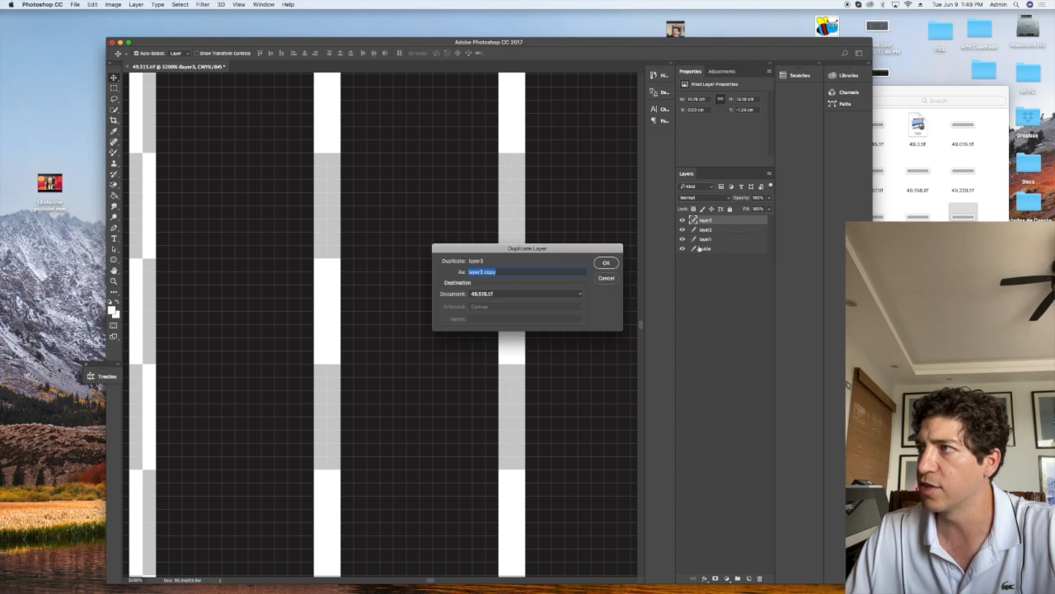
{"action": "left_click", "coordinate": [604, 264]}
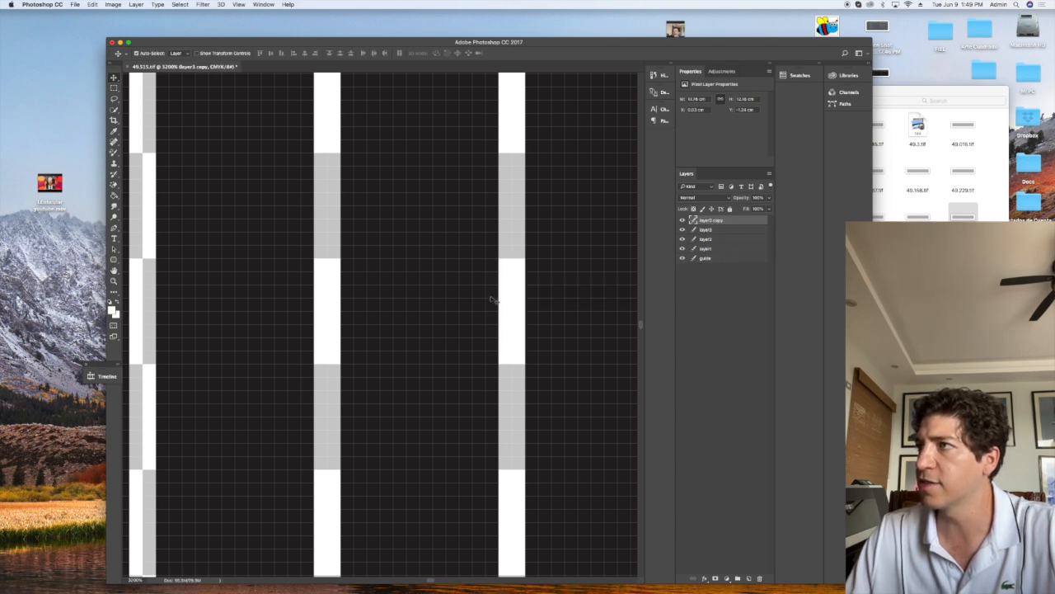
{"action": "left_click_drag", "start_coordinate": [496, 298], "coordinate": [496, 298]}
Merge the shifted copy with layer3 into a single layer
{"action": "left_click", "coordinate": [714, 229], "text": "shift"}
{"action": "right_click", "coordinate": [715, 223]}
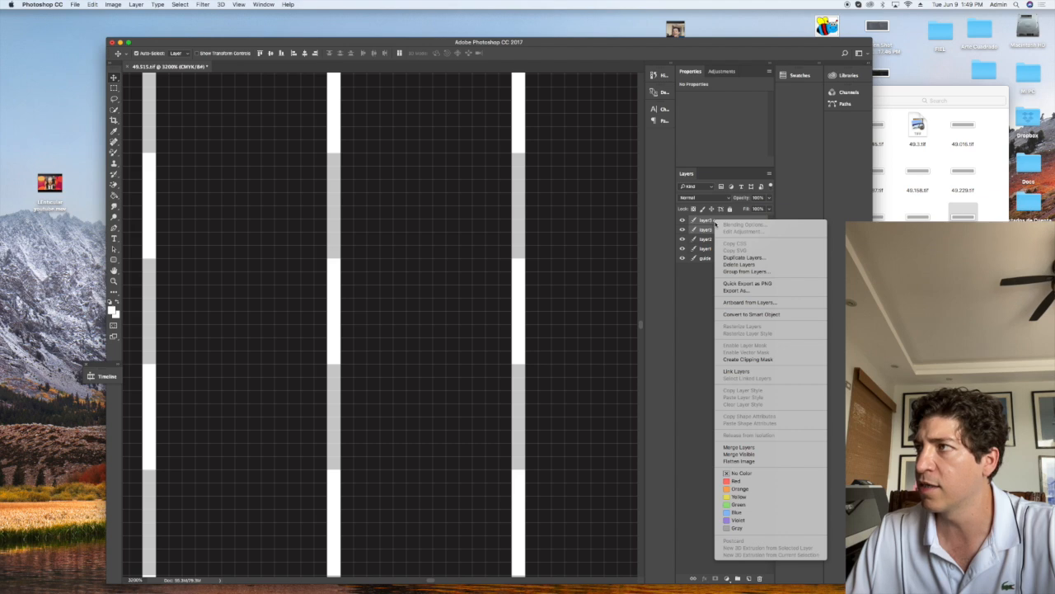
{"action": "left_click", "coordinate": [740, 447]}
{"action": "left_click_drag", "start_coordinate": [506, 324], "coordinate": [505, 324]}
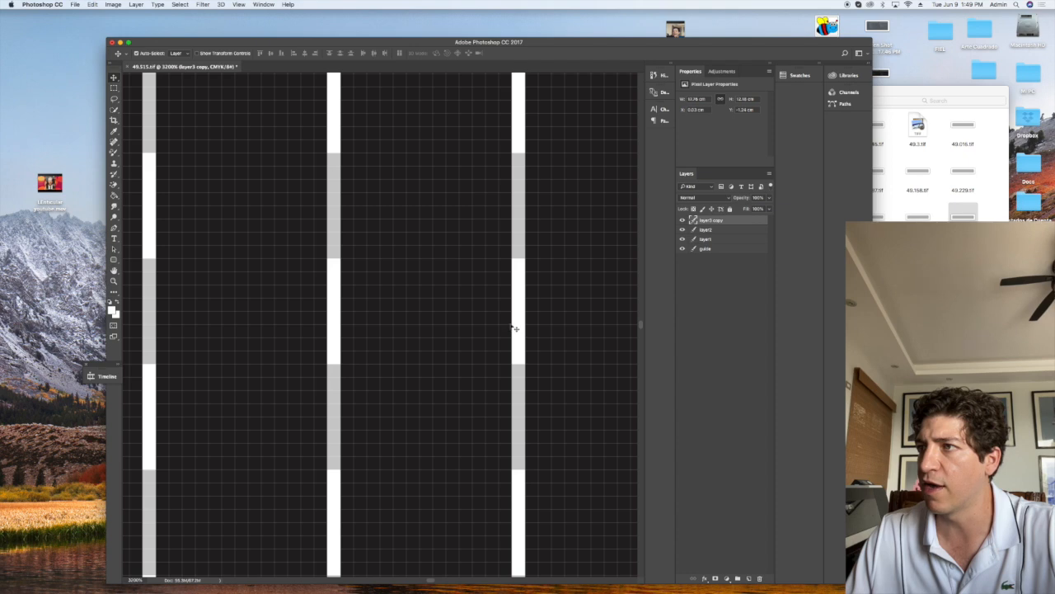
Duplicate layer2 and shift the copy one pixel to the left to close the remaining gap between the black lines
{"action": "left_click", "coordinate": [114, 87]}
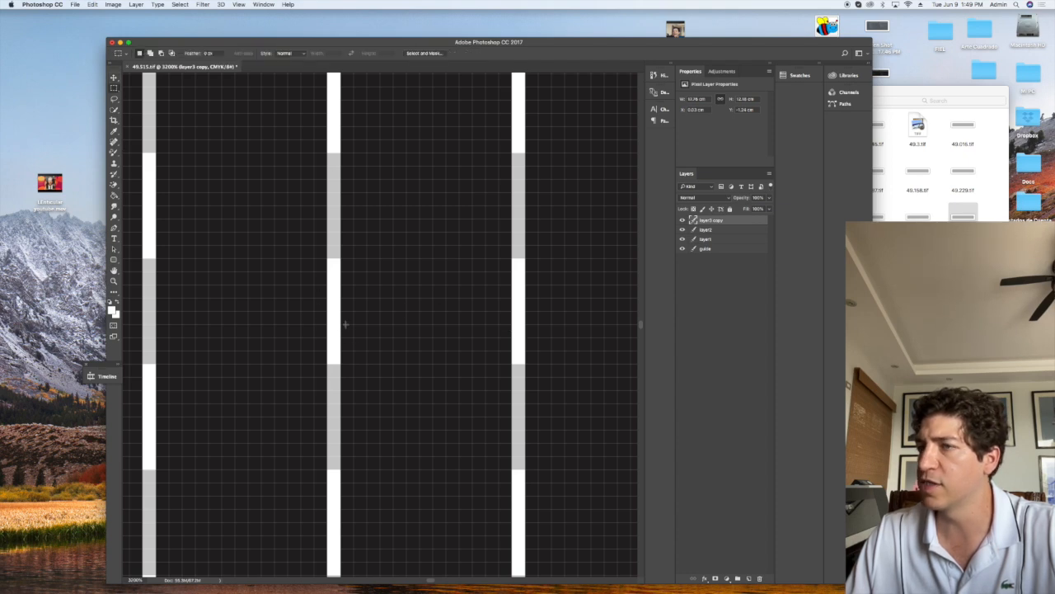
{"action": "left_click", "coordinate": [683, 239]}
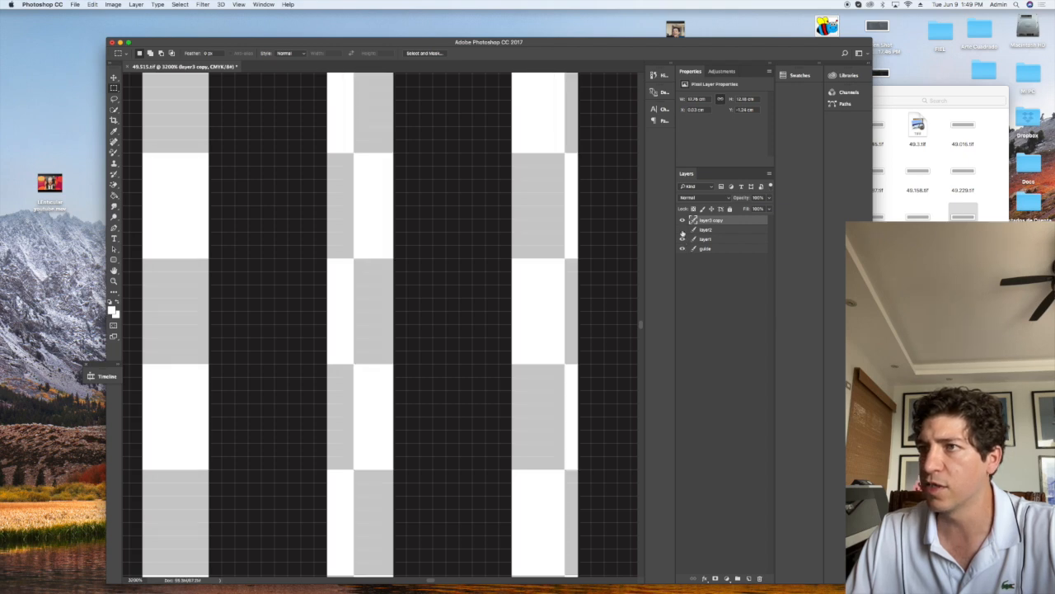
{"action": "left_click", "coordinate": [682, 234]}
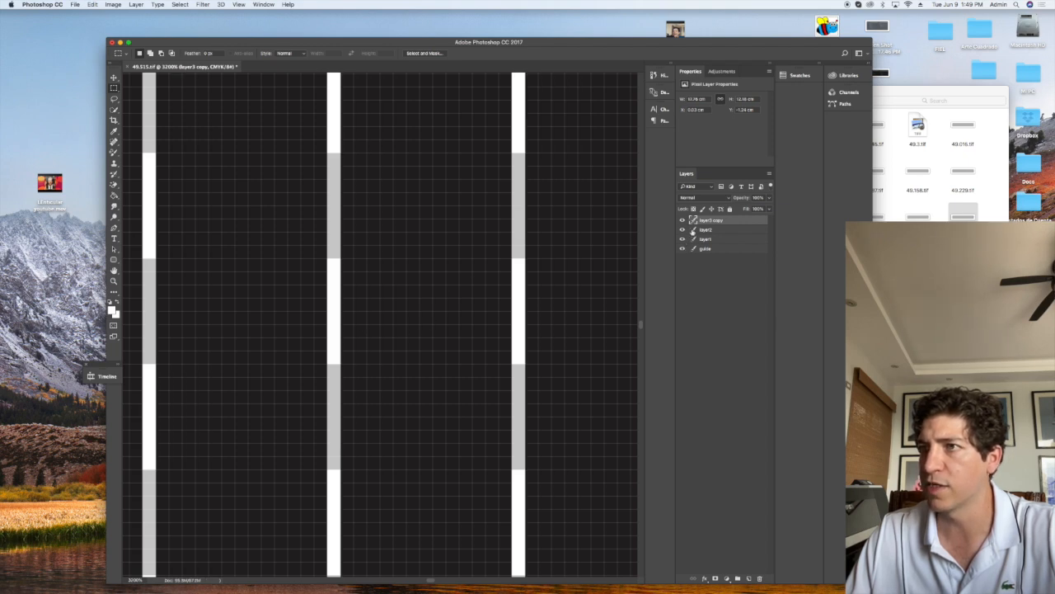
{"action": "left_click", "coordinate": [683, 230]}
{"action": "left_click", "coordinate": [683, 230]}
{"action": "right_click", "coordinate": [706, 229]}
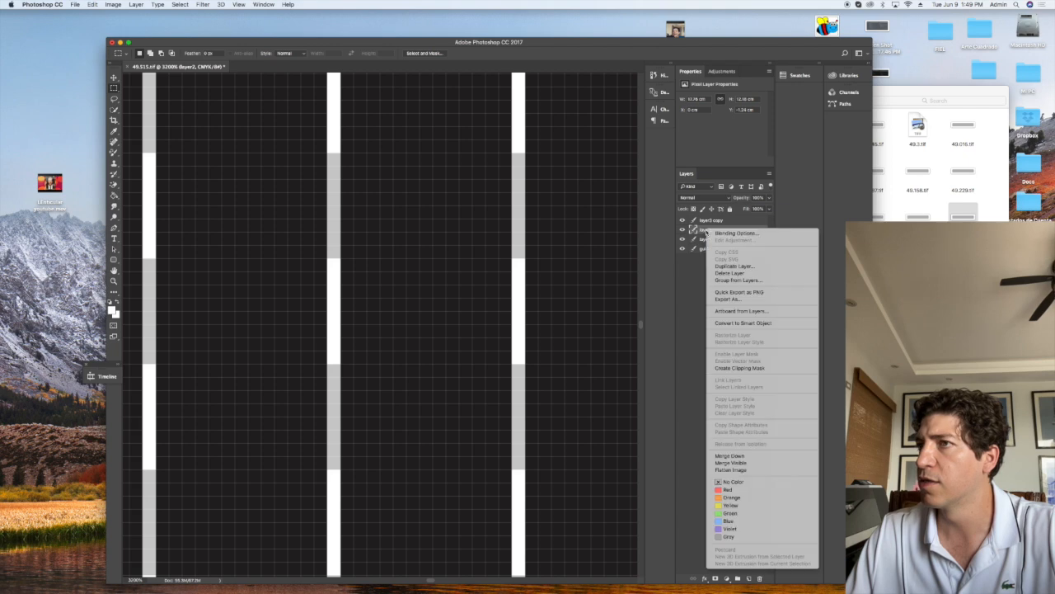
{"action": "left_click", "coordinate": [735, 267]}
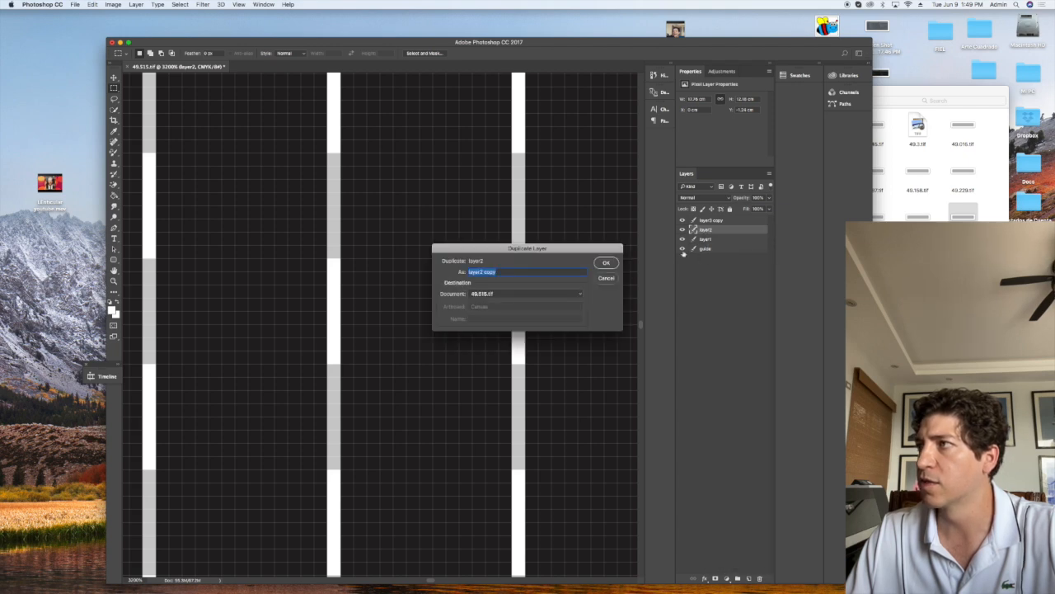
{"action": "left_click", "coordinate": [617, 262]}
{"action": "left_click", "coordinate": [113, 77]}
{"action": "left_click_drag", "start_coordinate": [350, 296], "coordinate": [346, 294]}
Merge layer2 and its shifted copy into a single layer
{"action": "left_click", "coordinate": [712, 240]}
{"action": "left_click", "coordinate": [715, 231]}
{"action": "left_click", "coordinate": [713, 239], "text": "shift"}
{"action": "left_click", "coordinate": [714, 231]}
{"action": "left_click_drag", "start_coordinate": [712, 231], "coordinate": [713, 242]}
{"action": "double_click", "coordinate": [711, 231]}
{"action": "left_click", "coordinate": [721, 240]}
{"action": "left_click", "coordinate": [719, 231], "text": "shift"}
{"action": "right_click", "coordinate": [718, 230]}
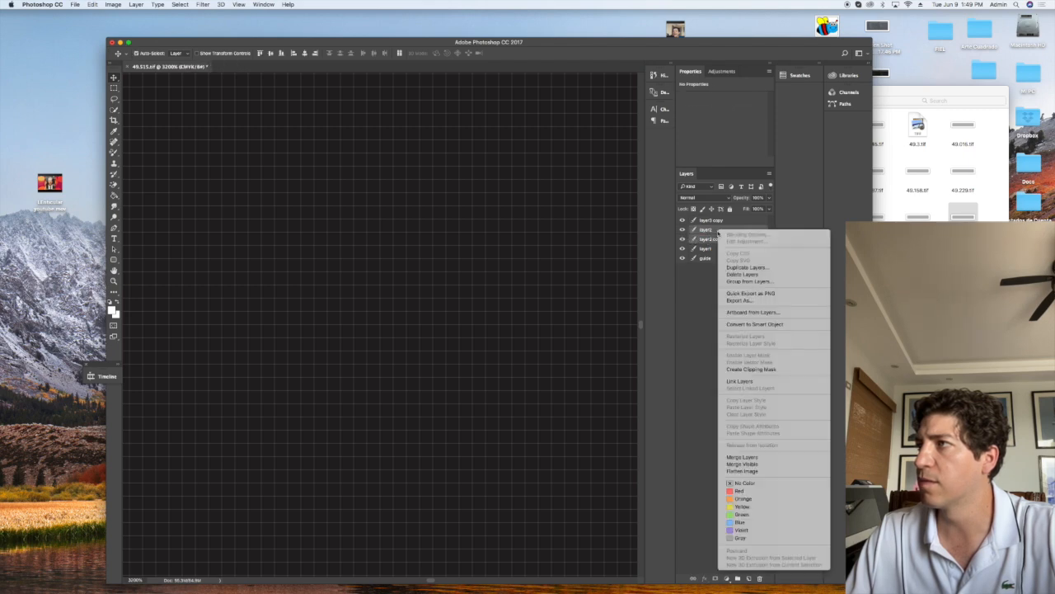
{"action": "left_click", "coordinate": [744, 457]}
Rename the layer3 copy layer as layer3
{"action": "double_click", "coordinate": [712, 220]}
{"action": "type", "text": "liyer3"}
{"action": "key", "text": "Return"}
Hide the guide layer and check the line patterns of layer1, layer2 and layer3 individually and combined
{"action": "left_click", "coordinate": [682, 239], "text": "alt"}
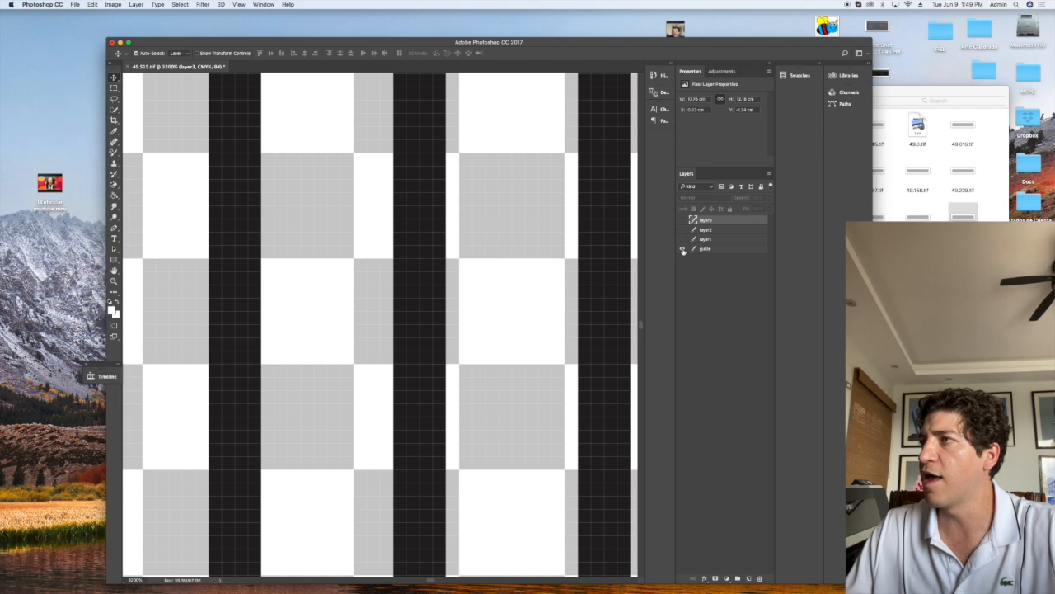
{"action": "left_click", "coordinate": [682, 250], "text": "alt"}
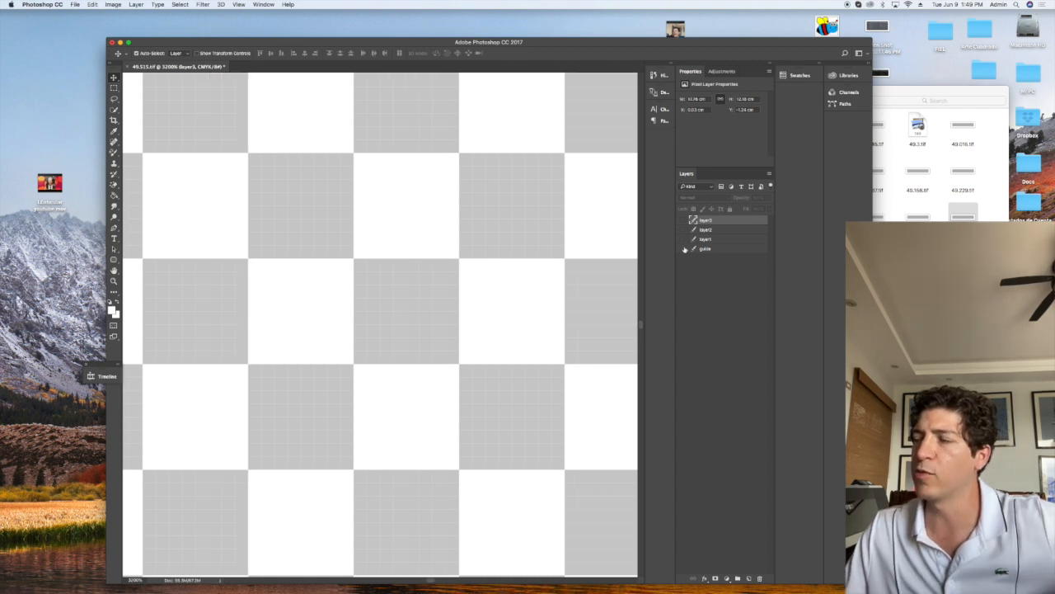
{"action": "left_click", "coordinate": [683, 240]}
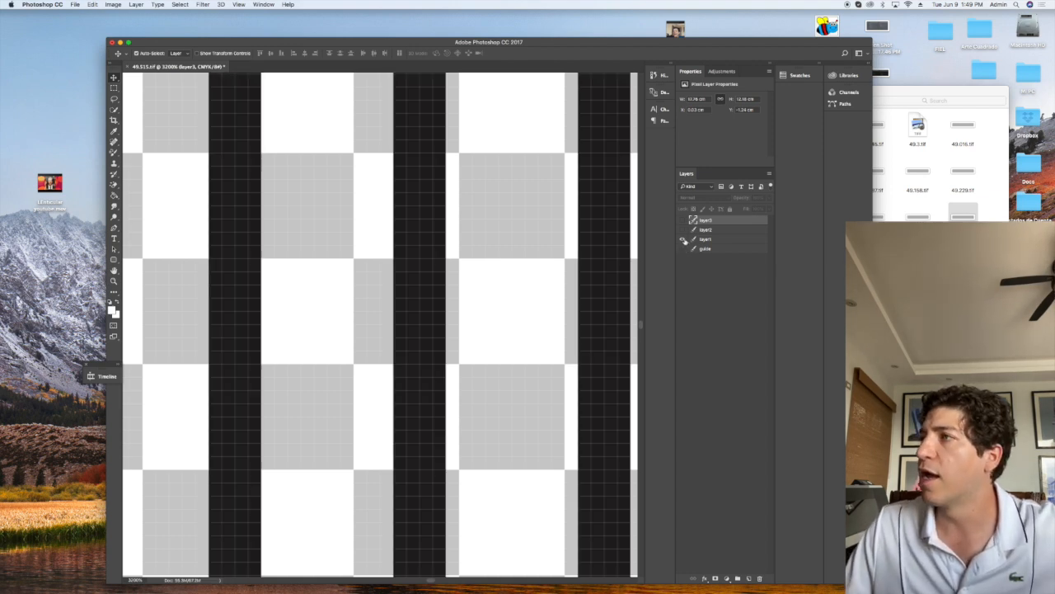
{"action": "left_click", "coordinate": [683, 240]}
{"action": "left_click", "coordinate": [683, 230]}
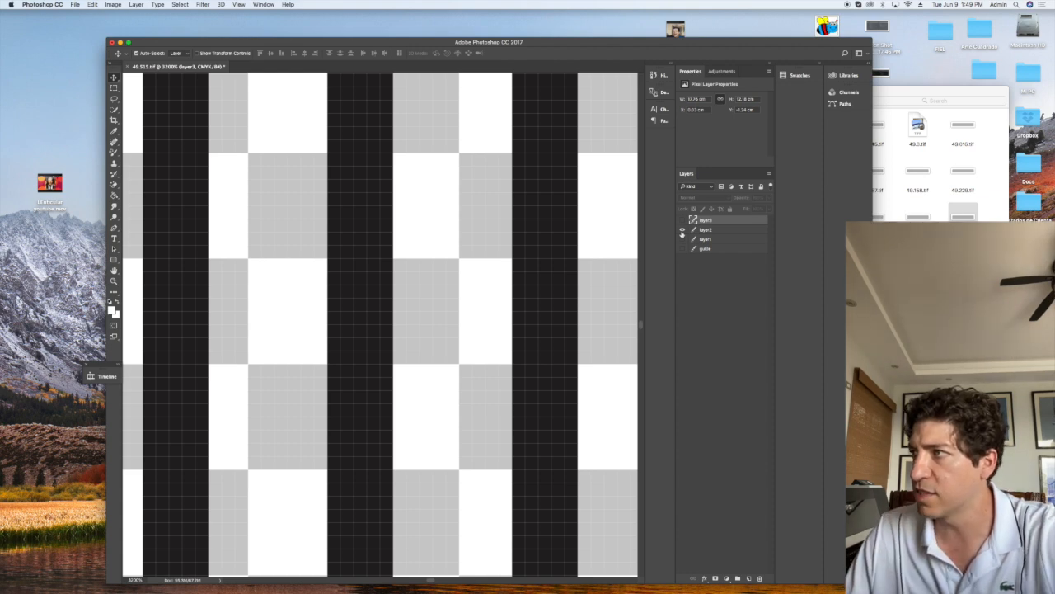
{"action": "left_click", "coordinate": [683, 230]}
{"action": "left_click", "coordinate": [683, 221]}
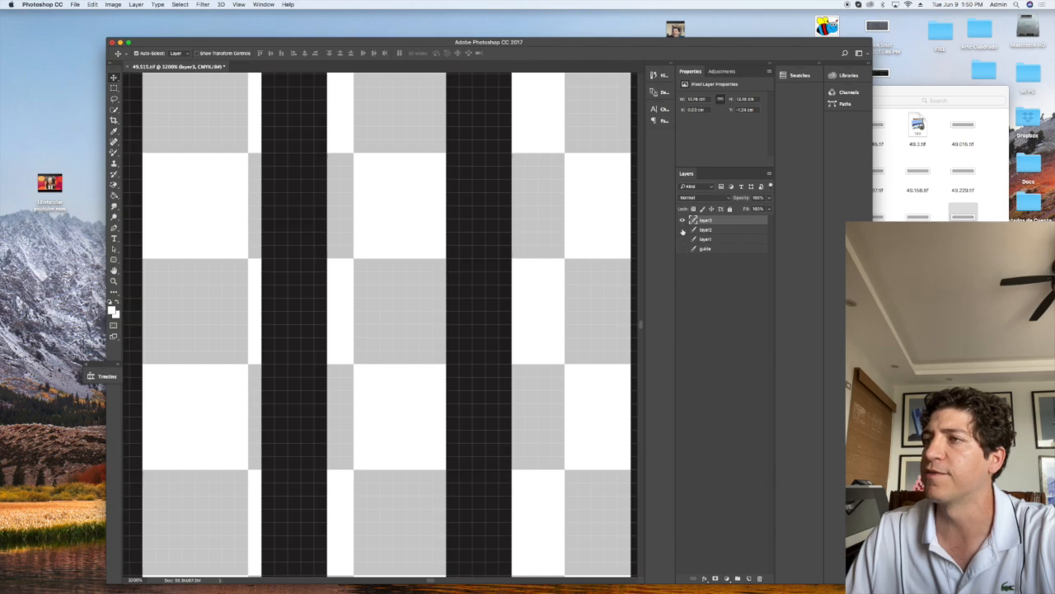
{"action": "left_click", "coordinate": [683, 230]}
{"action": "left_click", "coordinate": [683, 239]}
{"action": "key", "text": "super+minus"}
{"action": "key", "text": "super+minus"}
{"action": "key", "text": "super+minus"}
{"action": "key", "text": "super+minus"}
{"action": "key", "text": "super+minus"}
{"action": "key", "text": "super+minus"}
{"action": "key", "text": "super+minus"}
{"action": "key", "text": "super+minus"}
{"action": "key", "text": "super+minus"}
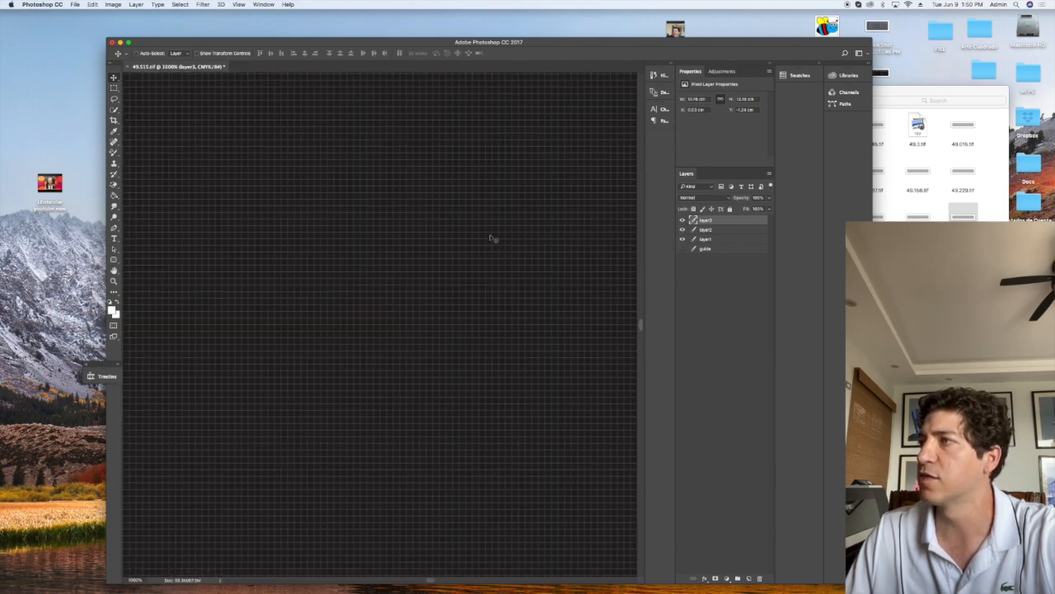
{"action": "key", "text": "super+minus"}
{"action": "key", "text": "super+minus"}
{"action": "key", "text": "super+minus"}
{"action": "key", "text": "super+minus"}
{"action": "key", "text": "super+minus"}
{"action": "key", "text": "super+minus"}
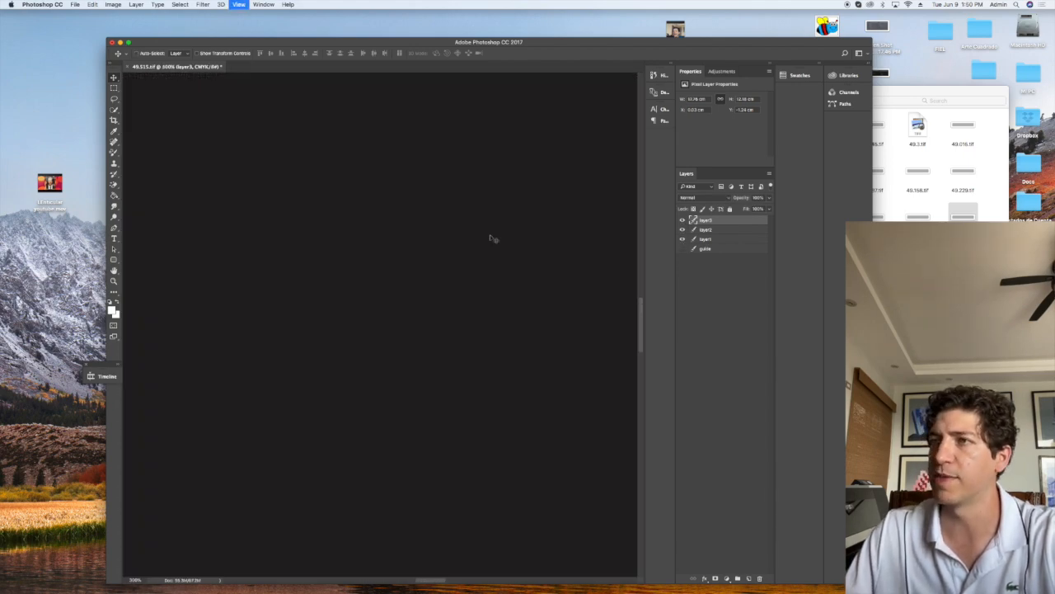
{"action": "key", "text": "super+minus"}
{"action": "key", "text": "super+minus"}
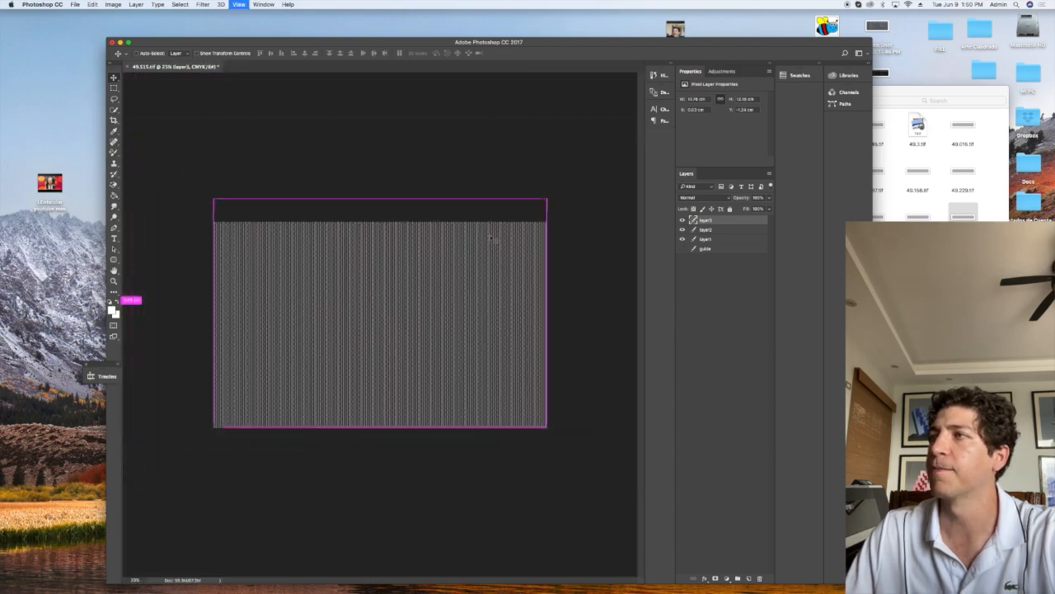
Close the Finder window and place the bee1, bee2 and bee3 images from the desktop into the line pattern document
{"action": "left_click", "coordinate": [897, 92]}
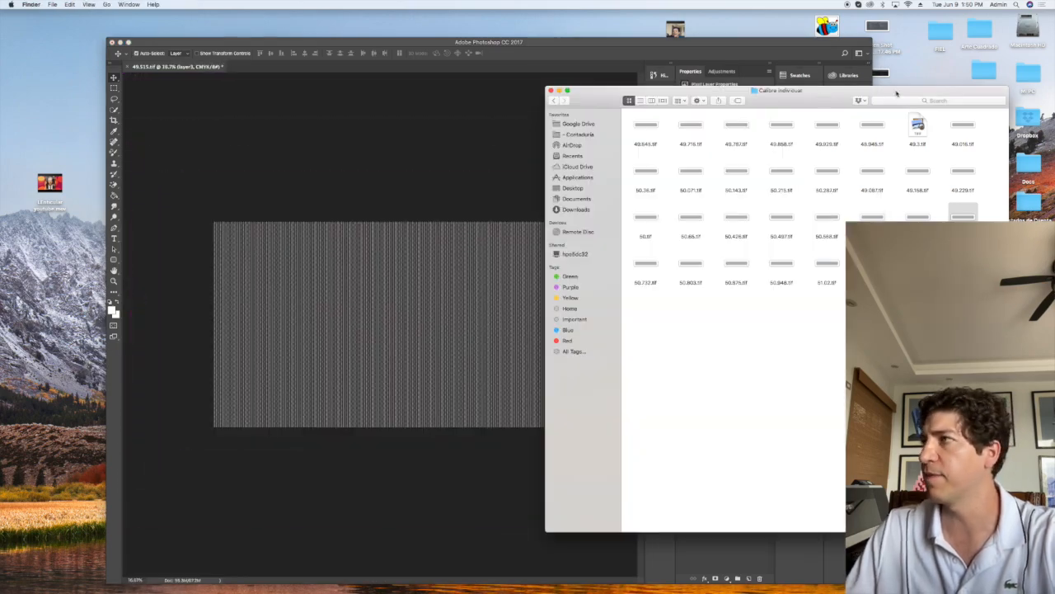
{"action": "left_click", "coordinate": [551, 91]}
{"action": "key", "text": "F11"}
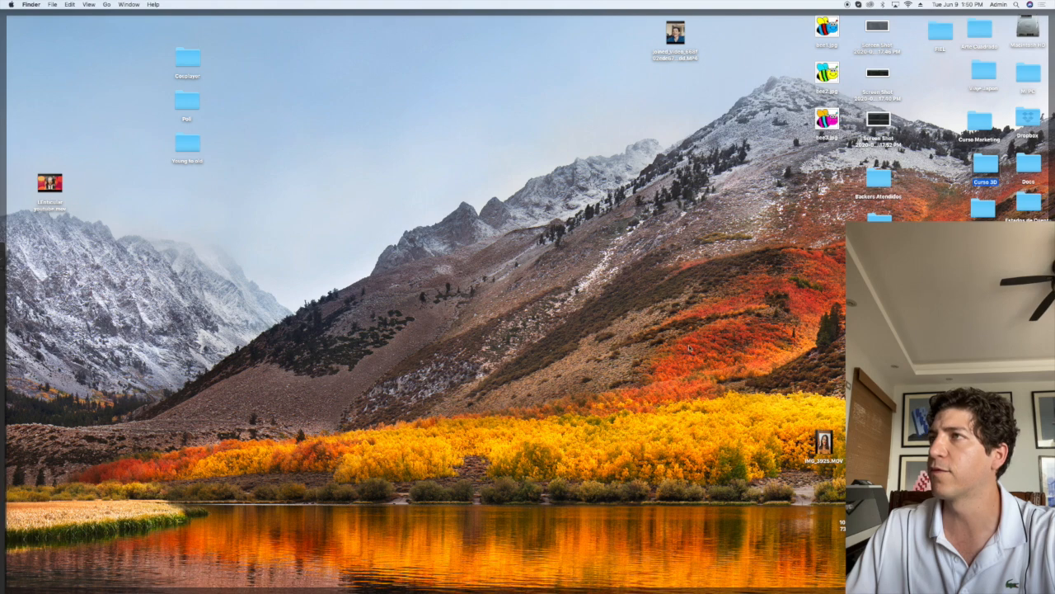
{"action": "left_click_drag", "start_coordinate": [826, 31], "coordinate": [432, 254]}
{"action": "key", "text": "Return"}
{"action": "key", "text": "F11"}
{"action": "left_click_drag", "start_coordinate": [827, 76], "coordinate": [376, 355]}
{"action": "key", "text": "Return"}
{"action": "key", "text": "F11"}
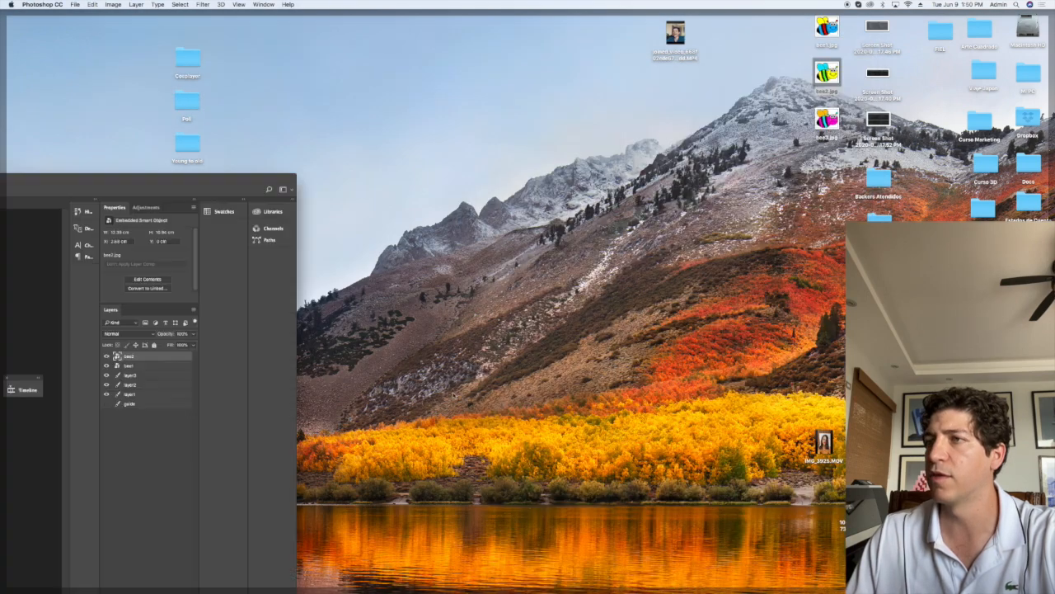
{"action": "left_click_drag", "start_coordinate": [827, 76], "coordinate": [494, 317]}
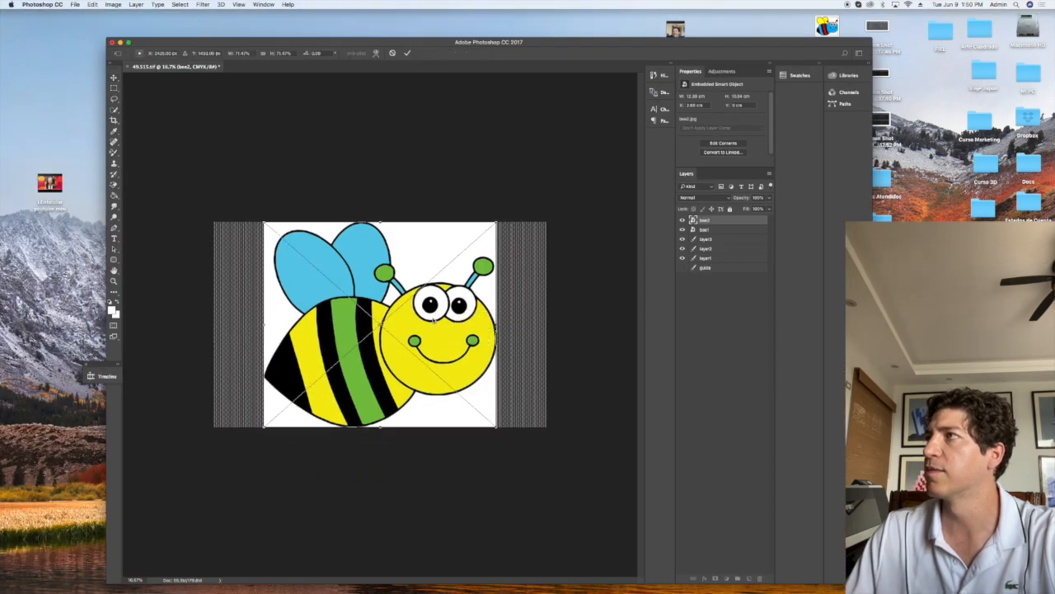
{"action": "key", "text": "Return"}
Stack bee2 above layer3, bee3 above layer2 and bee1 above layer1, and clip each image to the line layer beneath it
{"action": "left_click_drag", "start_coordinate": [709, 223], "coordinate": [730, 269]}
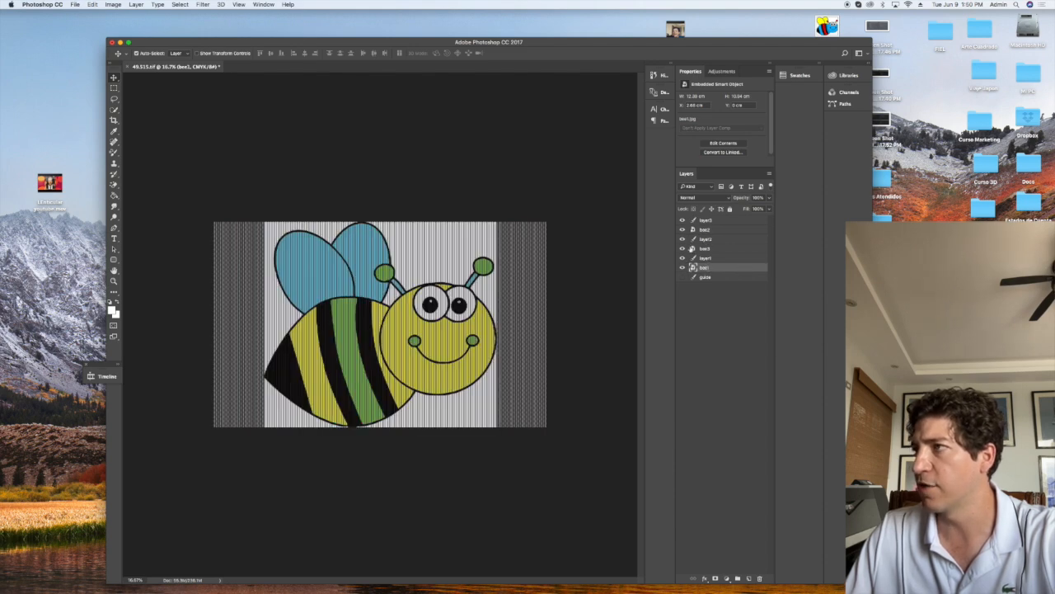
{"action": "left_click_drag", "start_coordinate": [683, 221], "coordinate": [683, 282]}
{"action": "left_click", "coordinate": [682, 268]}
{"action": "left_click", "coordinate": [682, 248]}
{"action": "left_click", "coordinate": [682, 230]}
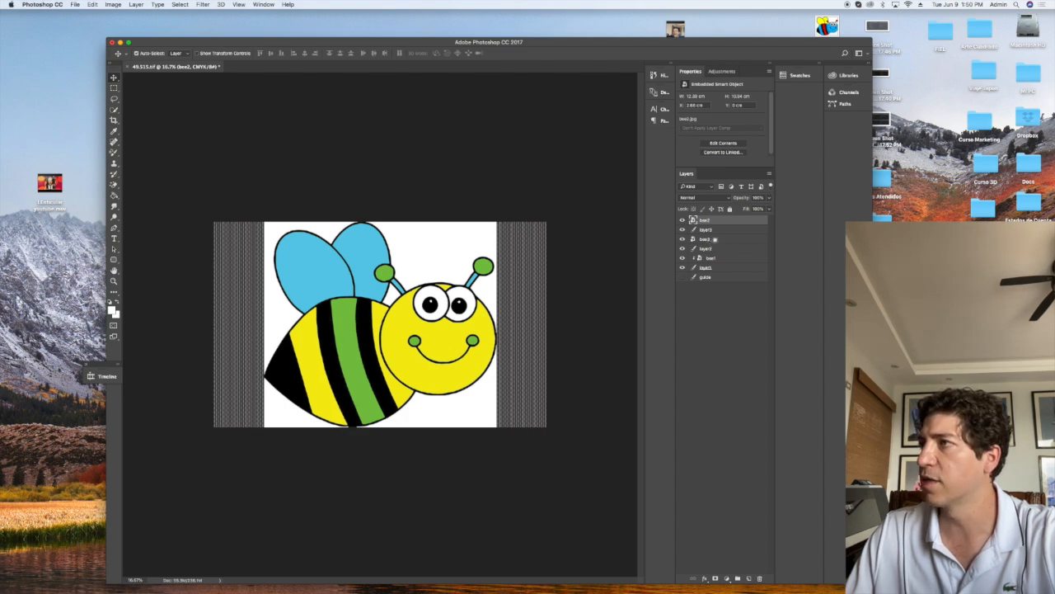
{"action": "key", "text": "alt+super+g"}
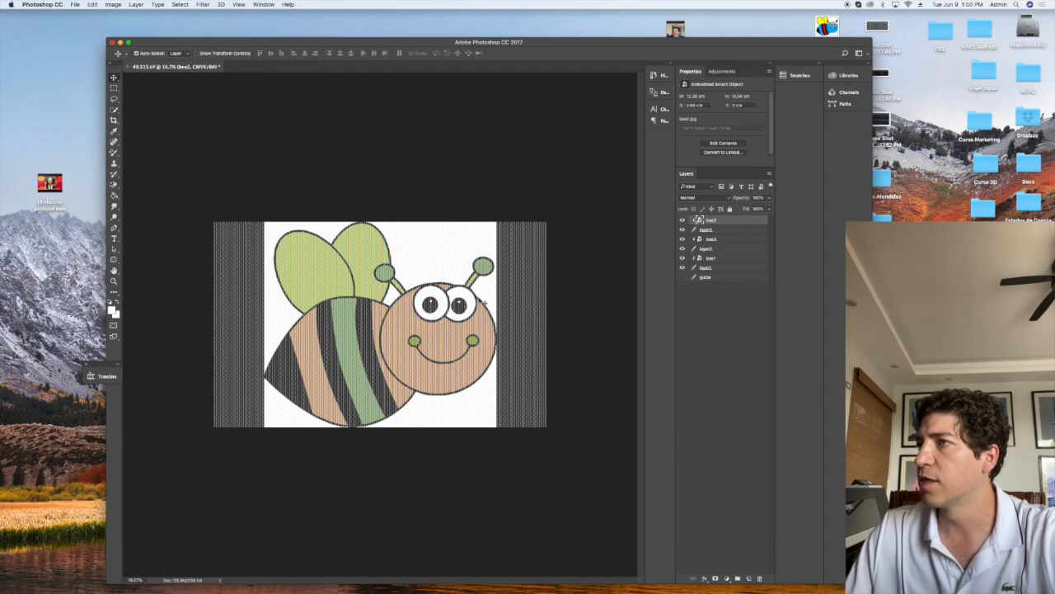
Examine the interlaced color stripes of the bee at up to 3200% zoom and across the whole image
{"action": "key", "text": "super+plus"}
{"action": "key", "text": "super+plus"}
{"action": "key", "text": "super+plus"}
{"action": "key", "text": "super+plus"}
{"action": "key", "text": "super+plus"}
{"action": "key", "text": "super+plus"}
{"action": "key", "text": "super+plus"}
{"action": "key", "text": "super+plus"}
{"action": "key", "text": "super+plus"}
{"action": "key", "text": "super+plus"}
{"action": "key", "text": "super+plus"}
{"action": "key", "text": "super+plus"}
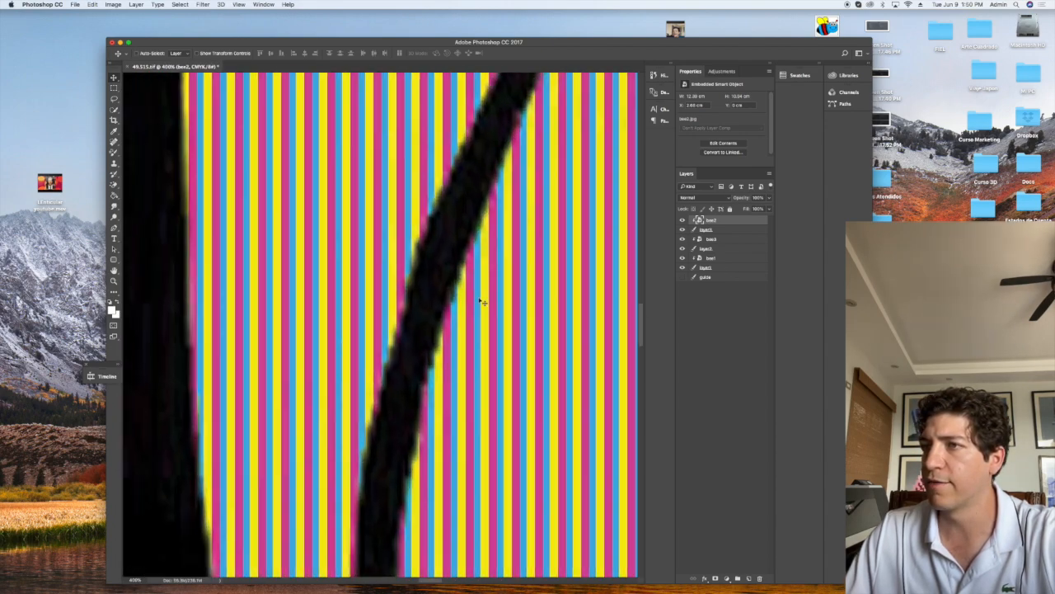
{"action": "key", "text": "super+plus"}
{"action": "key", "text": "super+plus"}
{"action": "key", "text": "super+plus"}
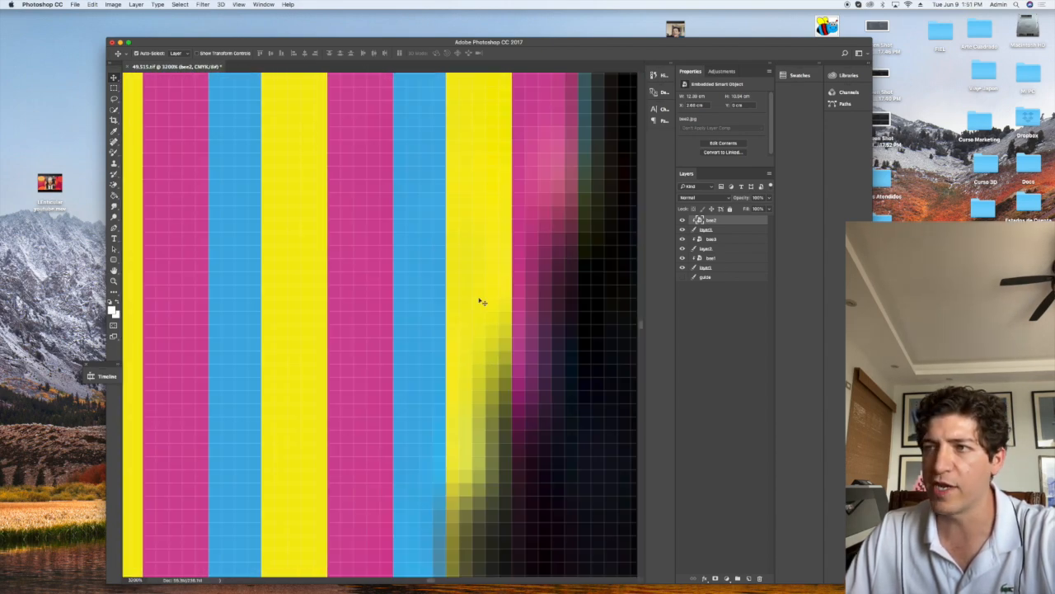
{"action": "key", "text": "super+minus"}
{"action": "key", "text": "super+minus"}
{"action": "key", "text": "super+minus"}
{"action": "key", "text": "super+minus"}
{"action": "key", "text": "super+minus"}
{"action": "key", "text": "super+minus"}
{"action": "key", "text": "super+minus"}
{"action": "key", "text": "super+minus"}
{"action": "key", "text": "super+minus"}
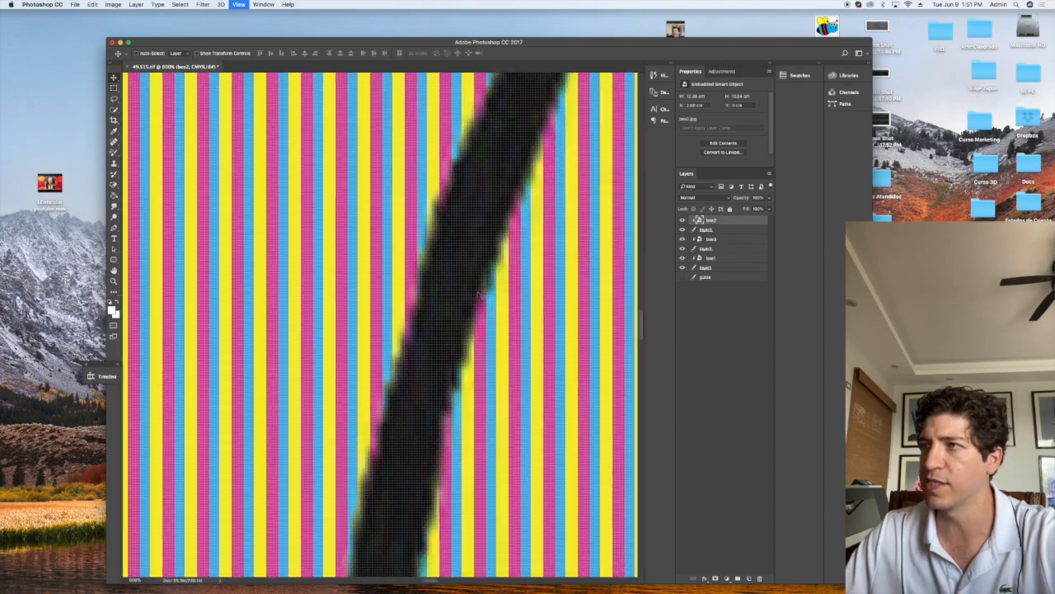
{"action": "key", "text": "super+minus"}
{"action": "key", "text": "super+minus"}
{"action": "key", "text": "super+minus"}
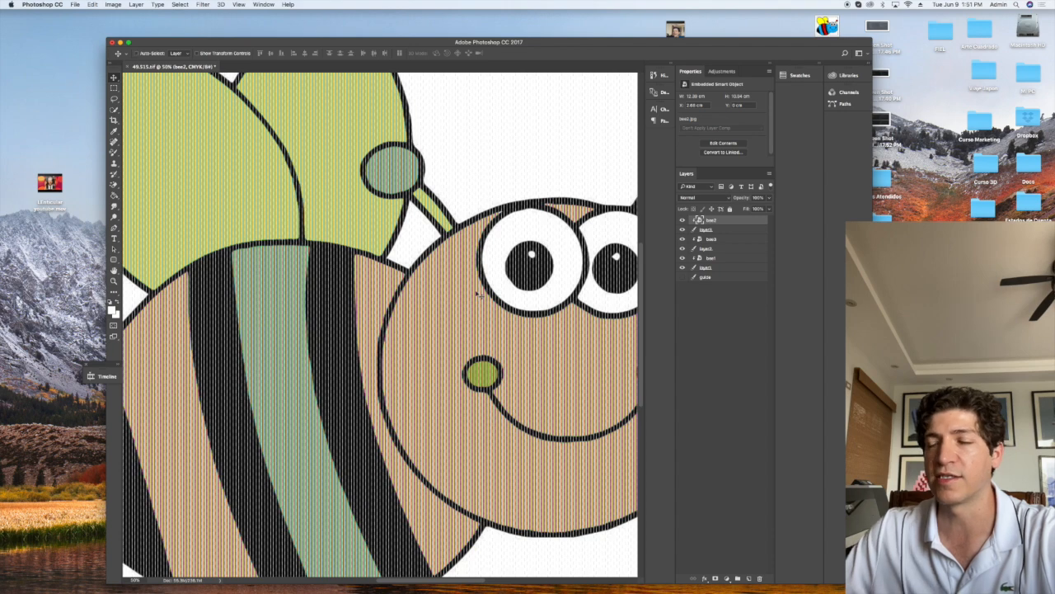
{"action": "key", "text": "super+minus"}
{"action": "key", "text": "super+minus"}
{"action": "key", "text": "super+minus"}
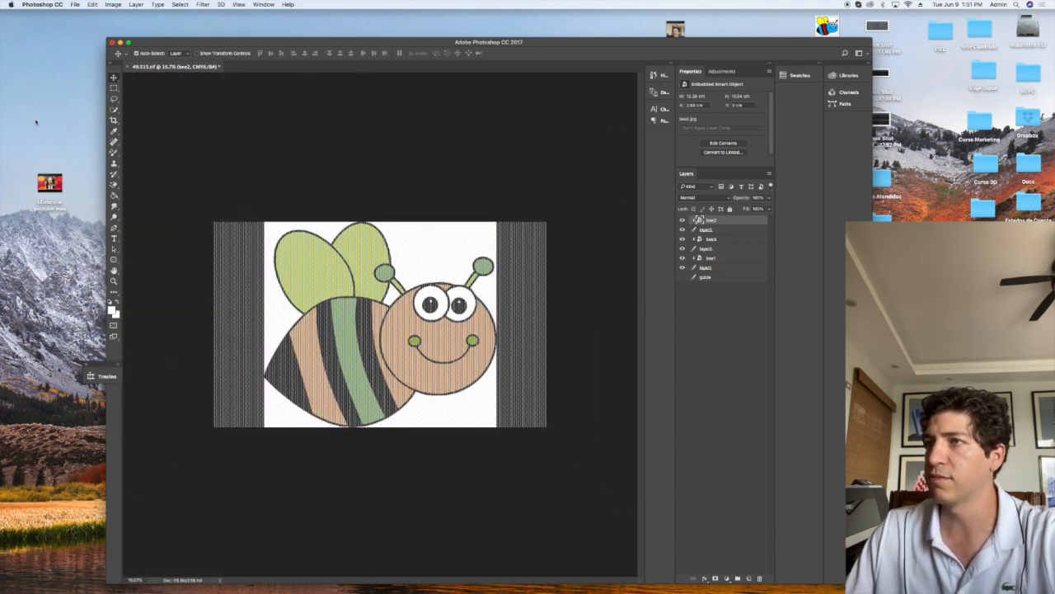
Marquee-select the striped margin to the left of the bee, and merge bee2 with its line layer
{"action": "left_click", "coordinate": [114, 87]}
{"action": "left_click_drag", "start_coordinate": [201, 207], "coordinate": [264, 478]}
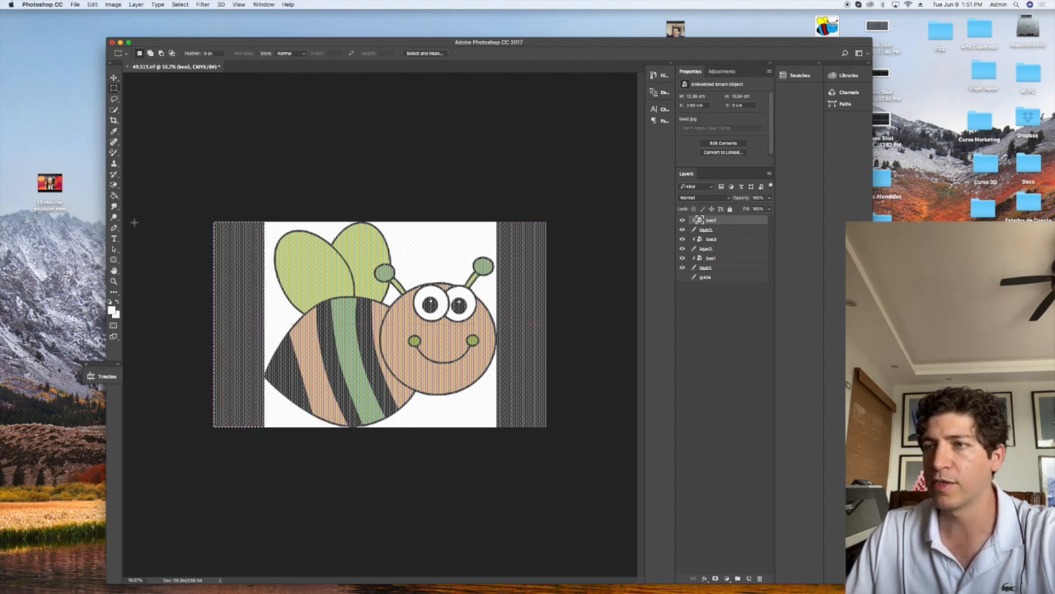
{"action": "left_click", "coordinate": [708, 229], "text": "shift"}
{"action": "right_click", "coordinate": [726, 221]}
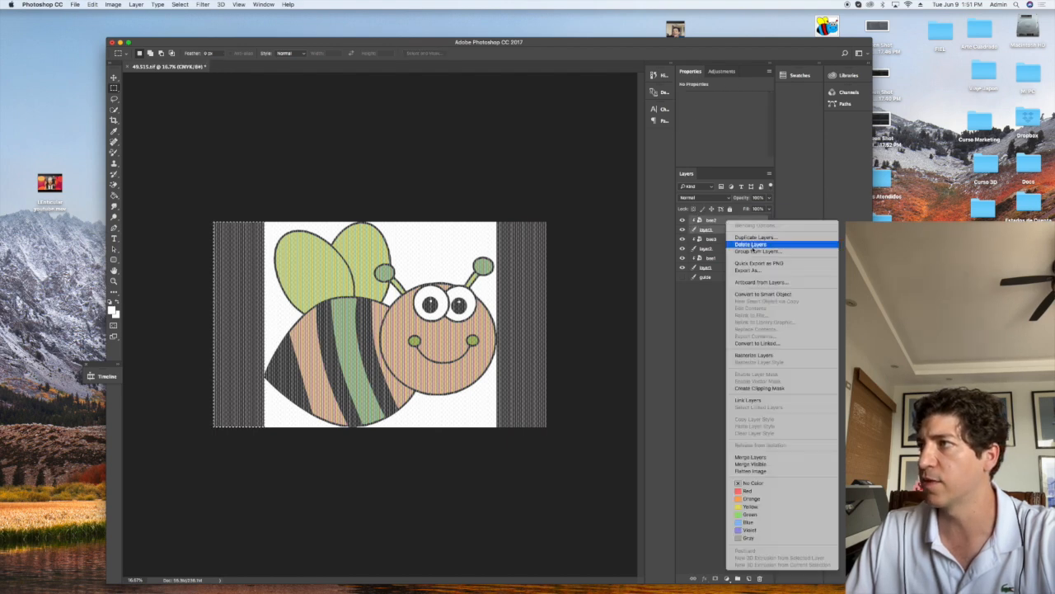
{"action": "left_click", "coordinate": [750, 457]}
Merge bee3 and bee1 each with the line layer it is clipped to
{"action": "left_click", "coordinate": [715, 231]}
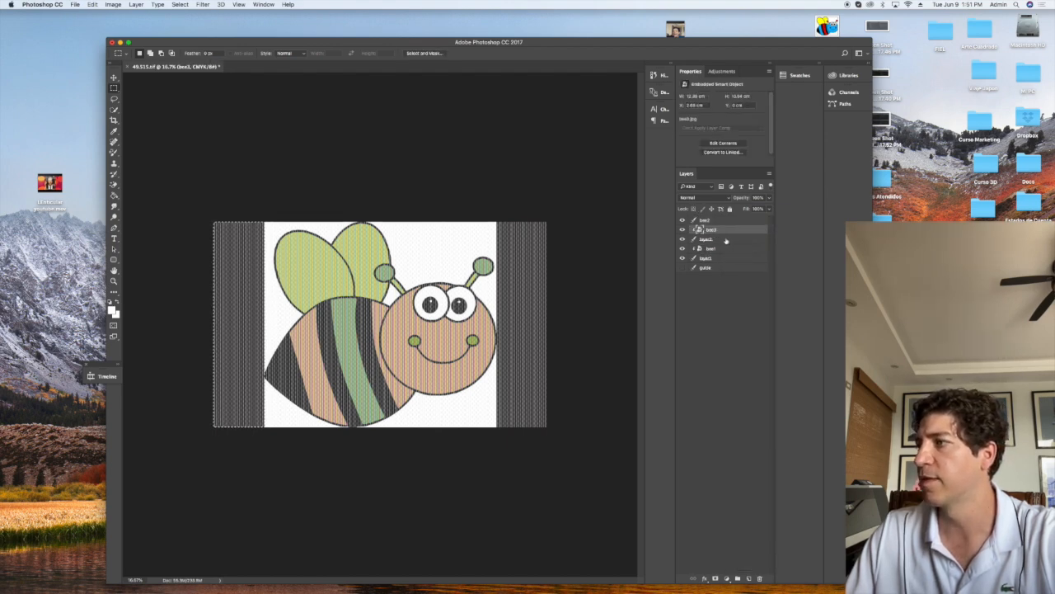
{"action": "left_click", "coordinate": [724, 239], "text": "shift"}
{"action": "right_click", "coordinate": [722, 233]}
{"action": "left_click", "coordinate": [726, 466]}
{"action": "left_click", "coordinate": [715, 239]}
{"action": "left_click", "coordinate": [723, 251], "text": "shift"}
{"action": "right_click", "coordinate": [719, 239]}
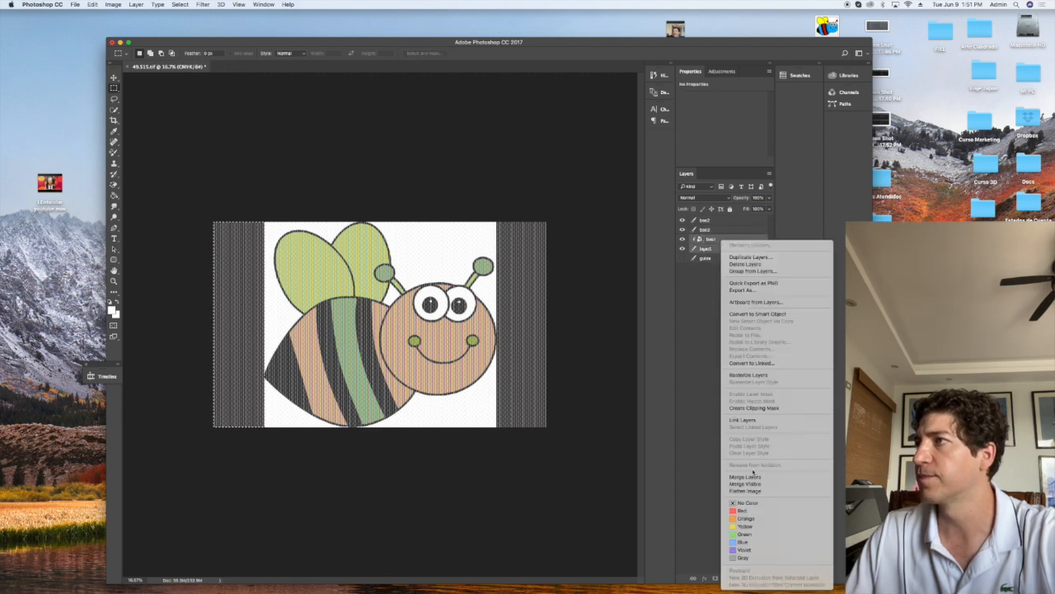
{"action": "left_click", "coordinate": [751, 476]}
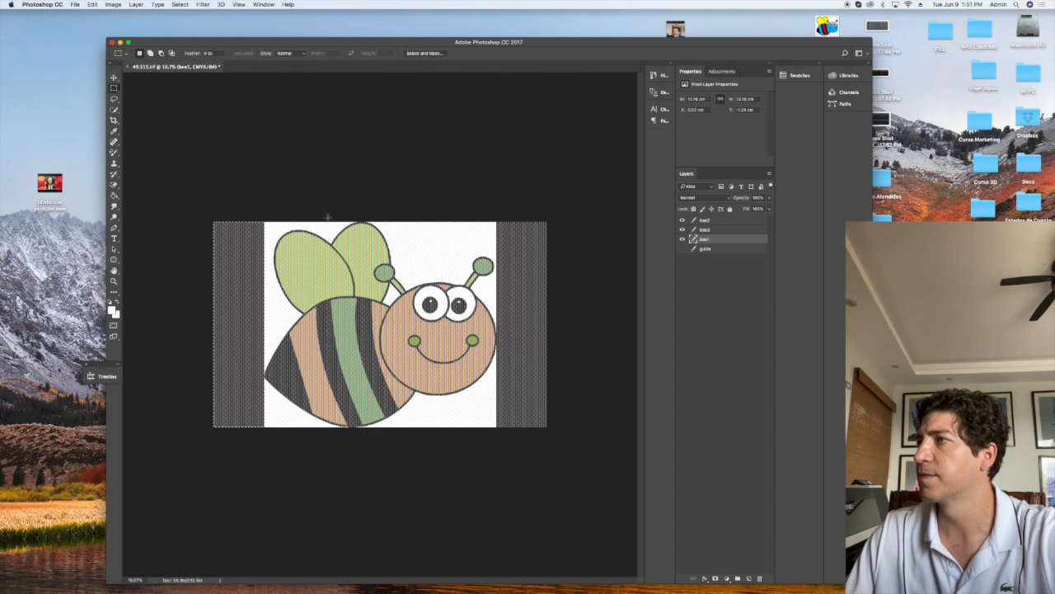
Erase part of the bee1 lines inside the selected margin left of the bee, and enlarge the eraser brush
{"action": "mouse_move", "coordinate": [213, 221]}
{"action": "left_mouse_down"}
{"action": "mouse_move", "coordinate": [214, 347]}
{"action": "mouse_move", "coordinate": [238, 433]}
{"action": "mouse_move", "coordinate": [263, 466]}
{"action": "left_mouse_up"}
{"action": "left_click", "coordinate": [114, 184]}
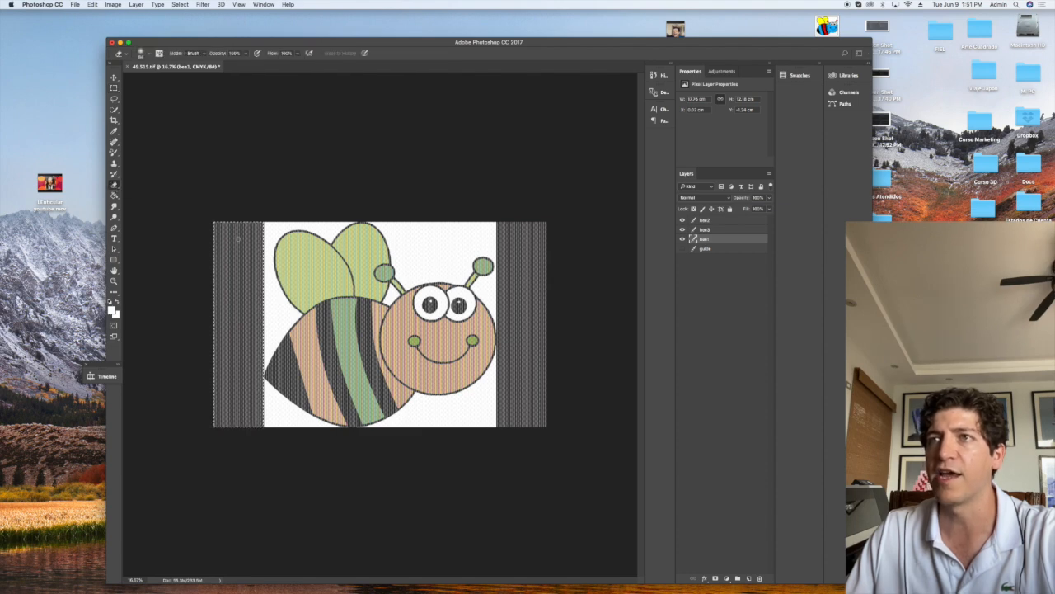
{"action": "right_click", "coordinate": [243, 238]}
{"action": "left_click_drag", "start_coordinate": [300, 255], "coordinate": [331, 256]}
{"action": "left_click_drag", "start_coordinate": [253, 224], "coordinate": [229, 226]}
{"action": "right_click", "coordinate": [278, 256]}
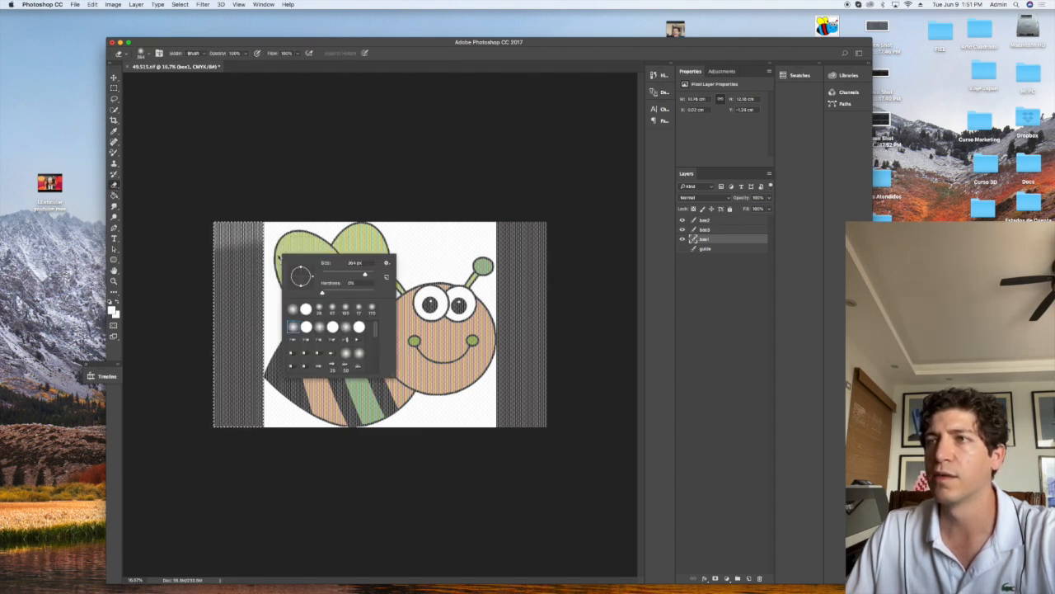
{"action": "left_click_drag", "start_coordinate": [364, 275], "coordinate": [371, 275]}
{"action": "left_click", "coordinate": [746, 241]}
{"action": "left_click_drag", "start_coordinate": [710, 239], "coordinate": [715, 230]}
{"action": "left_click", "coordinate": [717, 243], "text": "alt"}
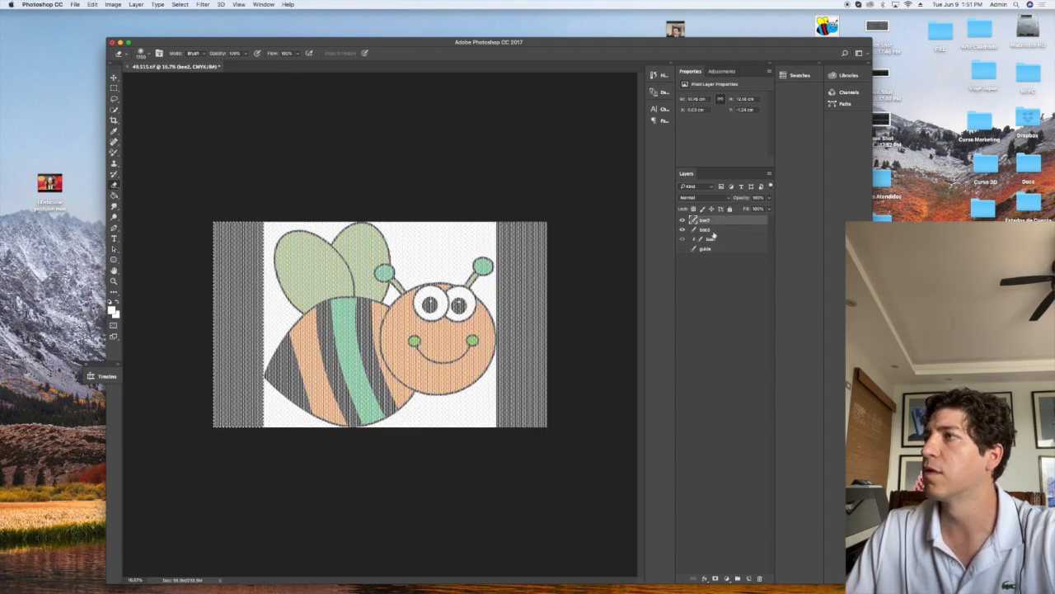
{"action": "left_click", "coordinate": [715, 238], "text": "alt"}
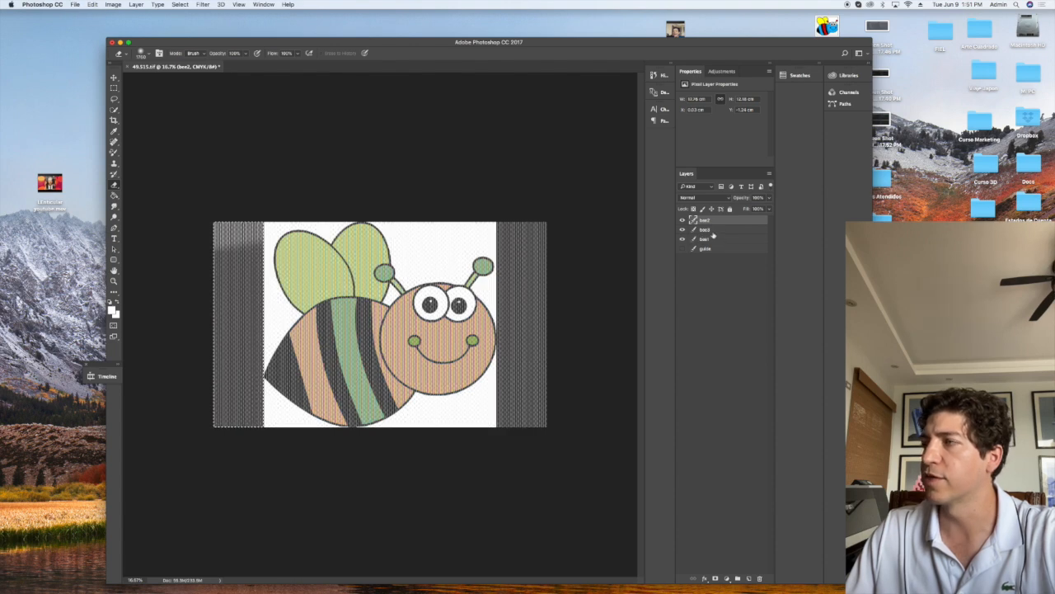
Try to erase the striped margin left of the bee from bee2, bee3 and bee1 together
{"action": "left_click", "coordinate": [715, 239], "text": "shift"}
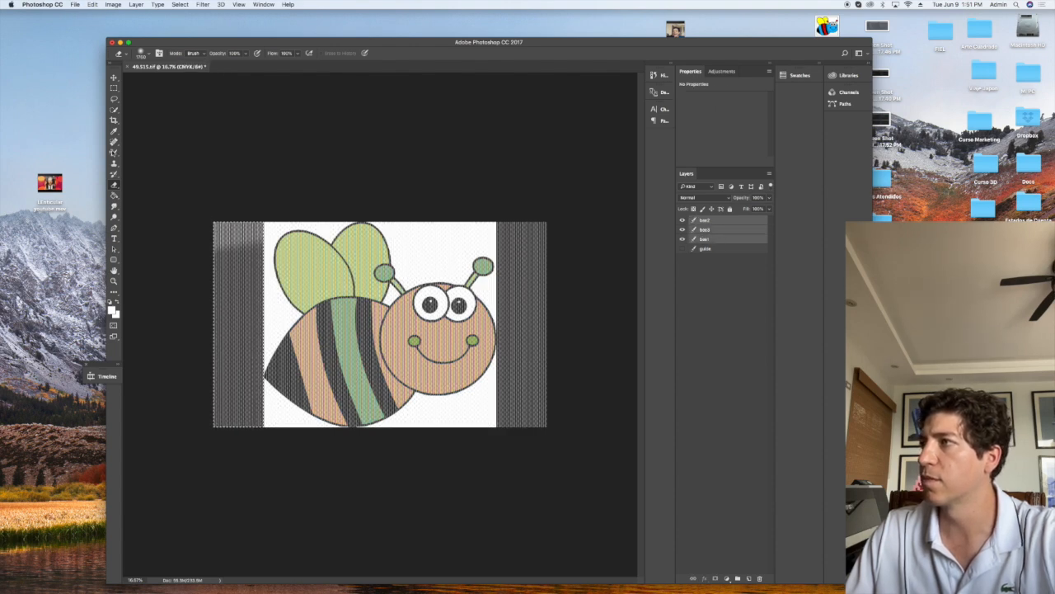
{"action": "left_click", "coordinate": [239, 248]}
{"action": "left_click", "coordinate": [594, 190]}
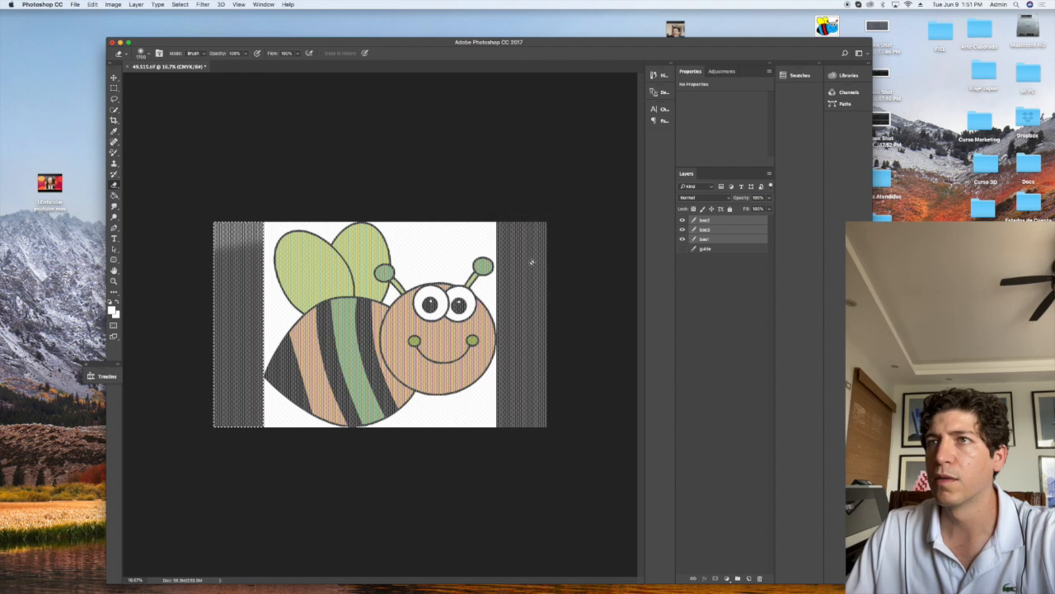
{"action": "key", "text": "m"}
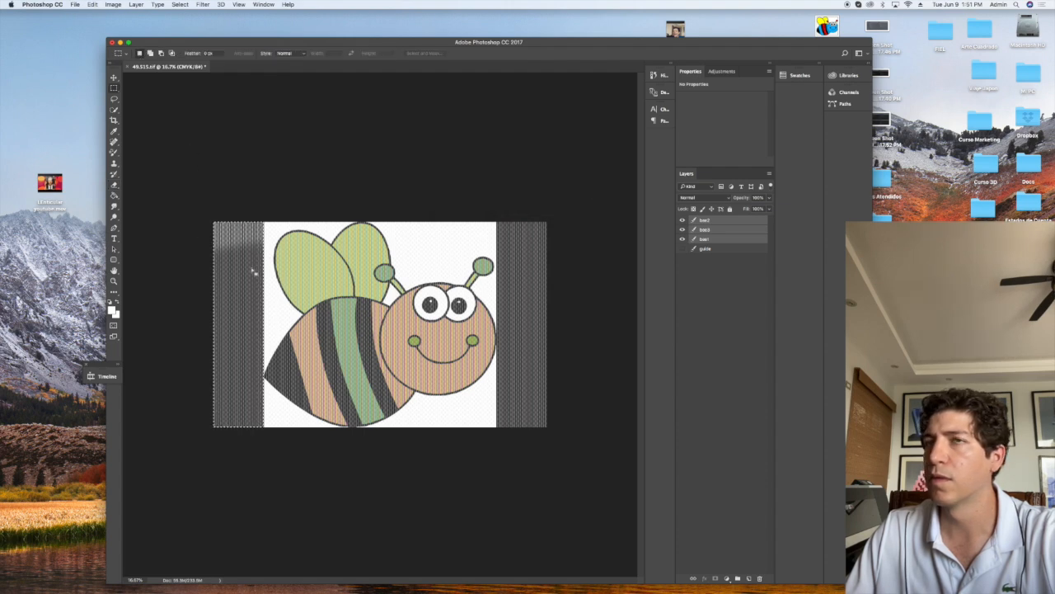
{"action": "left_click", "coordinate": [114, 185]}
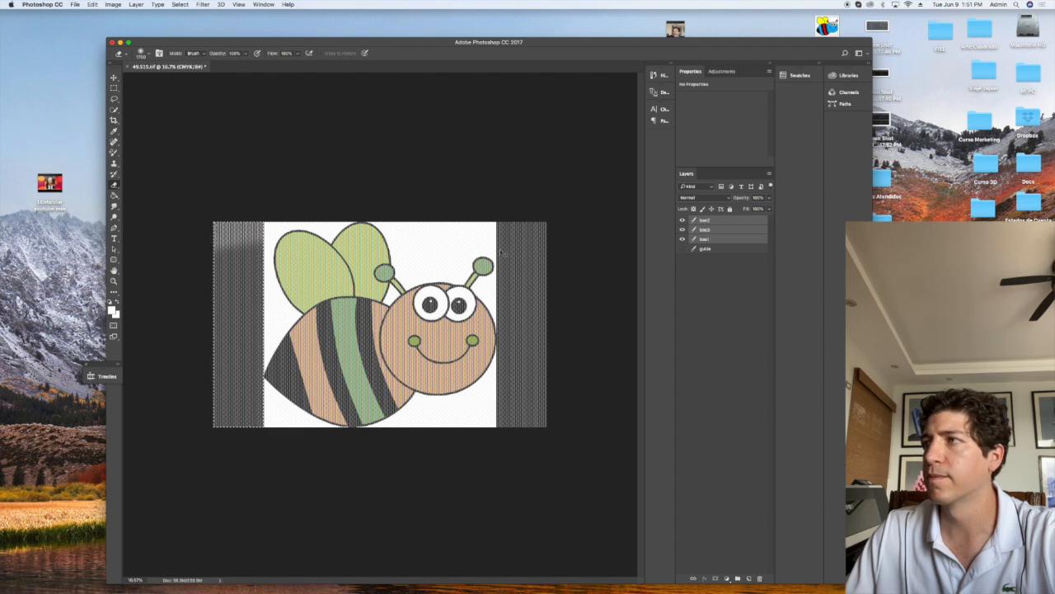
Erase the lines in the selected margin left of the bee on bee2, bee3 and bee1, using a hard round eraser brush
{"action": "left_click", "coordinate": [710, 221]}
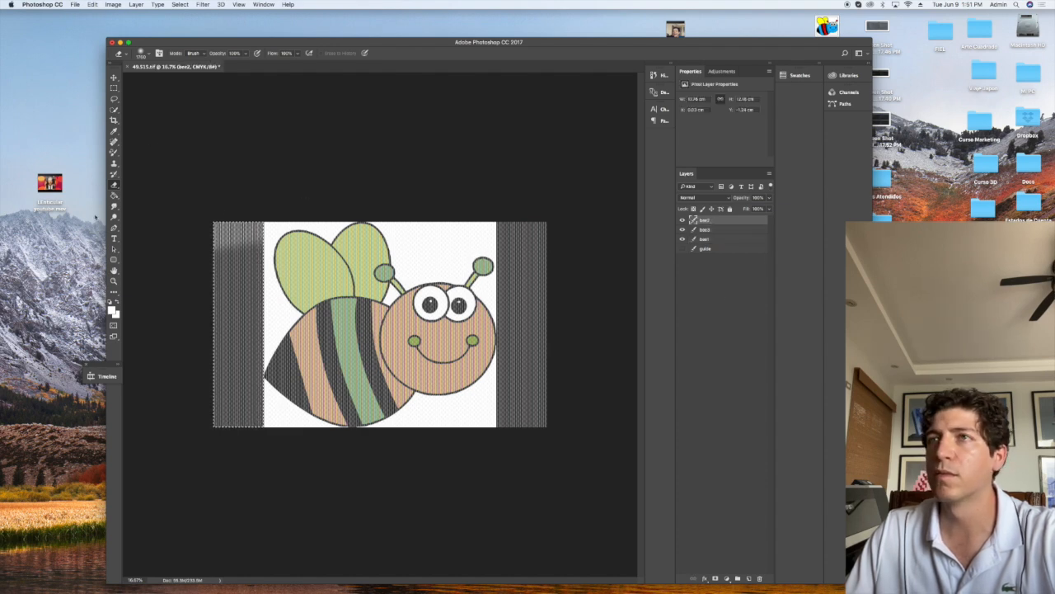
{"action": "right_click", "coordinate": [344, 289]}
{"action": "left_click", "coordinate": [371, 342]}
{"action": "mouse_move", "coordinate": [227, 235]}
{"action": "left_mouse_down"}
{"action": "mouse_move", "coordinate": [200, 453]}
{"action": "mouse_move", "coordinate": [260, 487]}
{"action": "left_mouse_up"}
{"action": "left_click", "coordinate": [705, 230]}
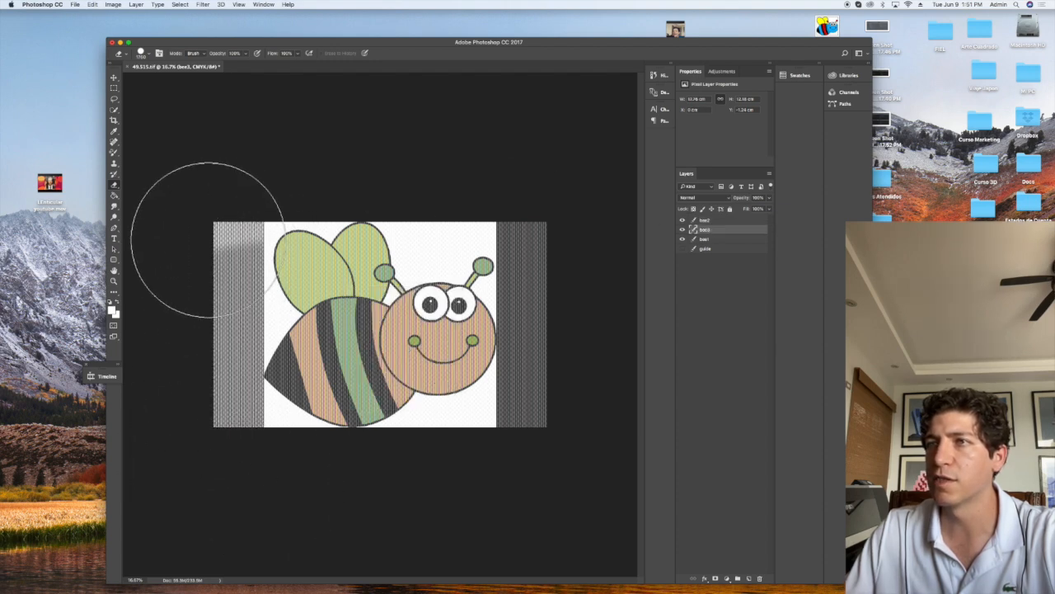
{"action": "left_click_drag", "start_coordinate": [207, 242], "coordinate": [219, 506]}
{"action": "left_click", "coordinate": [705, 238]}
{"action": "mouse_move", "coordinate": [233, 379]}
{"action": "left_mouse_down"}
{"action": "mouse_move", "coordinate": [231, 424]}
{"action": "mouse_move", "coordinate": [252, 494]}
{"action": "left_mouse_up"}
Marquee-select the striped margin right of the bee, erase its lines on bee1, bee3 and bee2, and deselect
{"action": "key", "text": "m"}
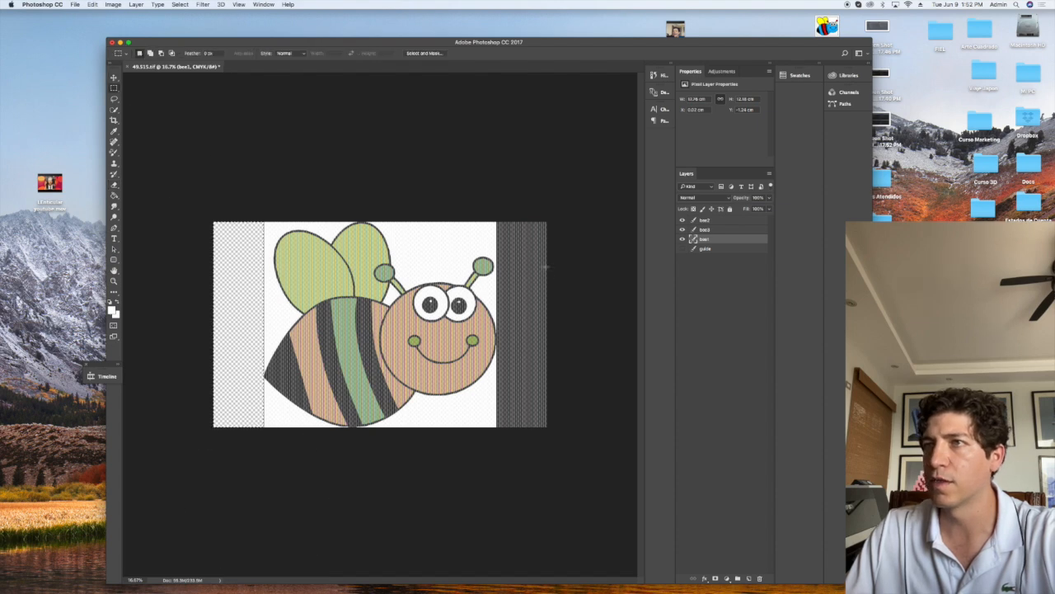
{"action": "left_click_drag", "start_coordinate": [497, 217], "coordinate": [572, 437]}
{"action": "left_click", "coordinate": [114, 186]}
{"action": "mouse_move", "coordinate": [538, 380]}
{"action": "left_mouse_down"}
{"action": "mouse_move", "coordinate": [515, 225]}
{"action": "mouse_move", "coordinate": [580, 459]}
{"action": "left_mouse_up"}
{"action": "left_click", "coordinate": [718, 231]}
{"action": "left_click_drag", "start_coordinate": [533, 188], "coordinate": [537, 483]}
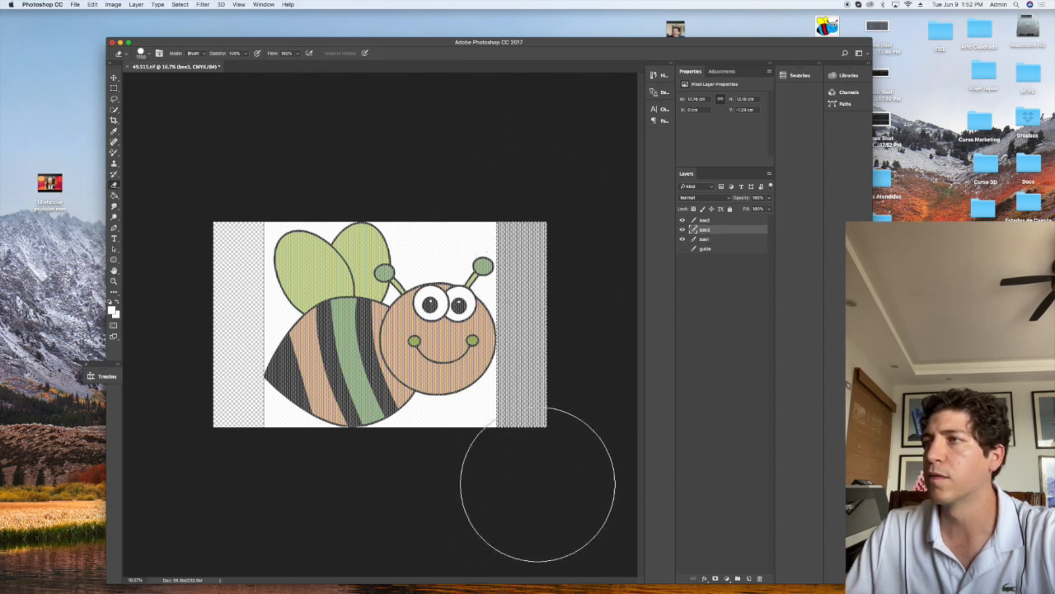
{"action": "left_click", "coordinate": [711, 221]}
{"action": "left_click_drag", "start_coordinate": [502, 213], "coordinate": [514, 495]}
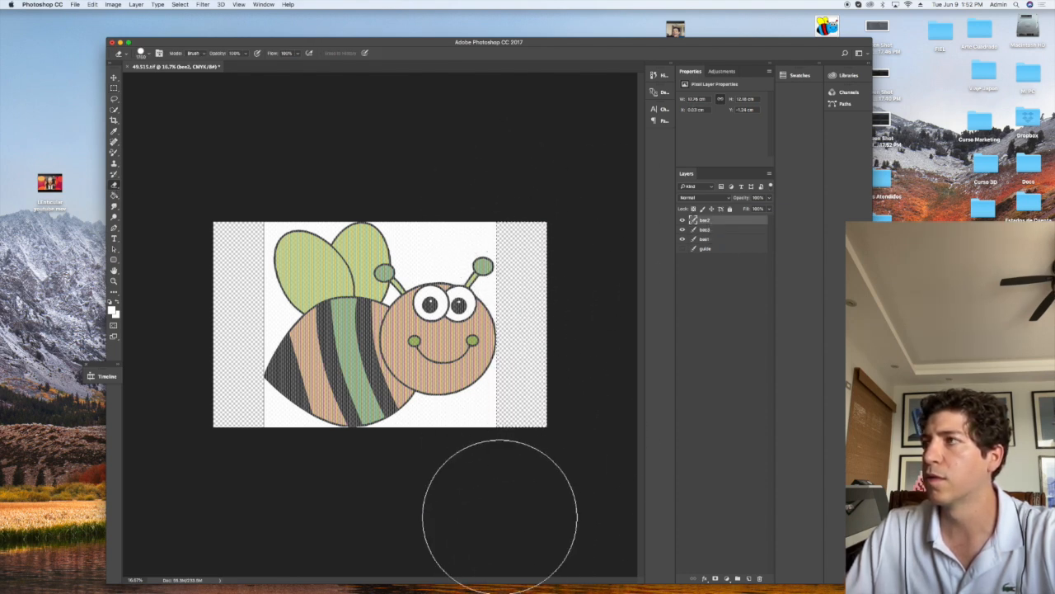
{"action": "left_click", "coordinate": [114, 88]}
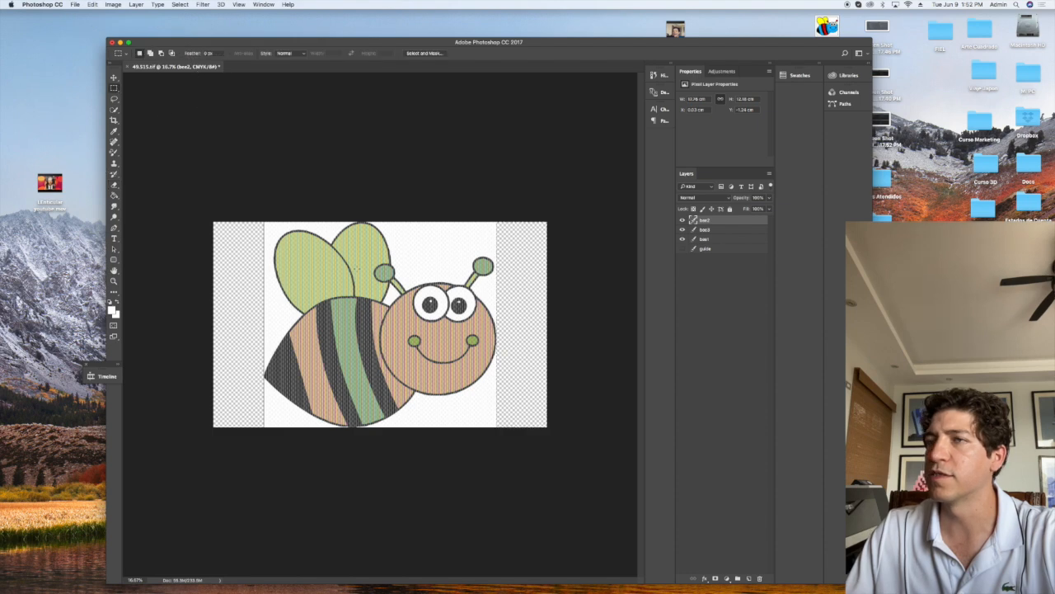
{"action": "left_click", "coordinate": [114, 120]}
{"action": "left_click_drag", "start_coordinate": [213, 325], "coordinate": [236, 324]}
{"action": "left_click_drag", "start_coordinate": [524, 325], "coordinate": [503, 325]}
{"action": "left_click_drag", "start_coordinate": [373, 231], "coordinate": [372, 225]}
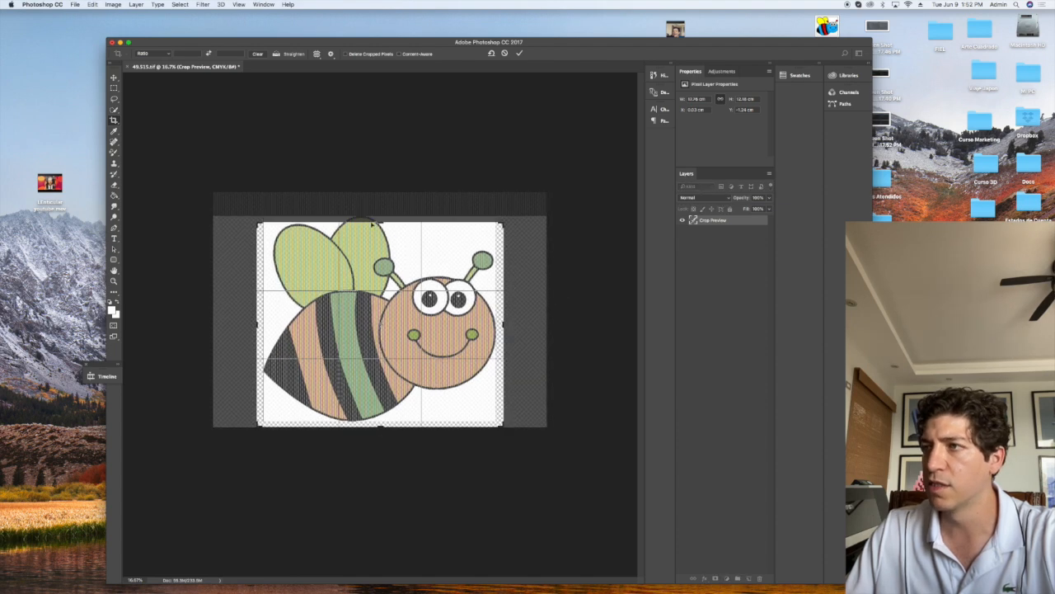
{"action": "key", "text": "Escape"}
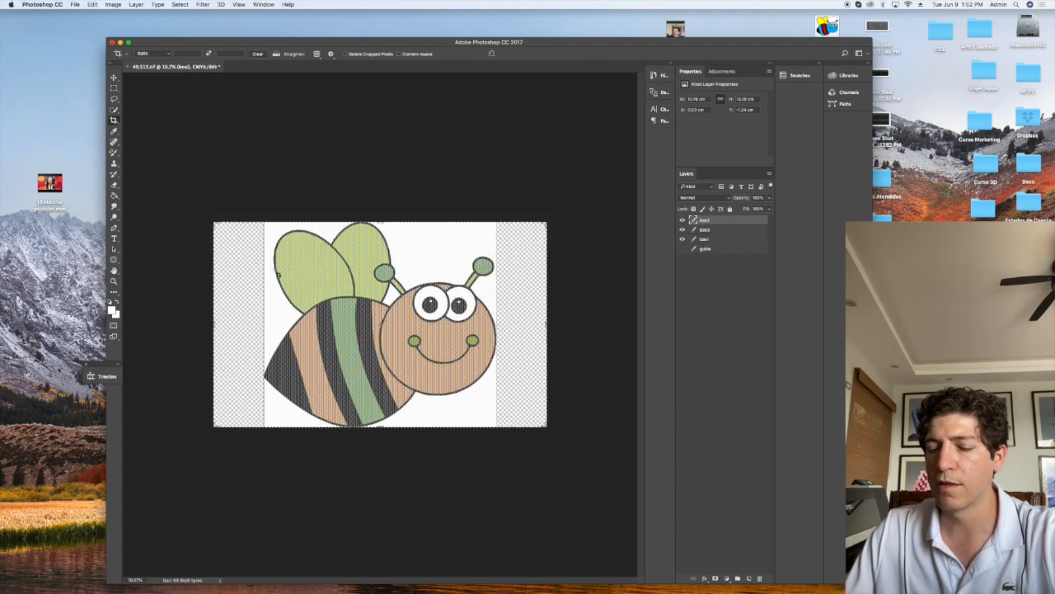
Crop in the empty side margins and extend the canvas slightly above and below, leaving a thin border around the bee
{"action": "left_click", "coordinate": [232, 237]}
{"action": "left_click_drag", "start_coordinate": [213, 325], "coordinate": [237, 326]}
{"action": "left_click_drag", "start_coordinate": [527, 328], "coordinate": [507, 327]}
{"action": "left_click_drag", "start_coordinate": [380, 221], "coordinate": [381, 218]}
{"action": "left_click_drag", "start_coordinate": [381, 430], "coordinate": [383, 437]}
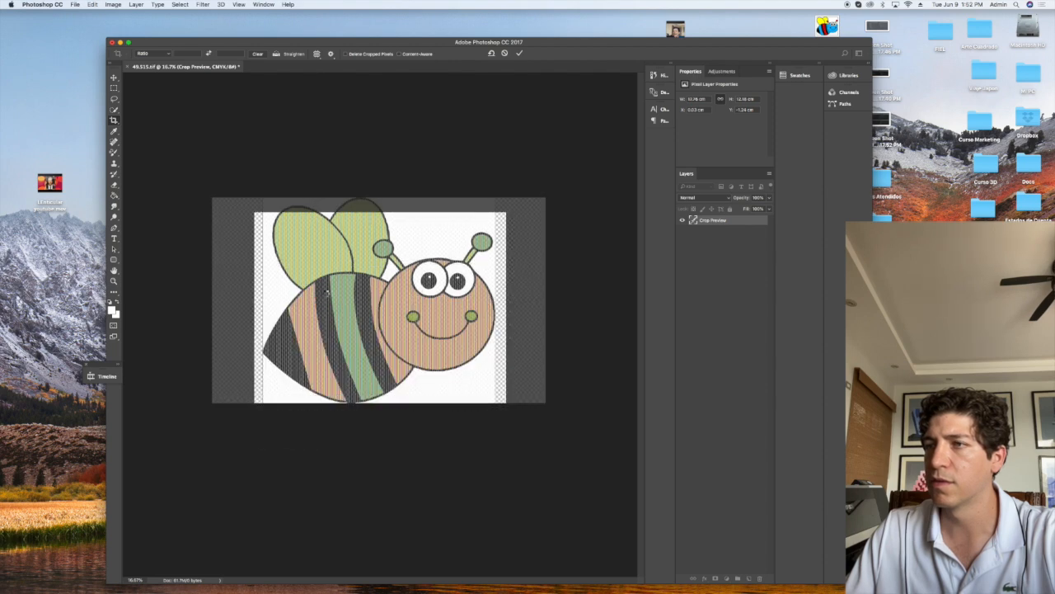
{"action": "key", "text": "Return"}
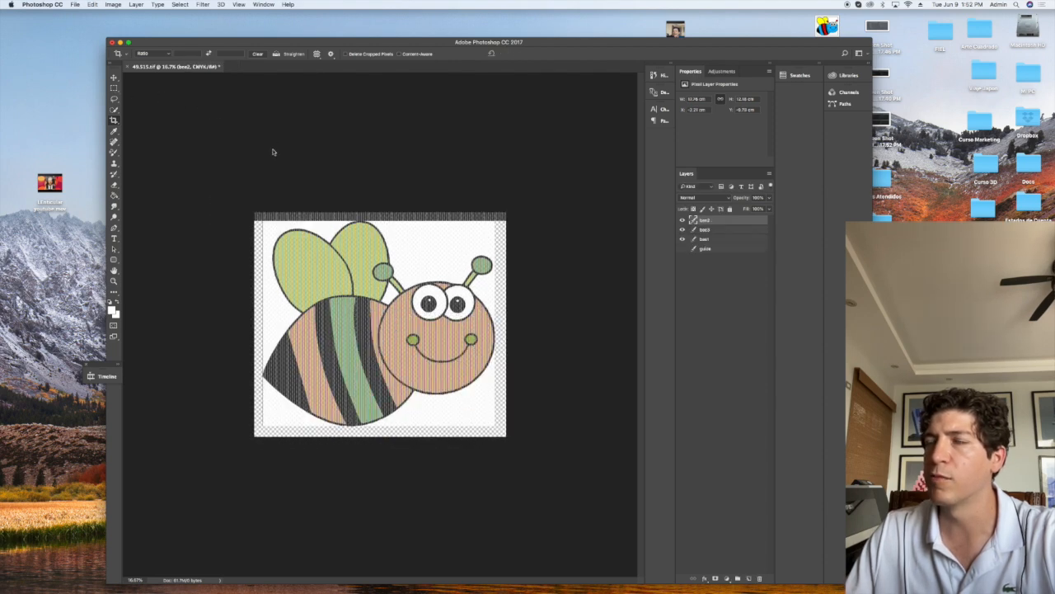
Marquee-select the striped strip above the bee and erase its lines on bee2, bee3 and bee1
{"action": "key", "text": "m"}
{"action": "left_click_drag", "start_coordinate": [485, 234], "coordinate": [533, 220]}
{"action": "left_click", "coordinate": [119, 186]}
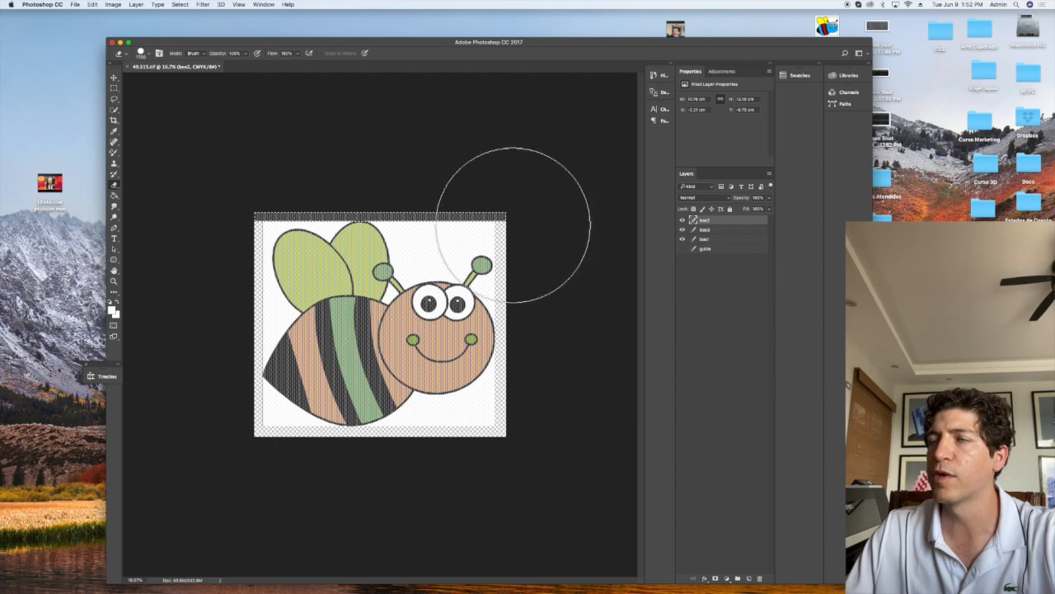
{"action": "left_click", "coordinate": [706, 229]}
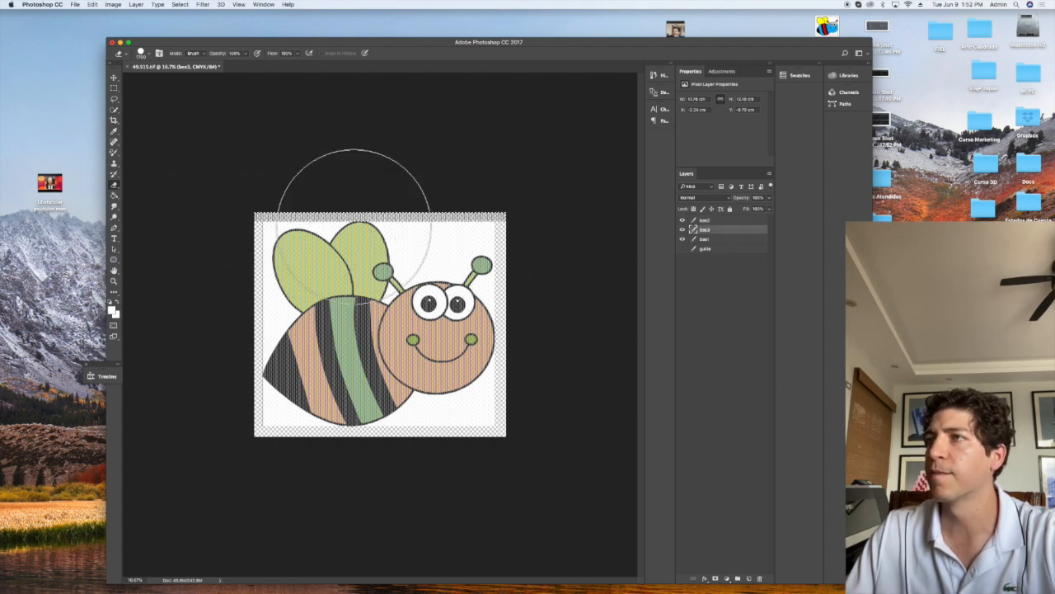
{"action": "left_click", "coordinate": [705, 239]}
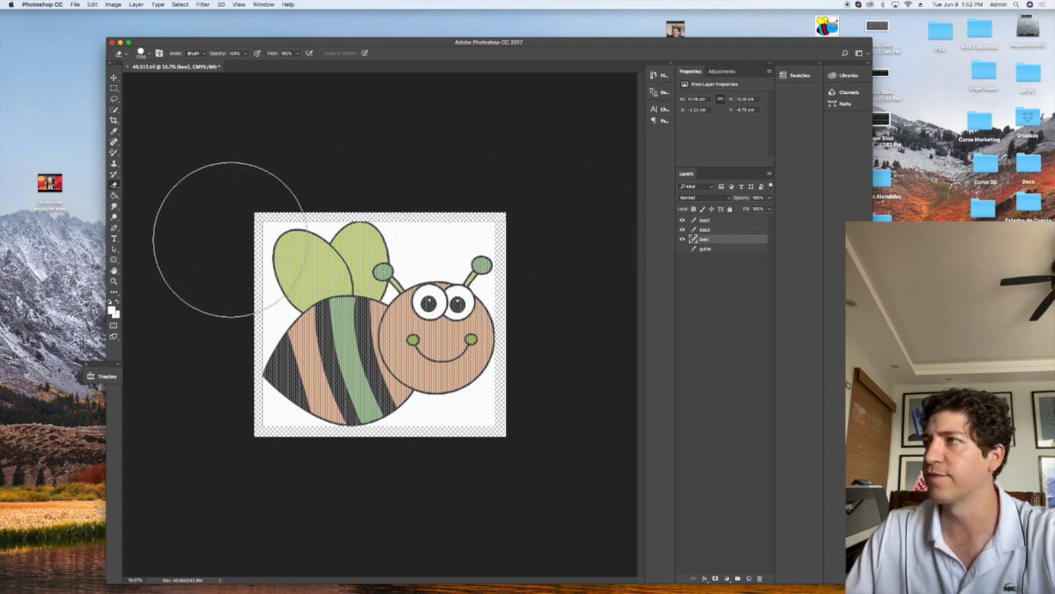
{"action": "key", "text": "m"}
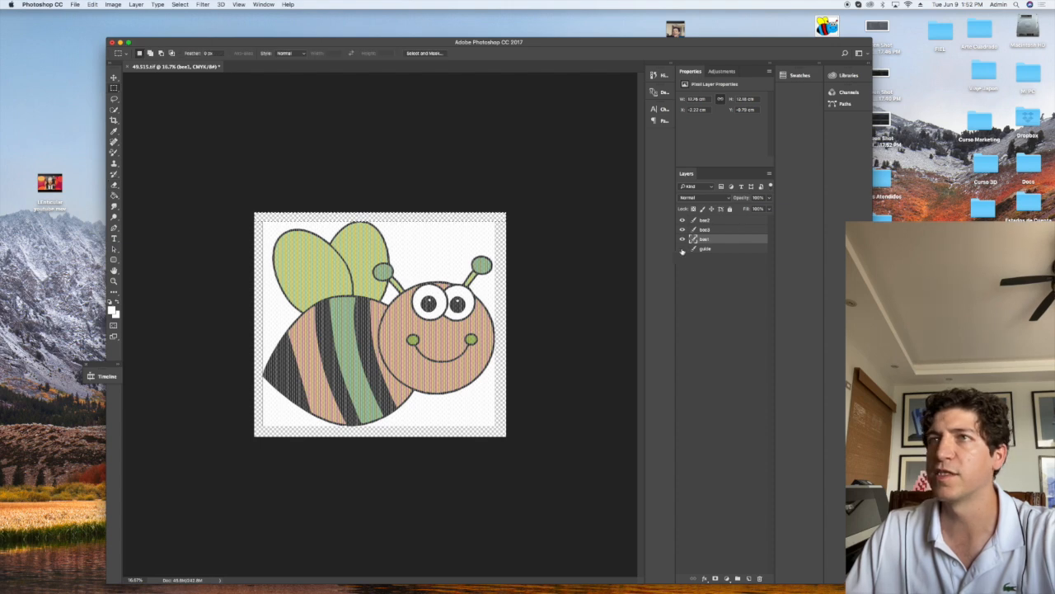
Show the guide layer and stretch its lines with Free Transform down to the canvas's bottom edge
{"action": "left_click", "coordinate": [681, 248]}
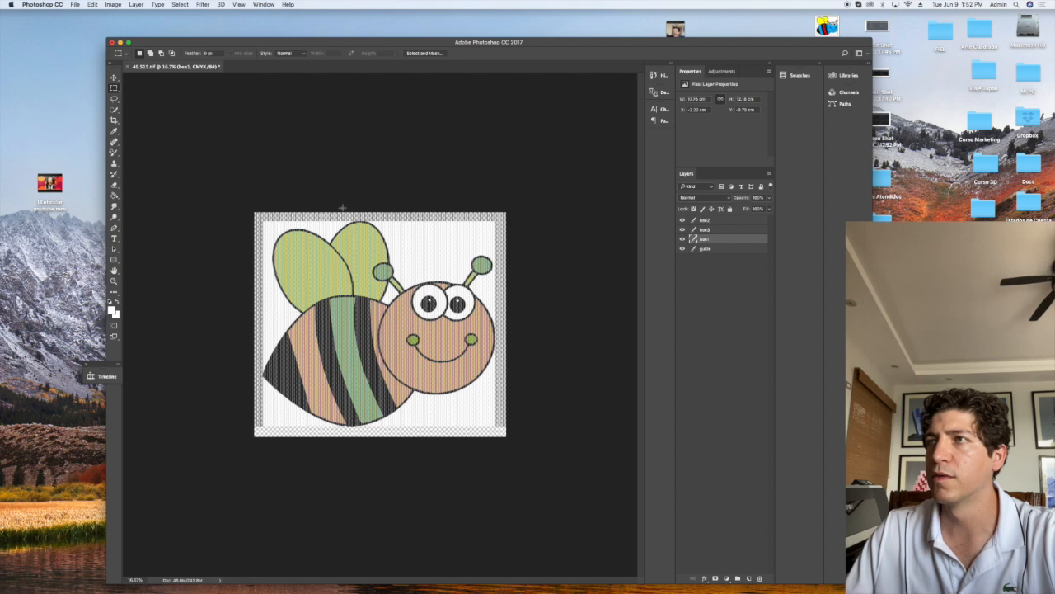
{"action": "left_click", "coordinate": [711, 249]}
{"action": "right_click", "coordinate": [458, 215]}
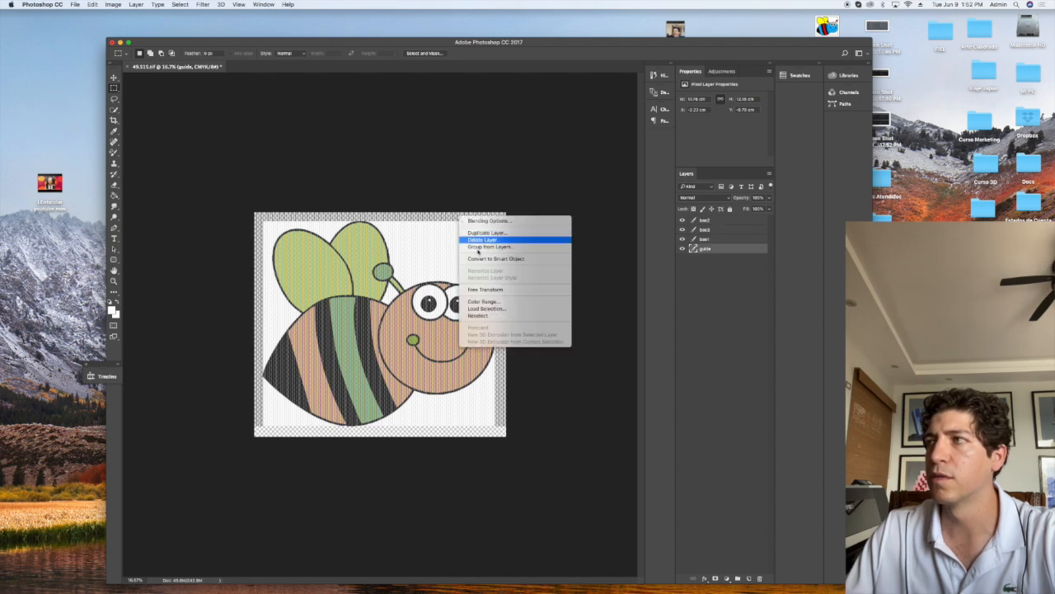
{"action": "left_click", "coordinate": [483, 291]}
{"action": "left_click_drag", "start_coordinate": [377, 429], "coordinate": [380, 436]}
{"action": "key", "text": "Return"}
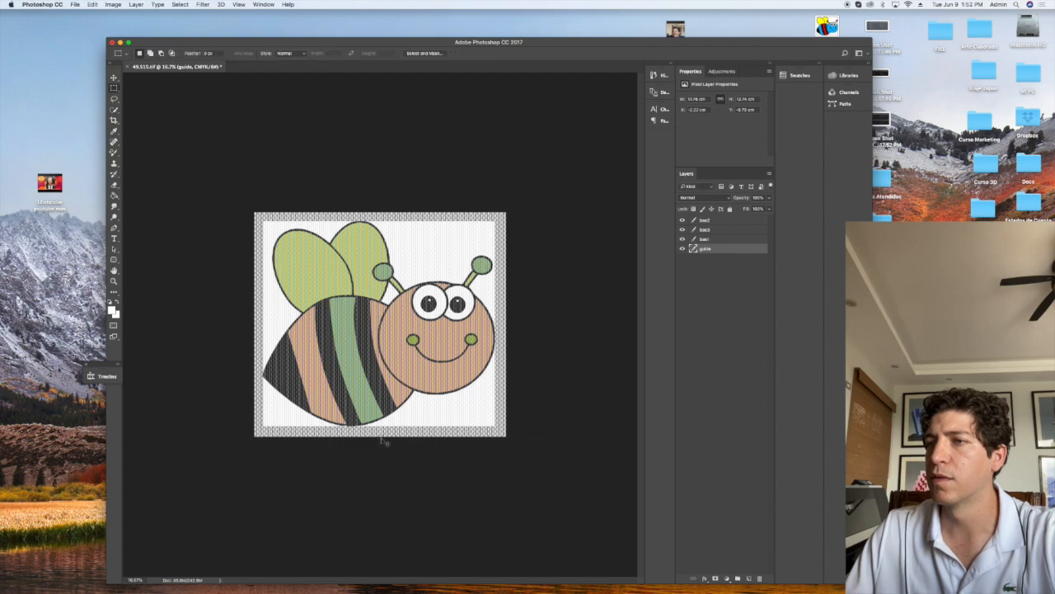
Check the guide lines around the bee up close, and open the print settings for the interlaced image
{"action": "key", "text": "super+plus"}
{"action": "key", "text": "super+plus"}
{"action": "key", "text": "super+plus"}
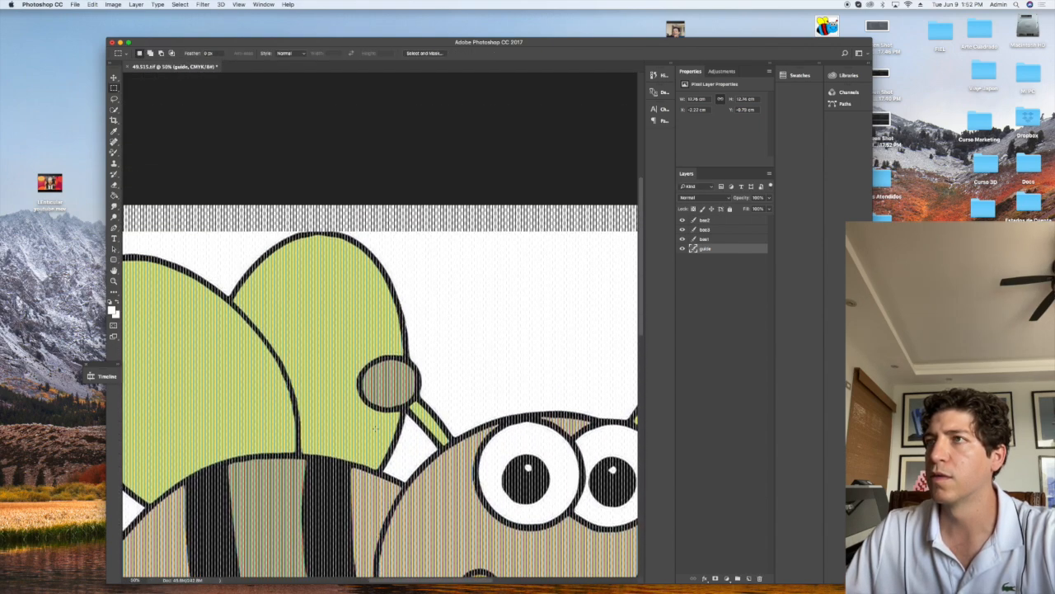
{"action": "key", "text": "super+minus"}
{"action": "key", "text": "super+minus"}
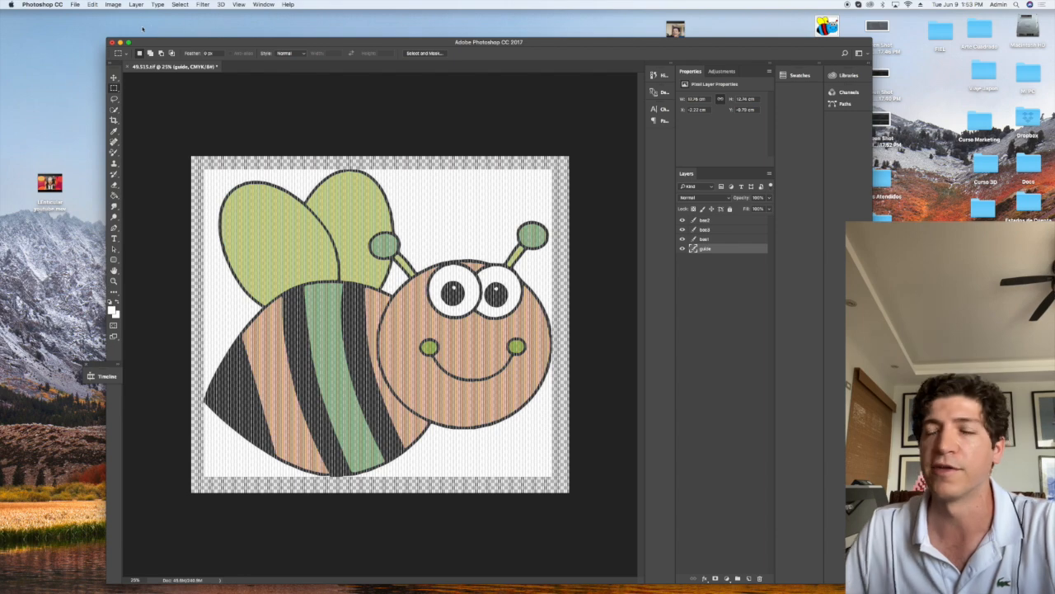
{"action": "left_click", "coordinate": [74, 5]}
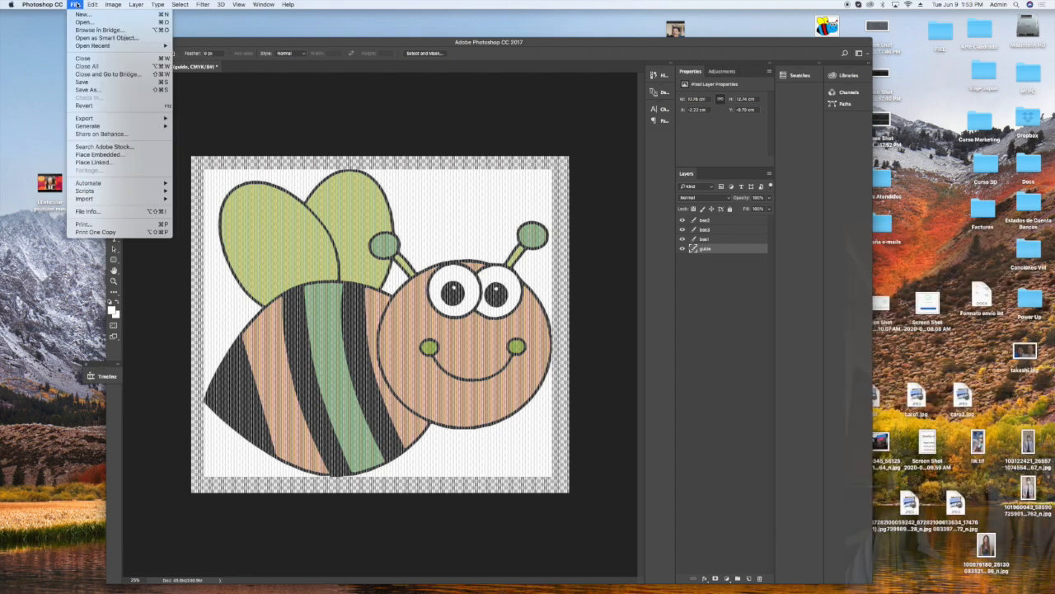
{"action": "left_click", "coordinate": [86, 224]}
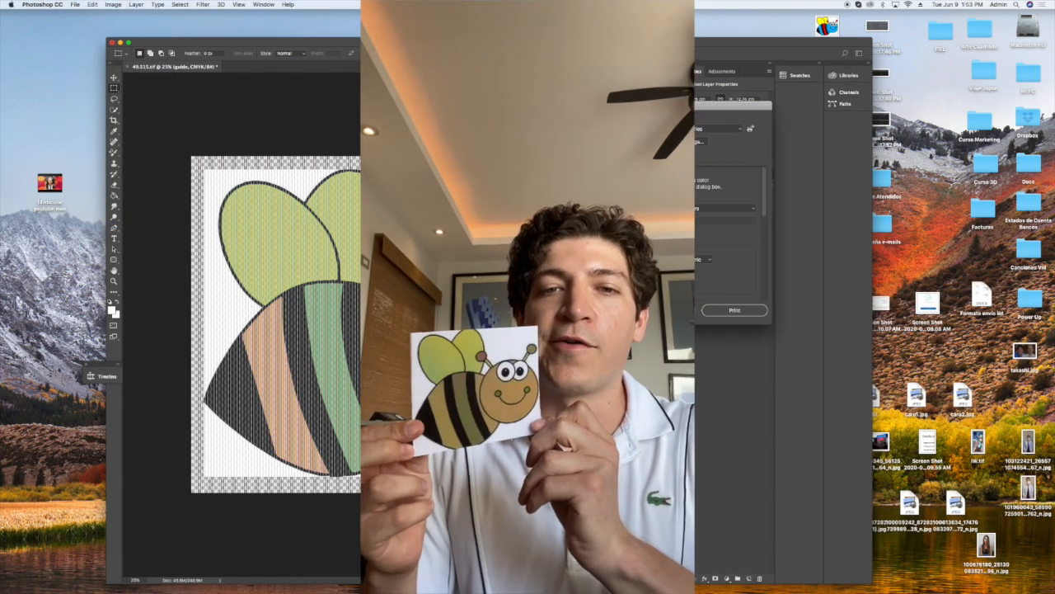